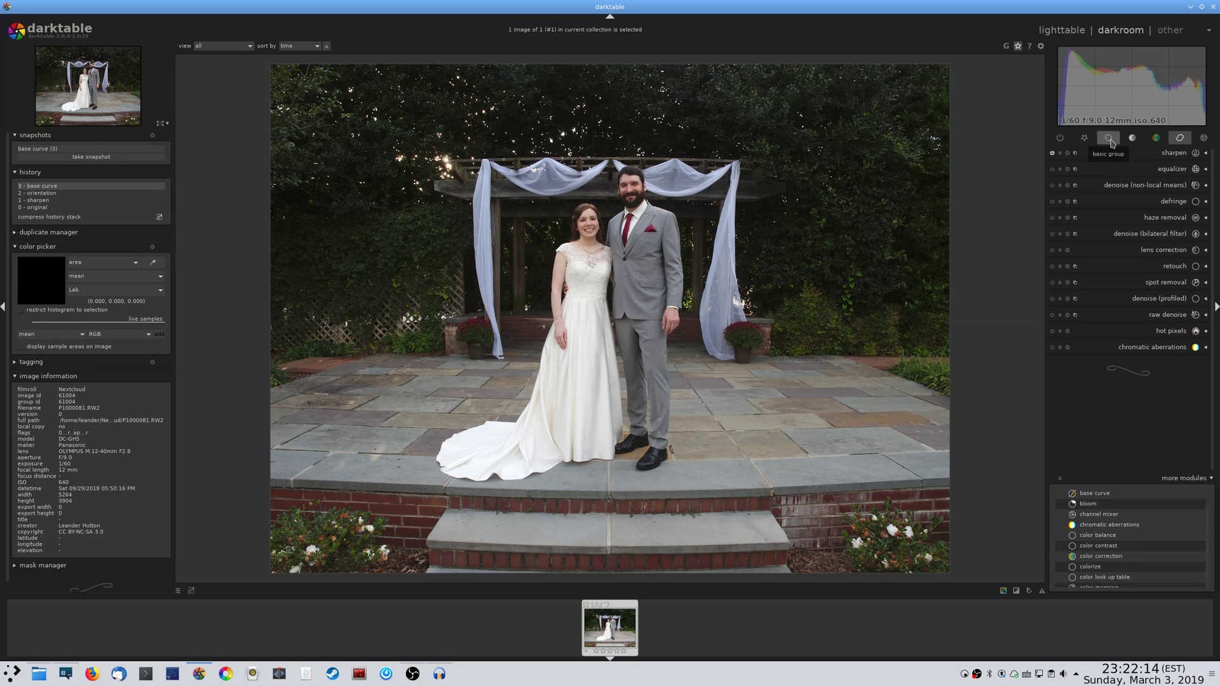
Turn on the over- and underexposure indicator and level the photo with a crop-and-rotate angle of about 0.47°
click(1109, 138)
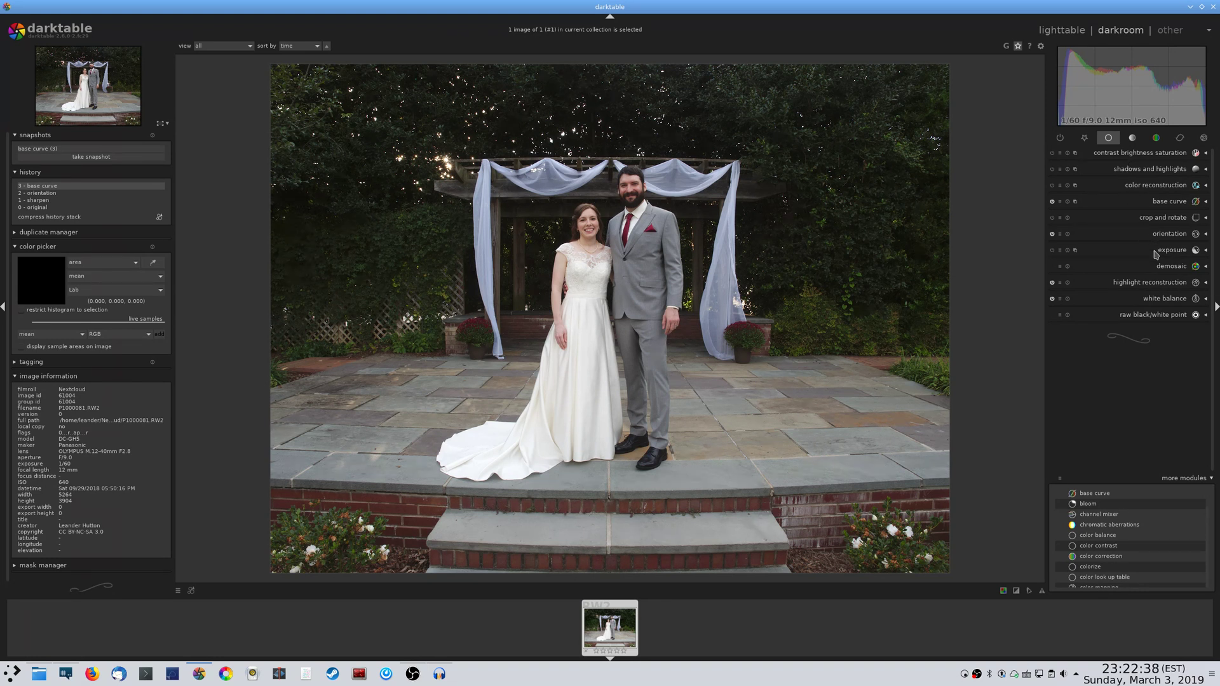
click(1016, 591)
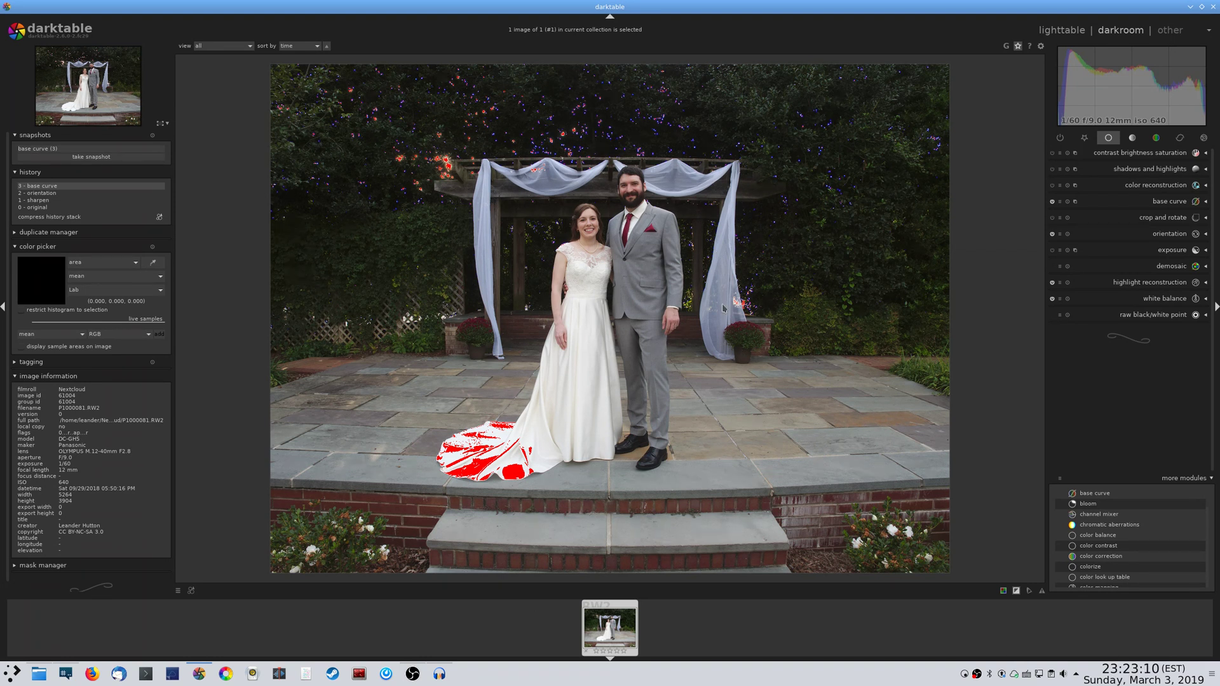
click(1153, 218)
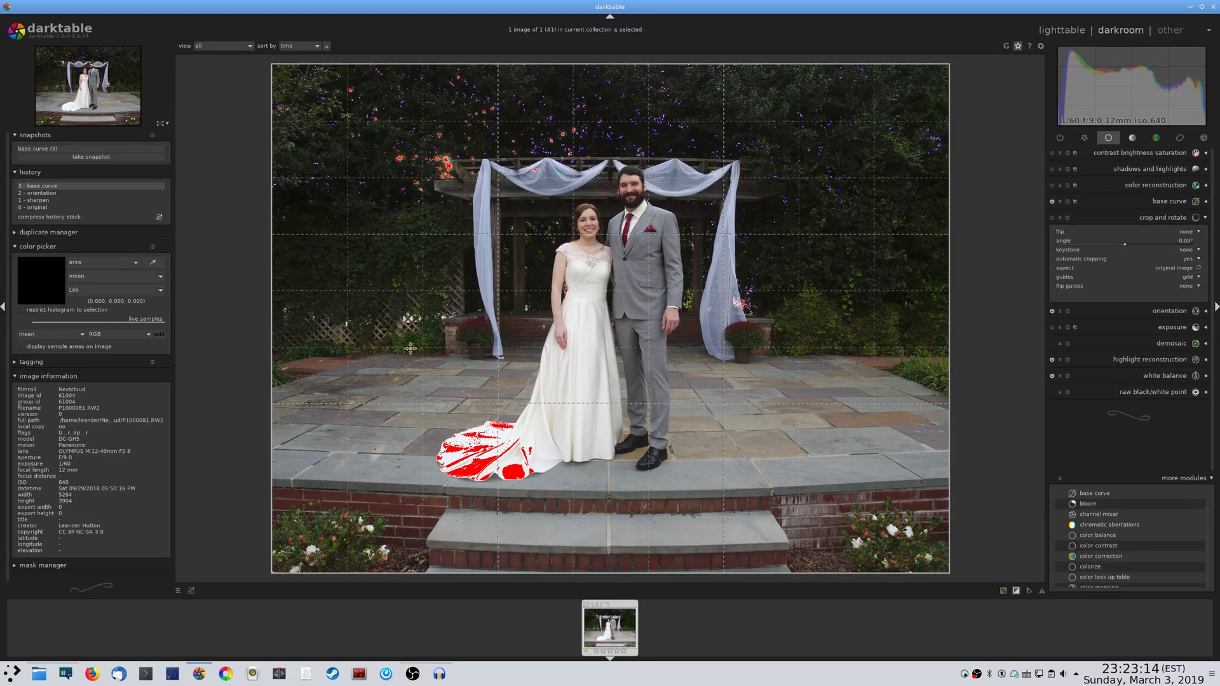
drag(505, 363, 809, 354)
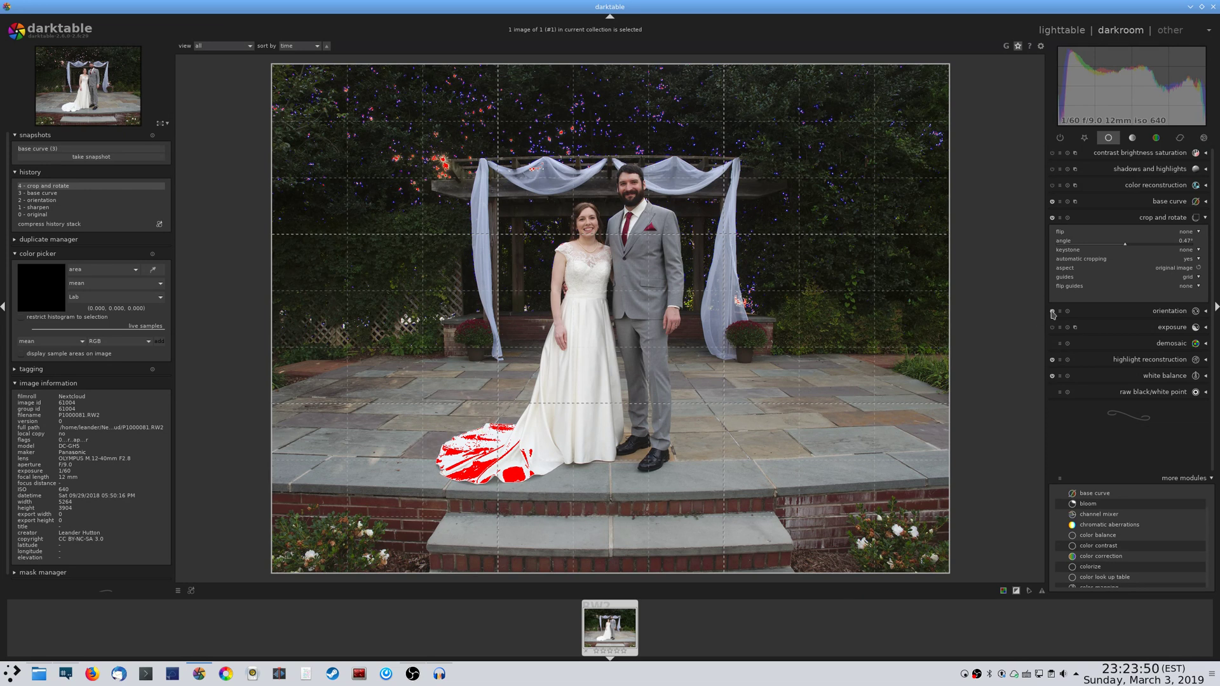
click(1151, 219)
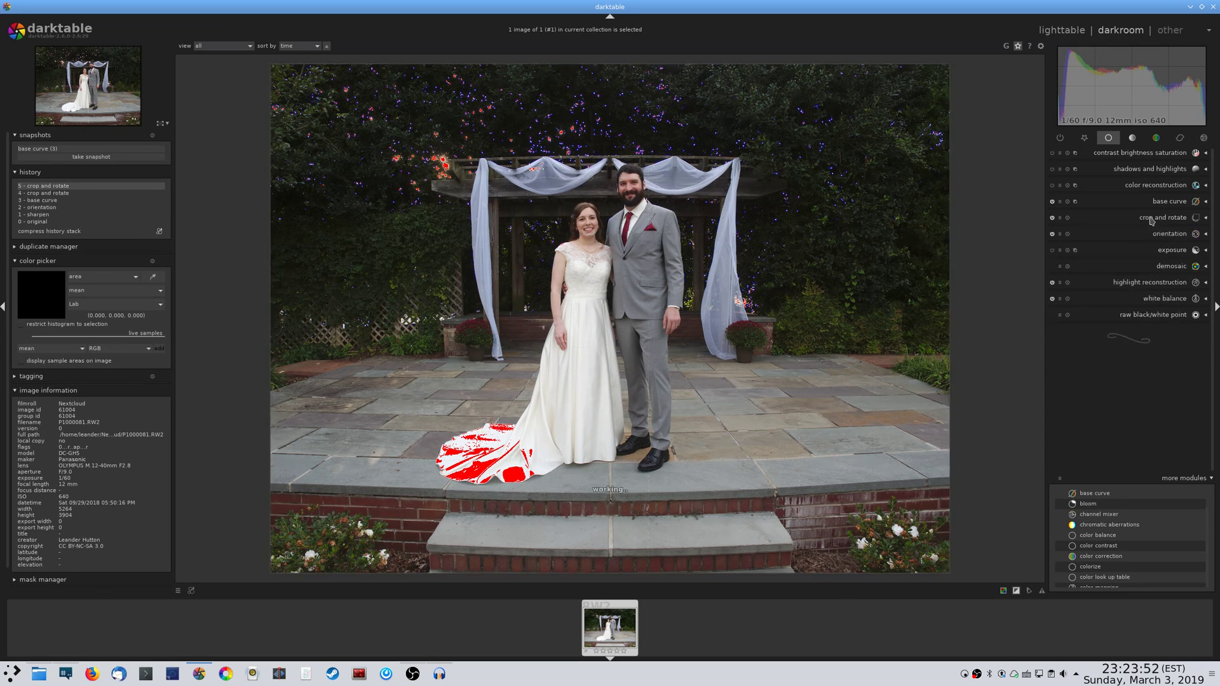
Change the demosaic method to AMaZE (slow)
click(1148, 271)
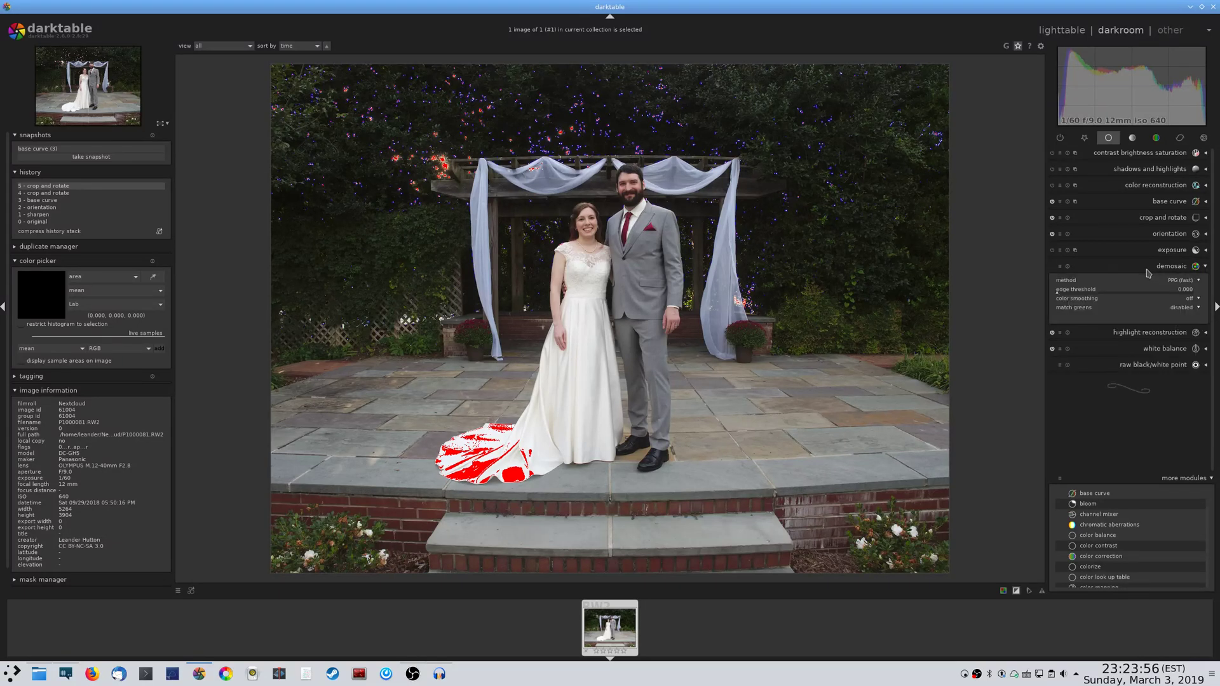
click(1149, 279)
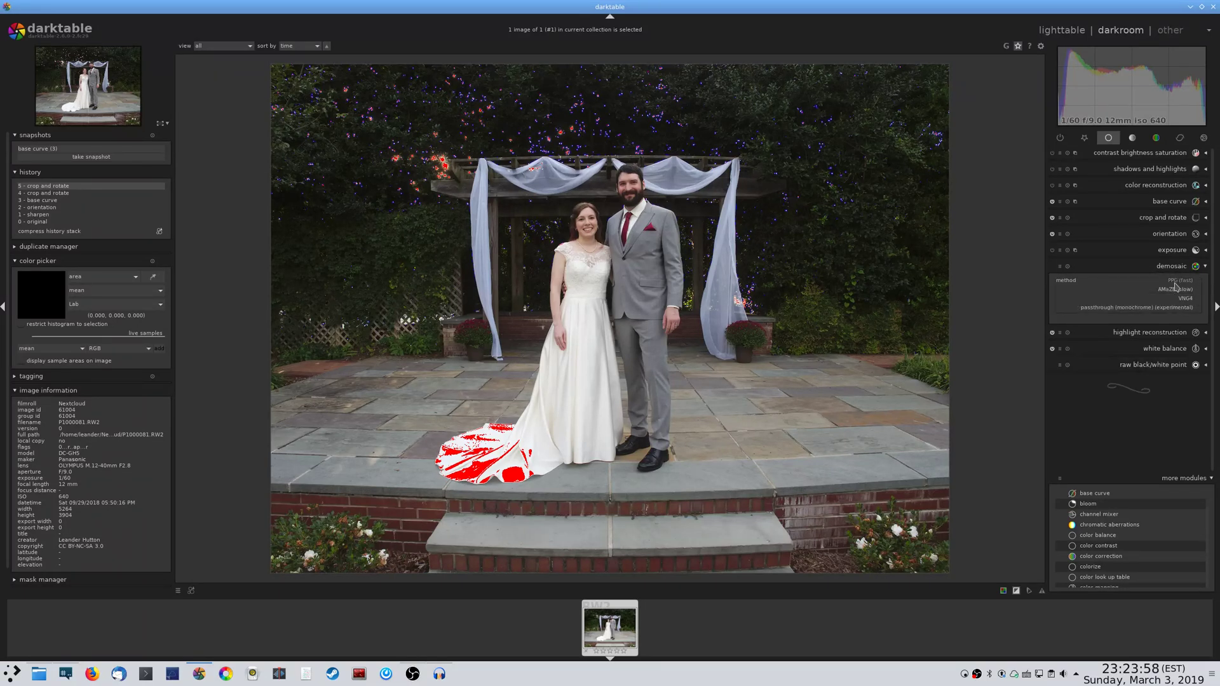
click(1175, 291)
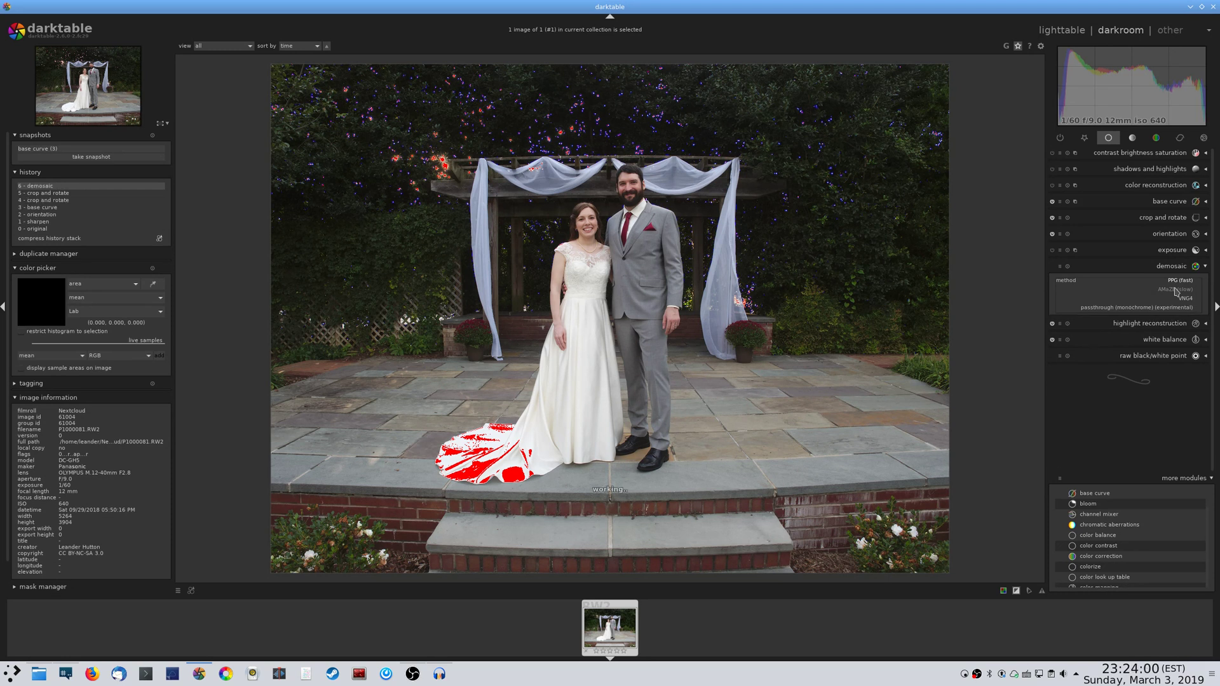
click(1174, 271)
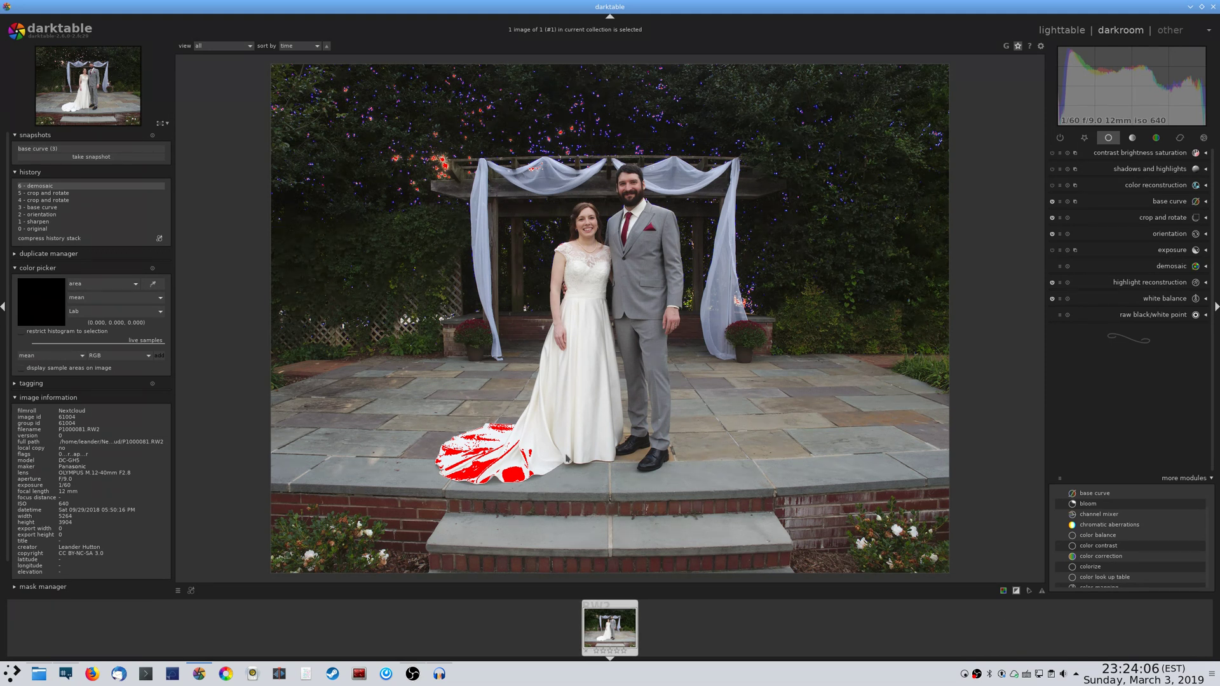
Set the base curve's exposure fusion to two exposures with an exposure bias of about -0.333
click(1170, 251)
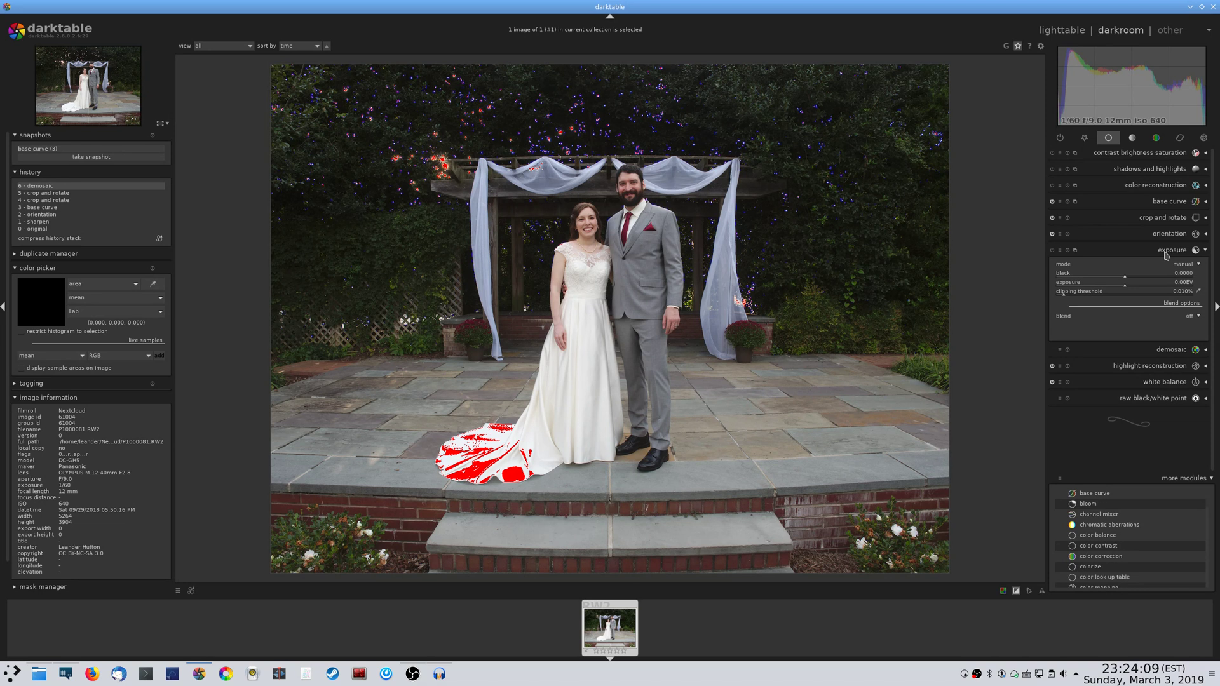
click(1155, 202)
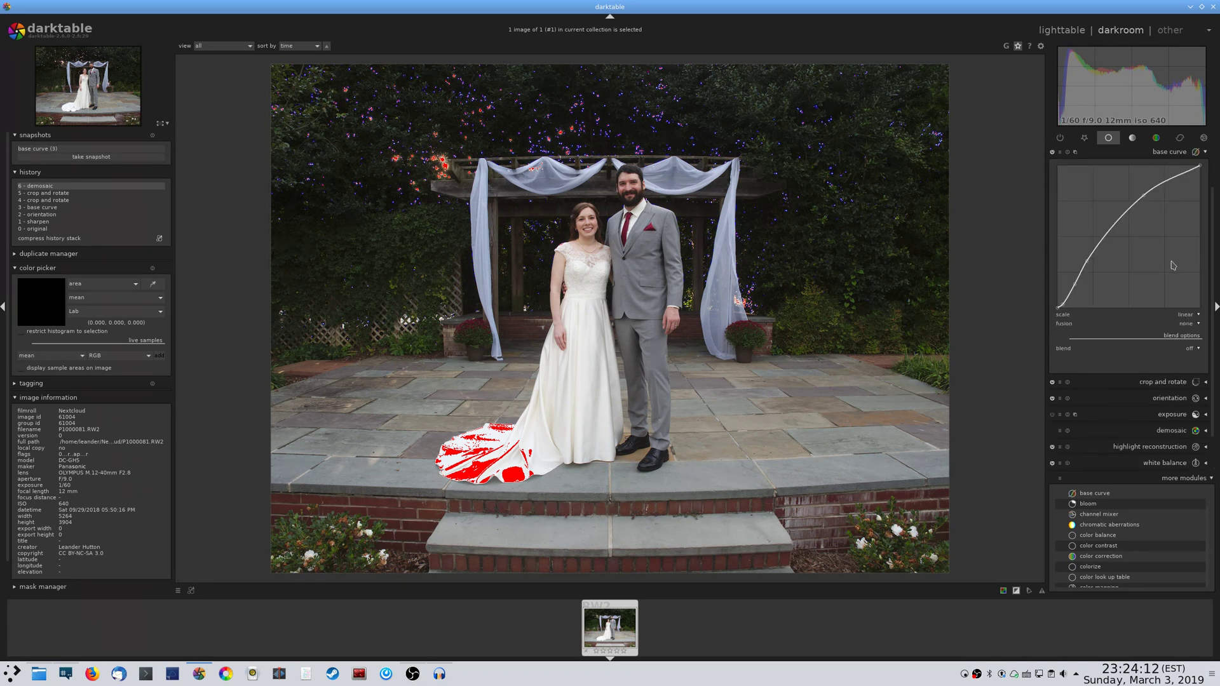
click(1188, 324)
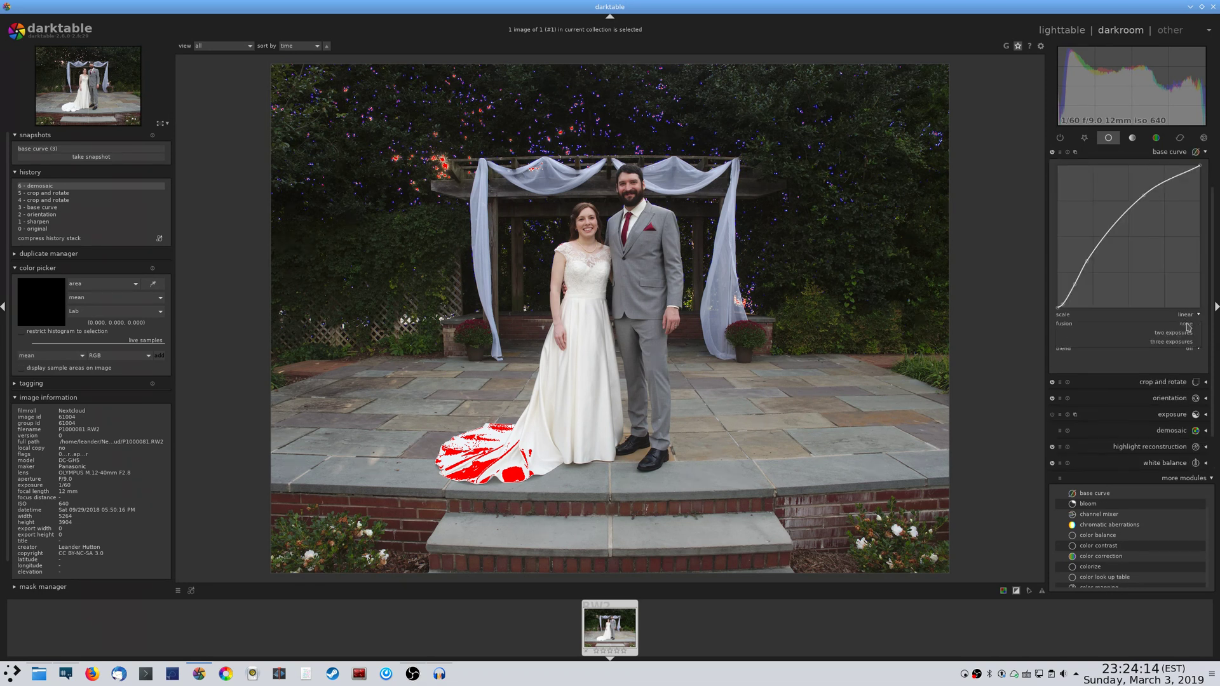
click(1185, 342)
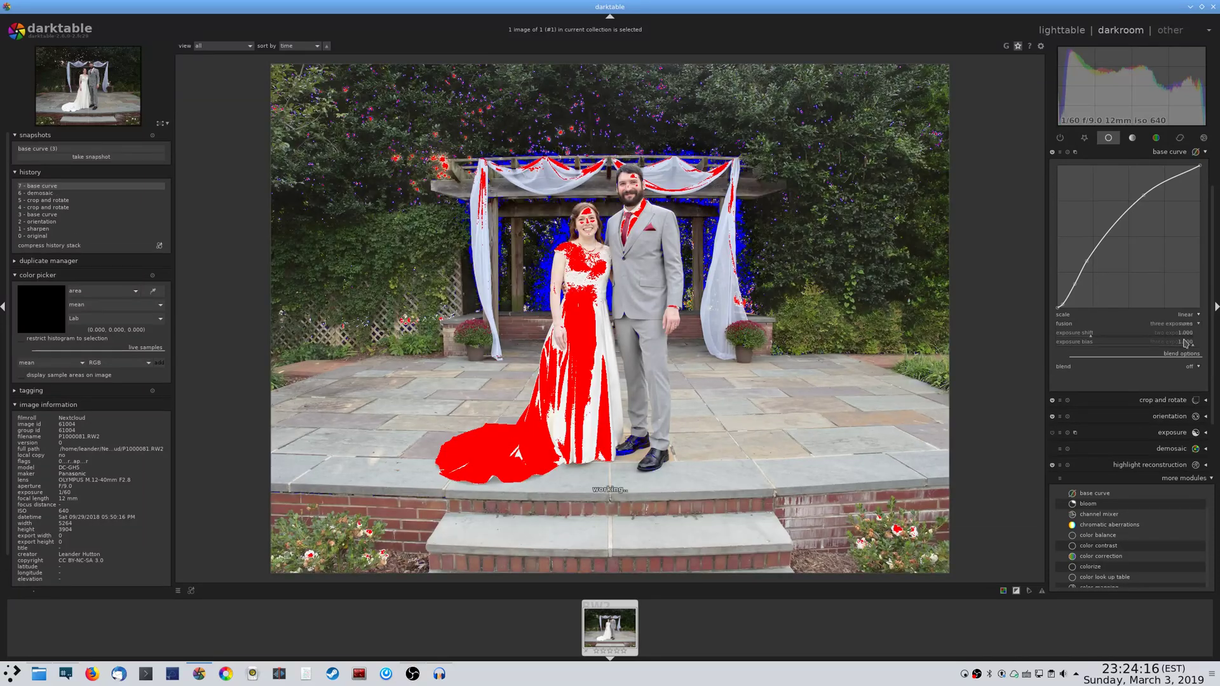
click(1180, 322)
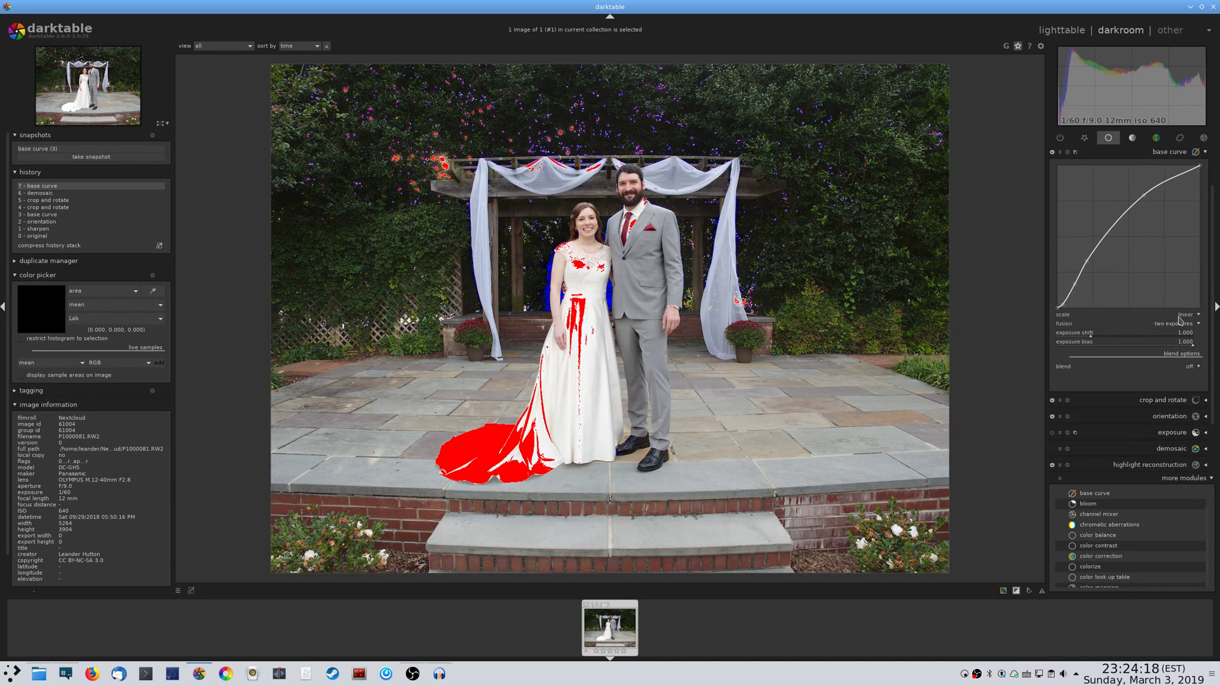
click(1177, 315)
drag(1151, 350, 1139, 347)
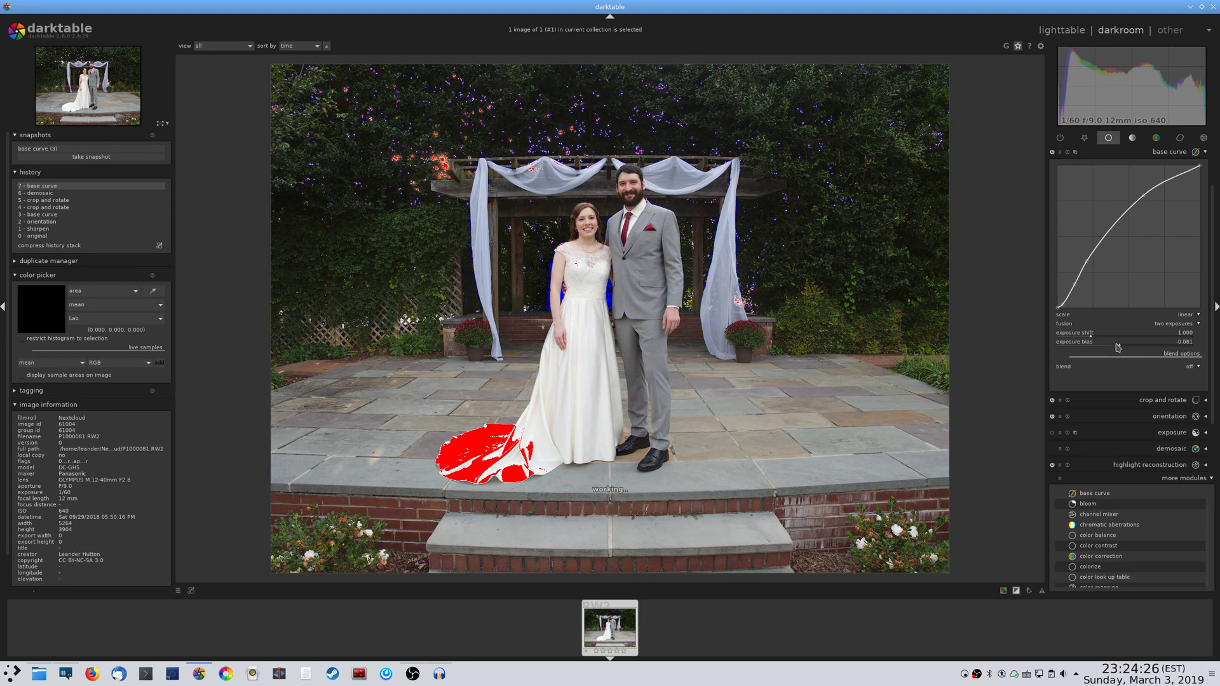
drag(1120, 347, 1102, 342)
click(1102, 342)
click(1102, 342)
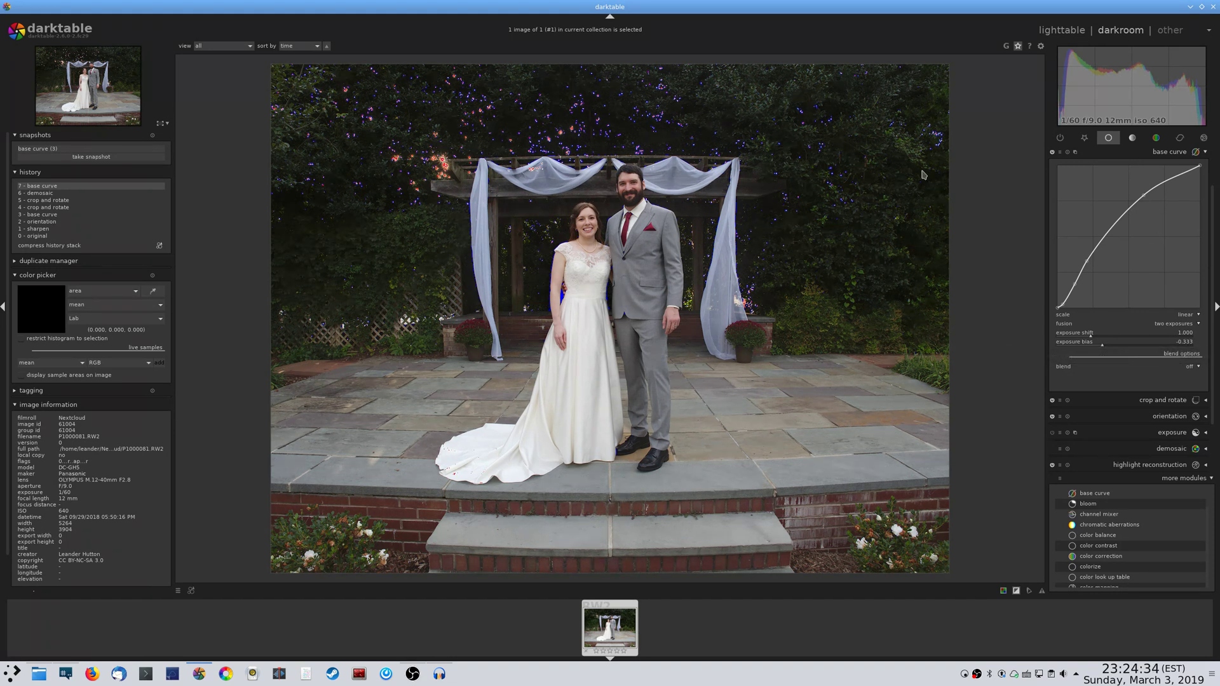
click(1141, 150)
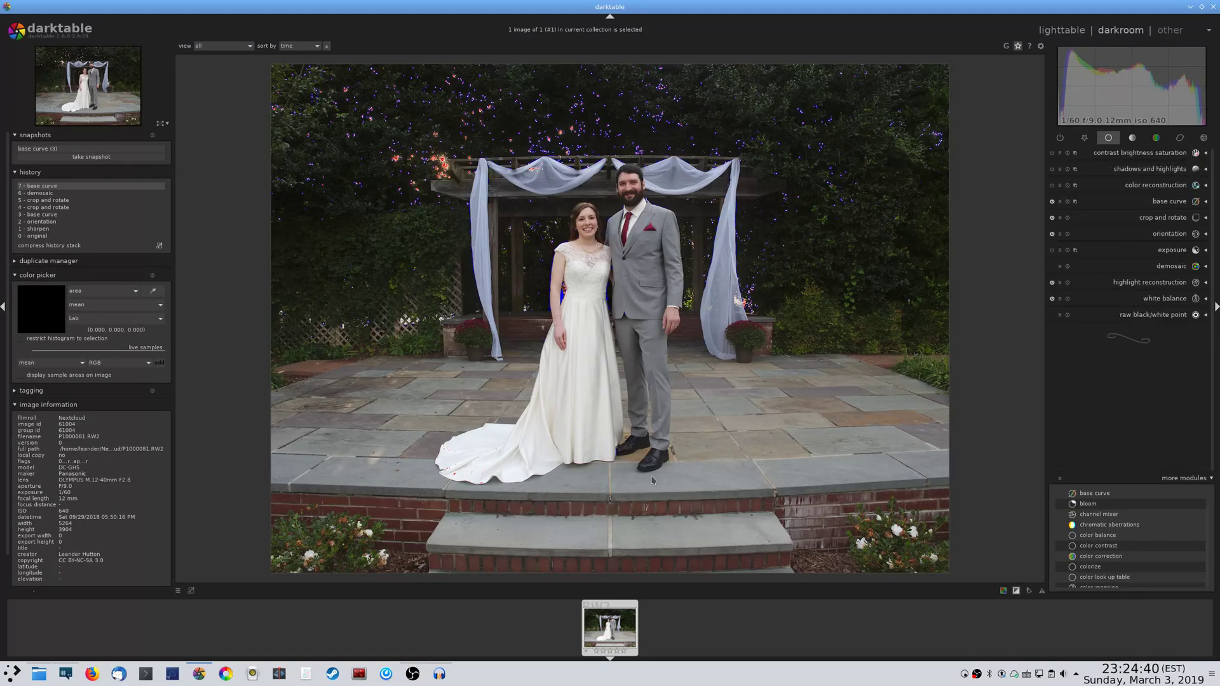
Refine the base curve's fusion with an exposure shift of about 2.04 and an exposure bias of about -0.453
click(1154, 204)
mouse_move(1120, 350)
mouse_down()
mouse_move(1071, 343)
mouse_move(1110, 336)
mouse_up()
click(1079, 337)
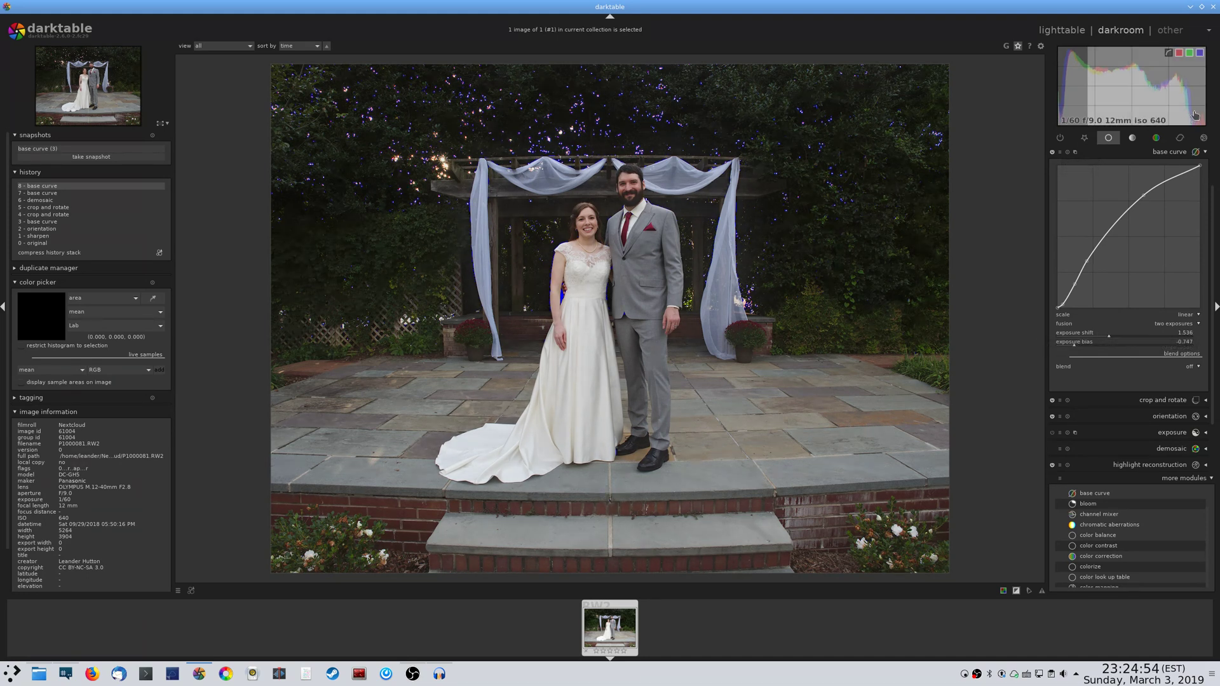
click(1095, 343)
click(1114, 336)
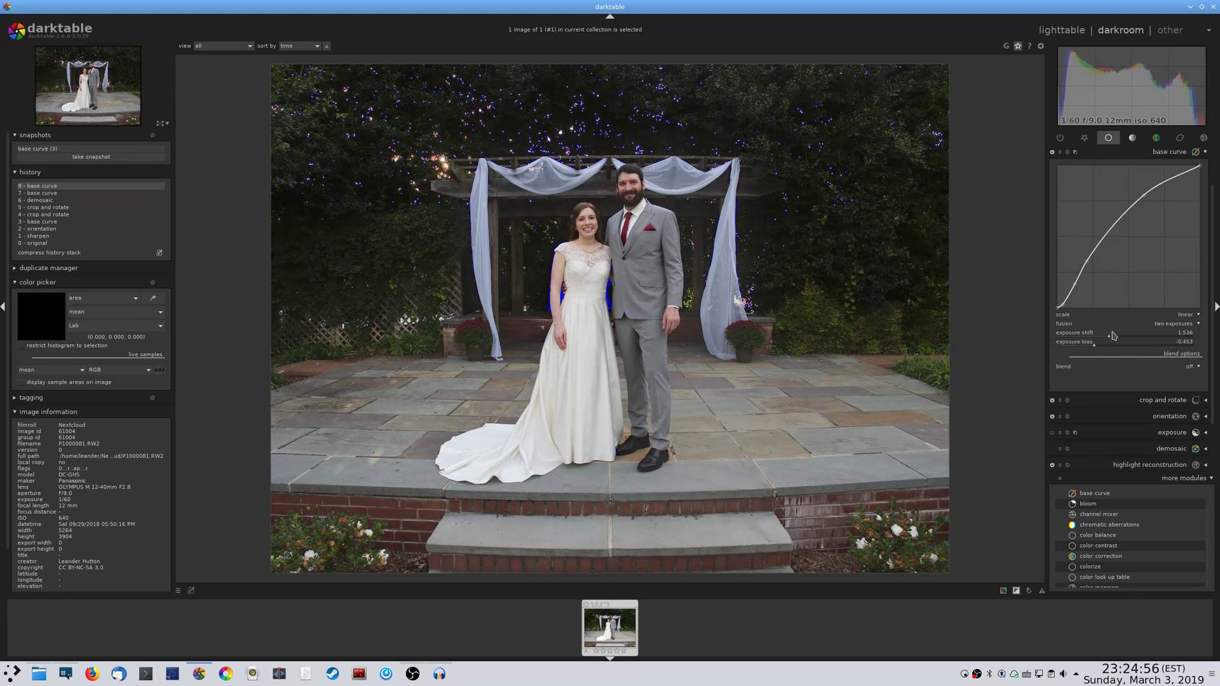
click(1127, 336)
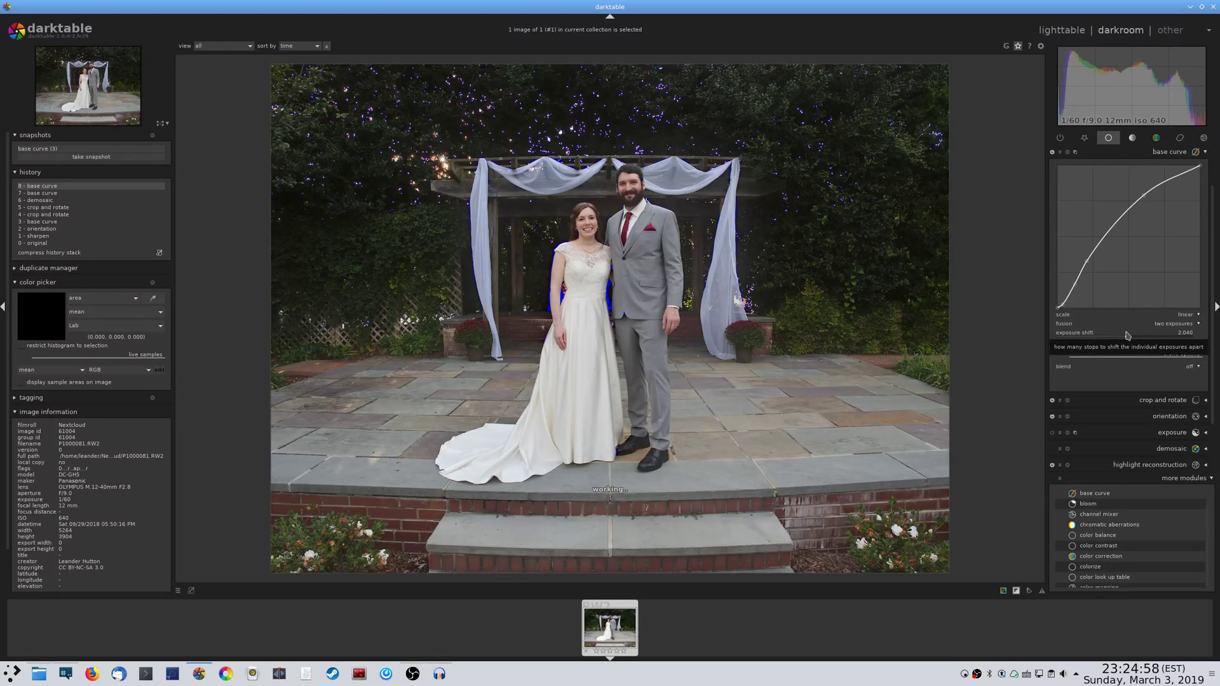
click(1172, 153)
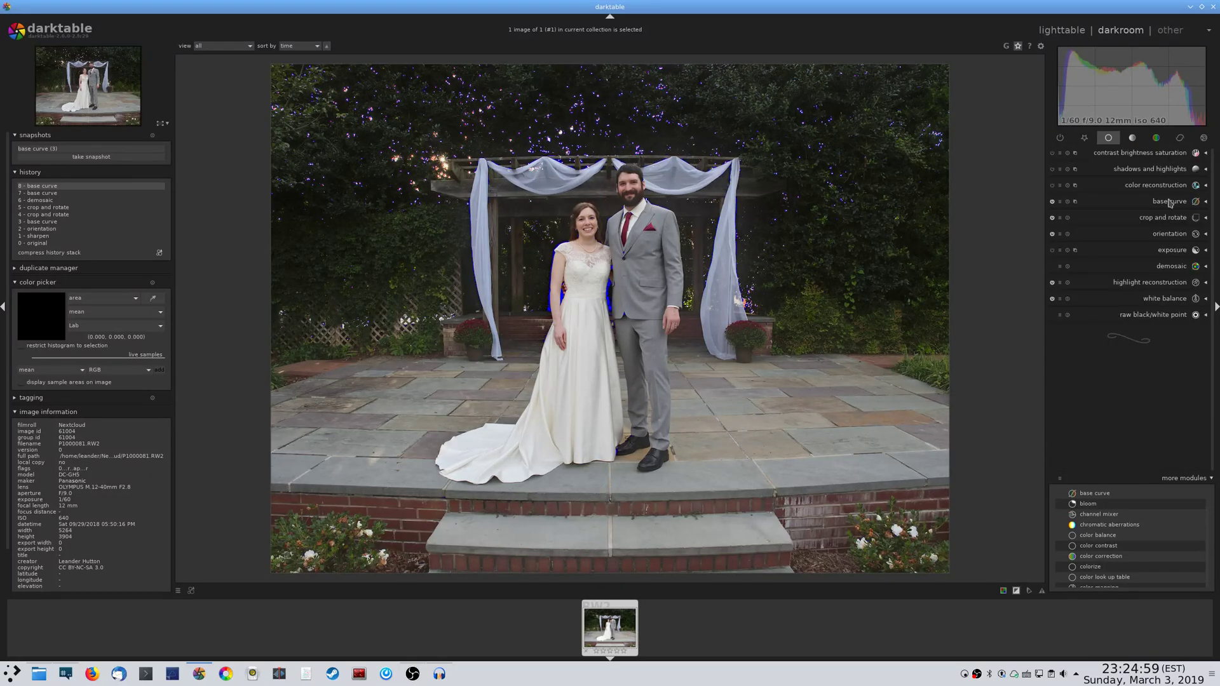
Raise the photo's exposure to 0.42 EV and set the black level to 0.0010 in the exposure module
click(1170, 250)
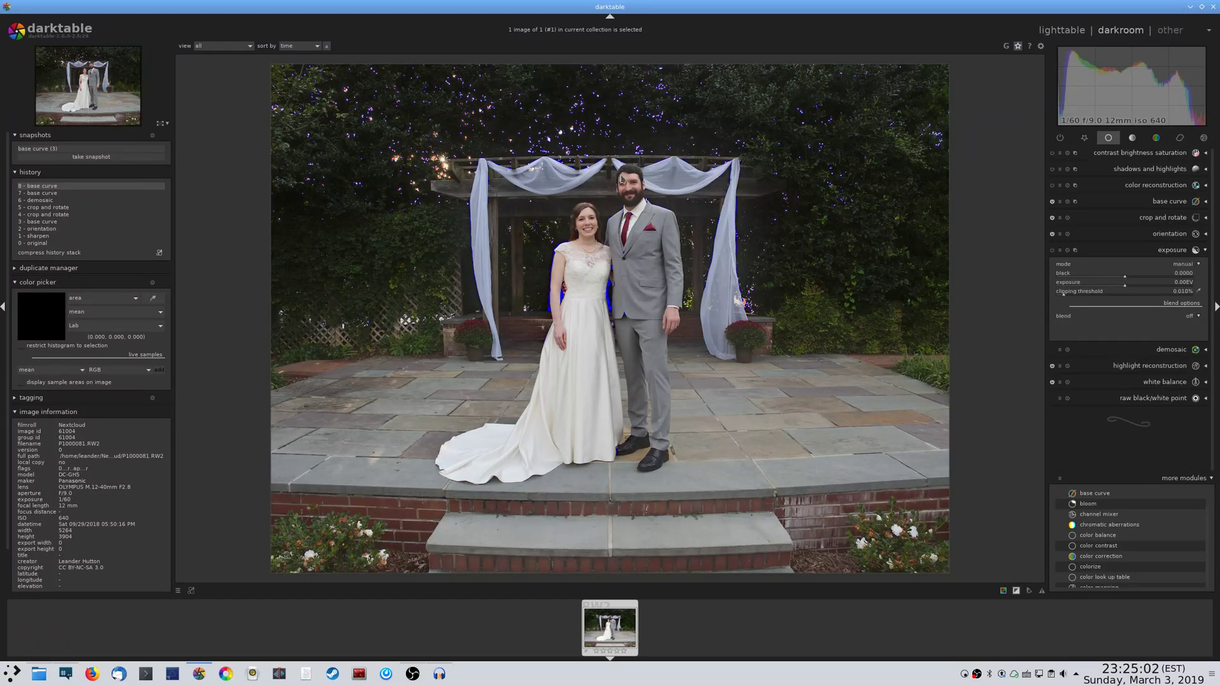
scroll(623, 167, up, 5)
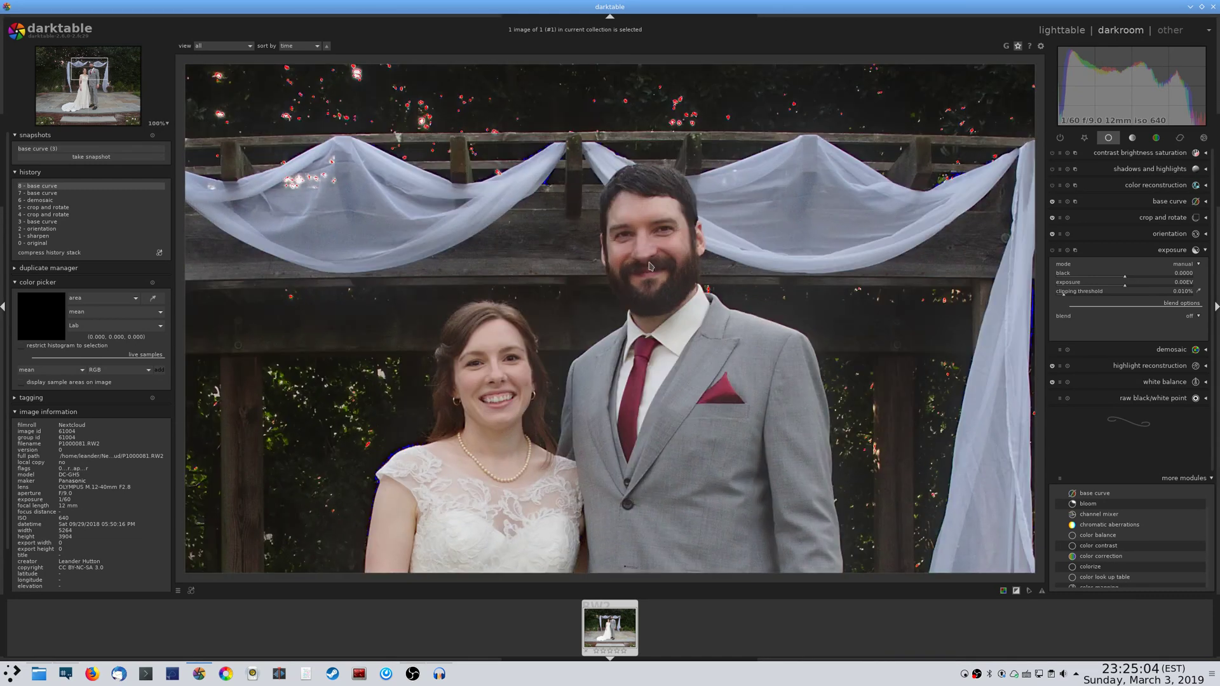
scroll(677, 297, down, 3)
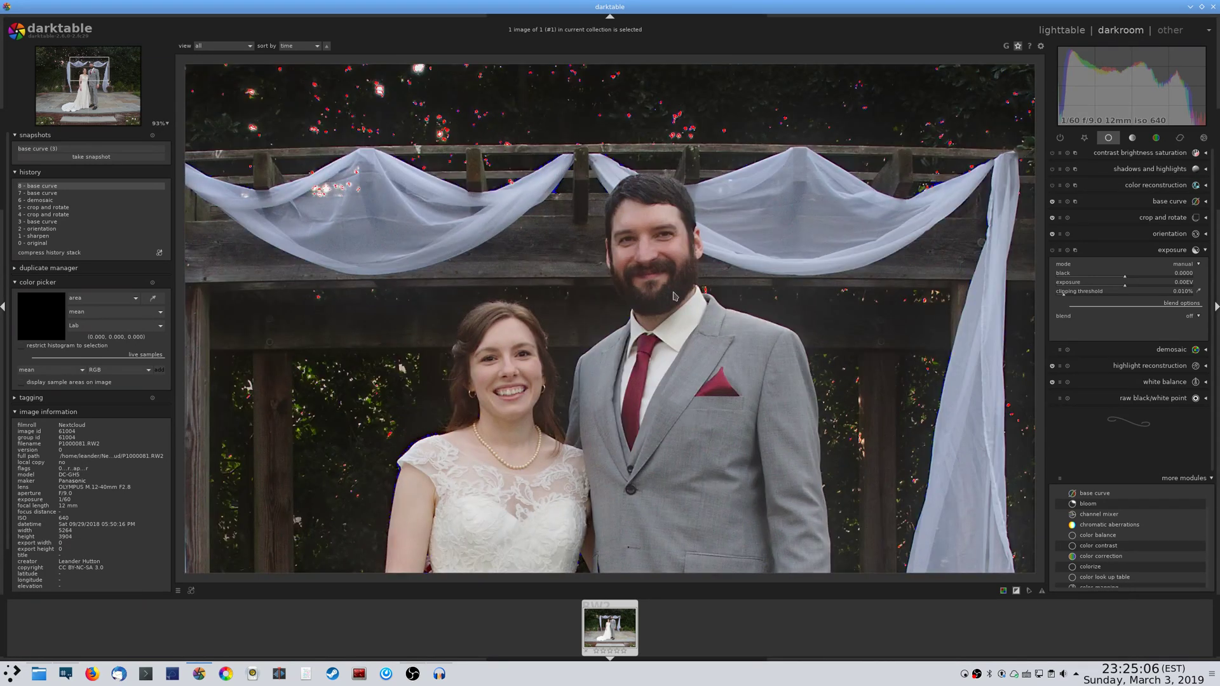
scroll(675, 297, down, 2)
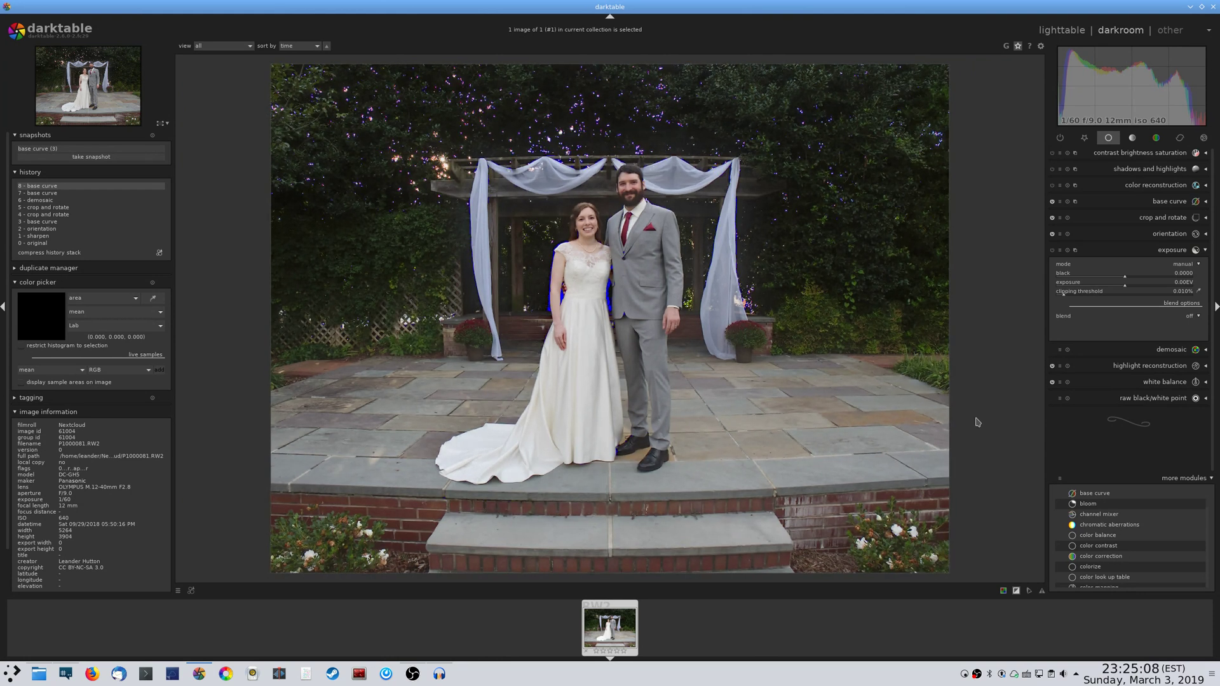
scroll(1139, 286, up, 4)
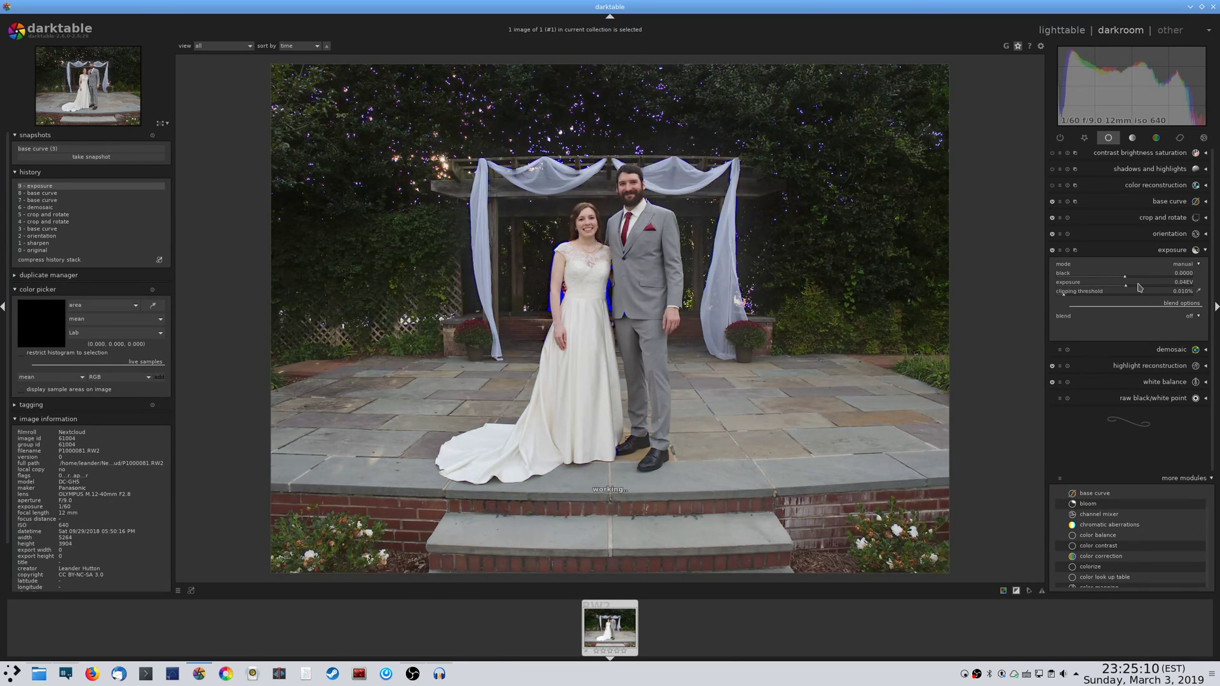
scroll(1139, 286, up, 5)
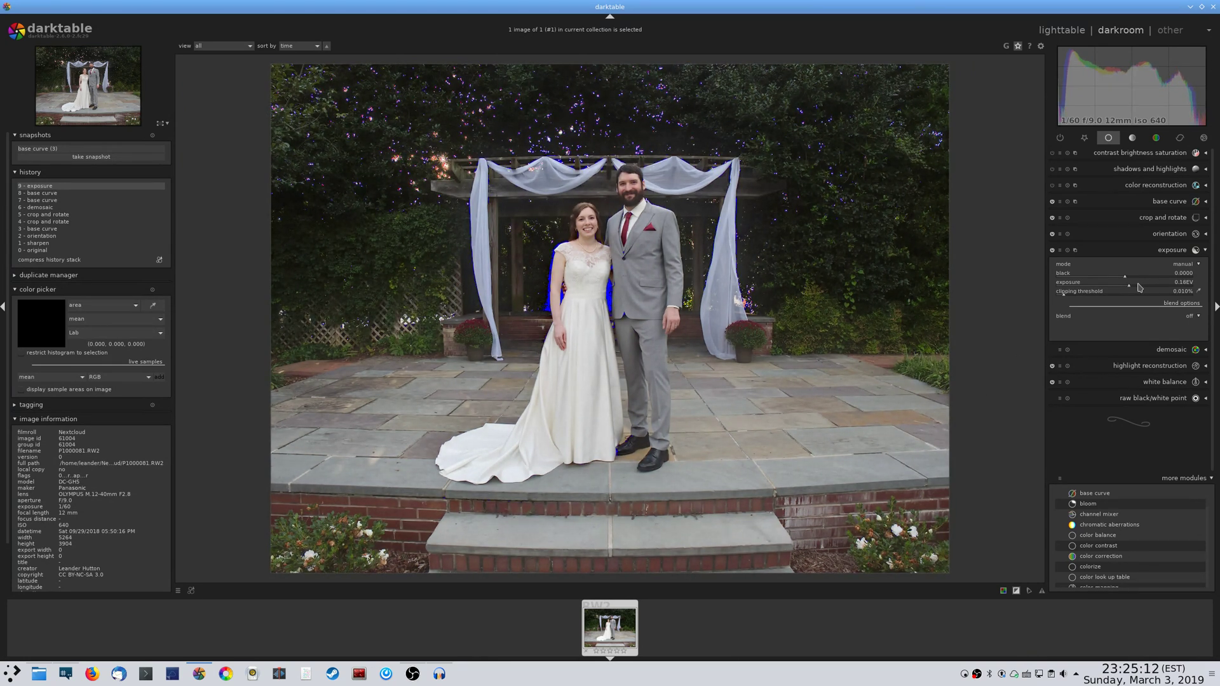
scroll(1139, 286, up, 4)
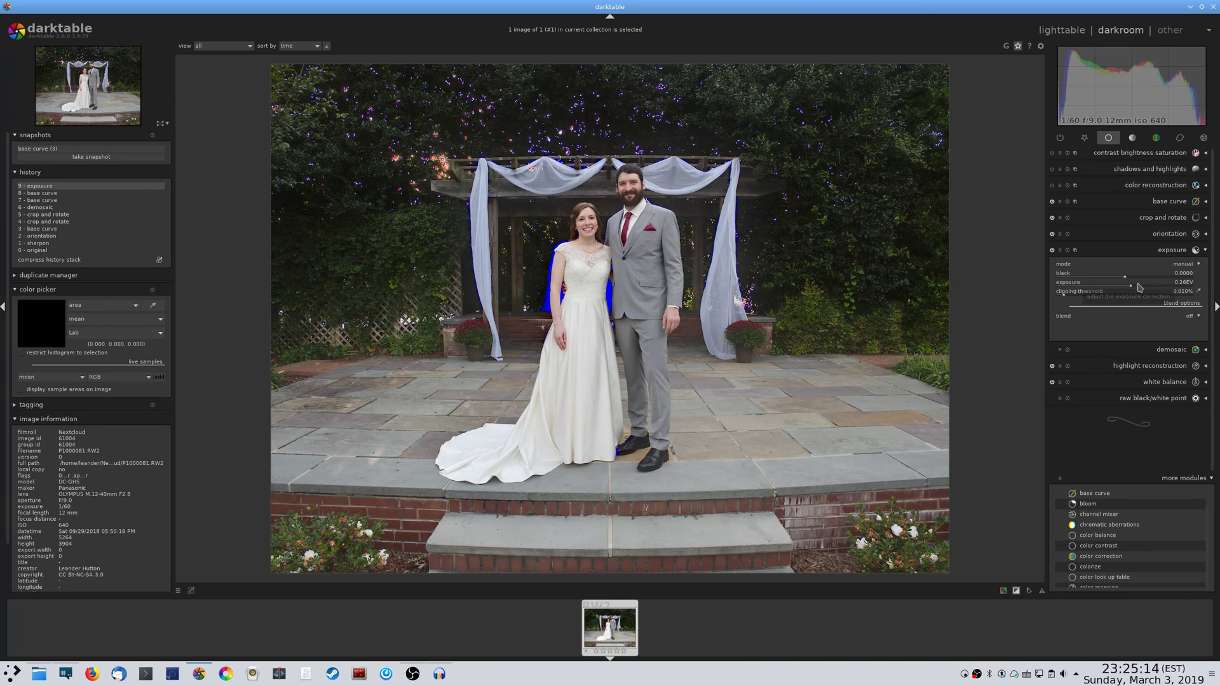
scroll(1139, 286, up, 3)
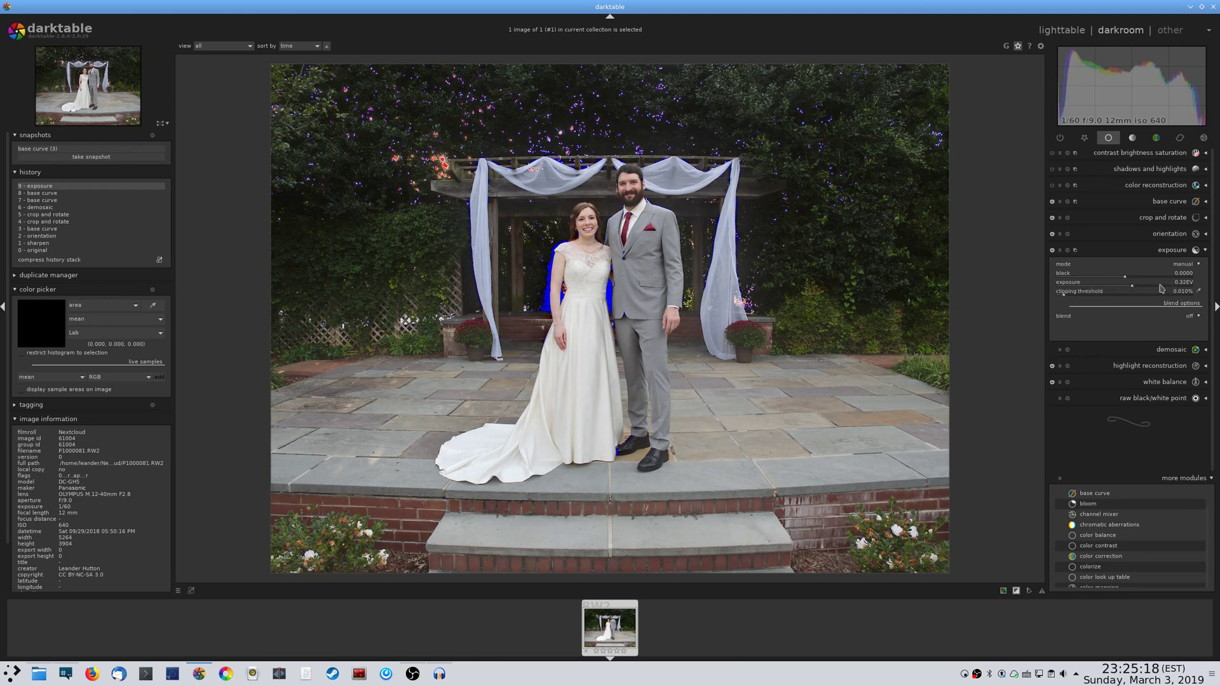
scroll(1162, 288, up, 2)
scroll(1162, 288, up, 1)
scroll(1149, 279, up, 1)
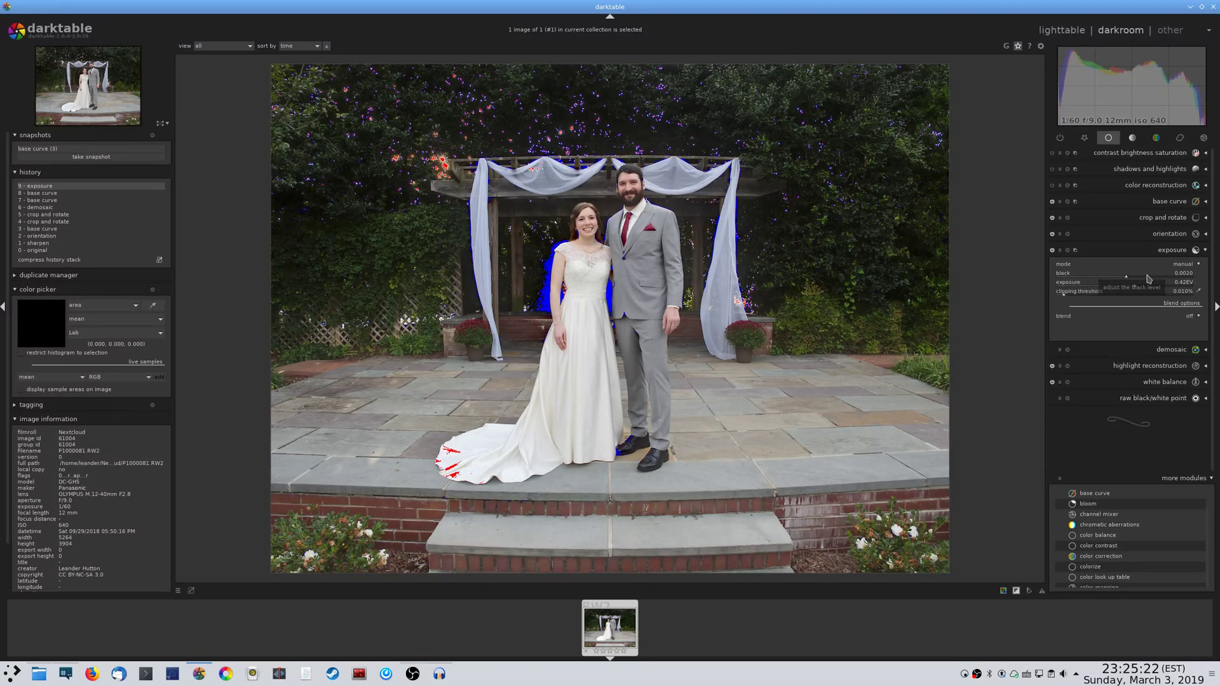
click(1146, 251)
Apply shadows and highlights with shadows about 12.28, highlights about -21.40 and white point adjustment about -5.02, and check the dress for clipping
click(1141, 170)
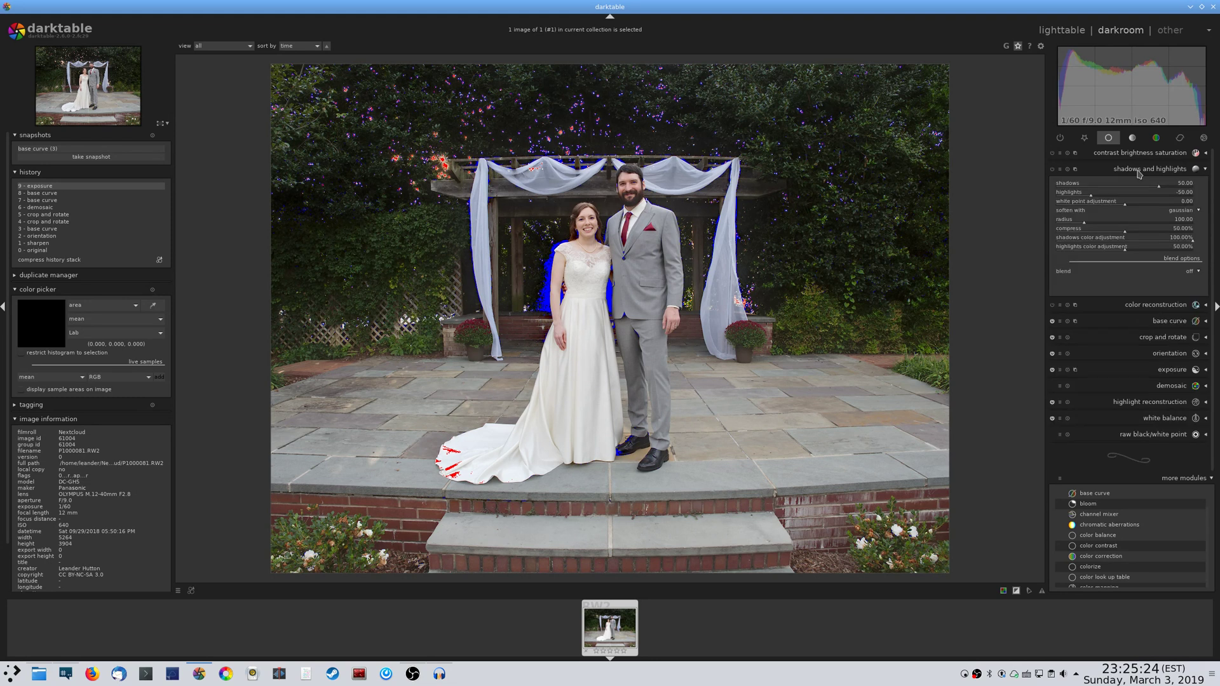
click(1134, 185)
click(1110, 193)
drag(1120, 203, 1097, 208)
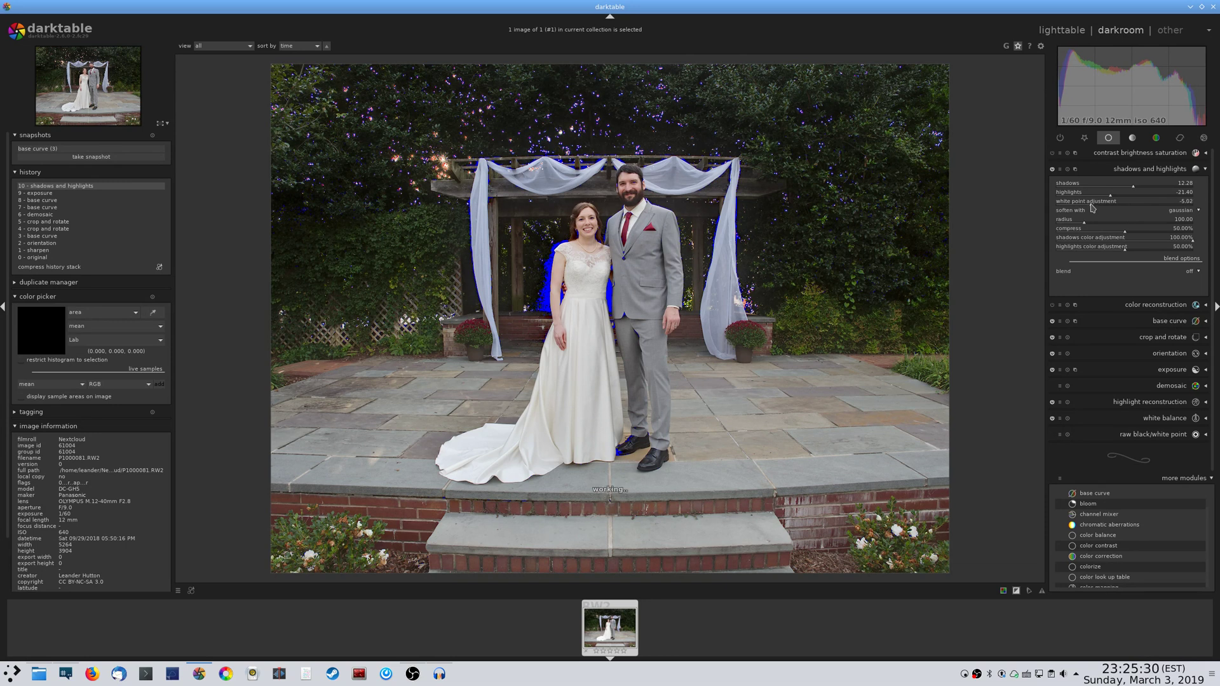
scroll(559, 470, up, 2)
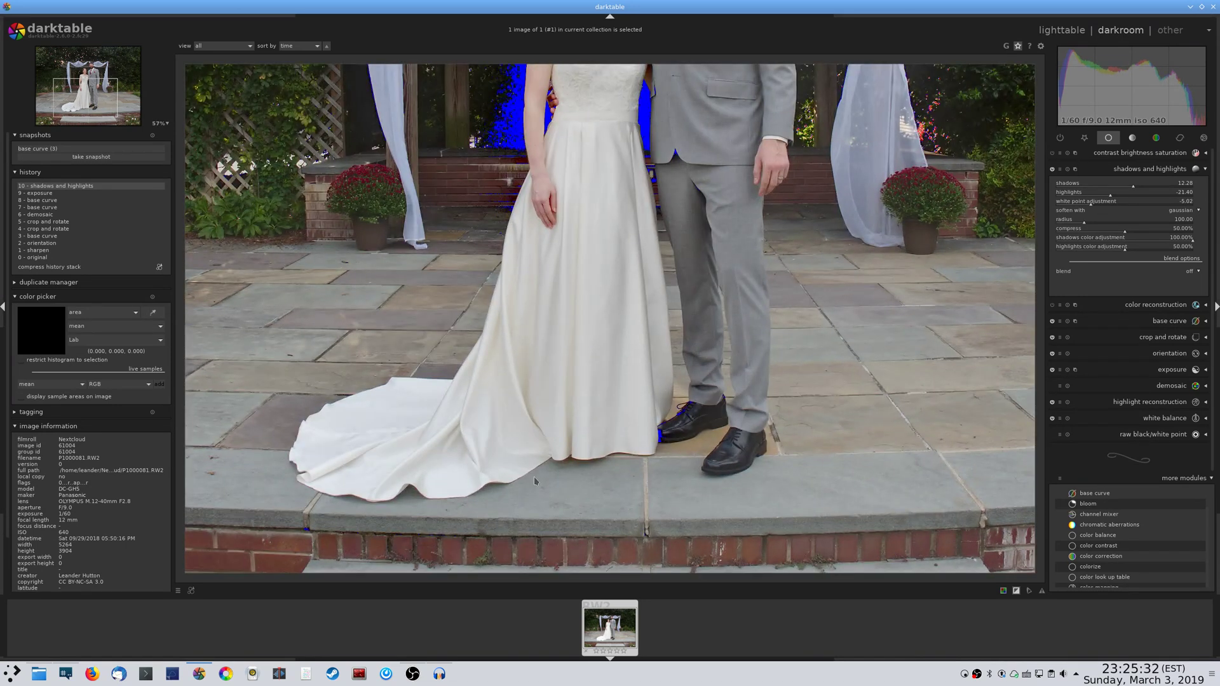
scroll(765, 399, down, 2)
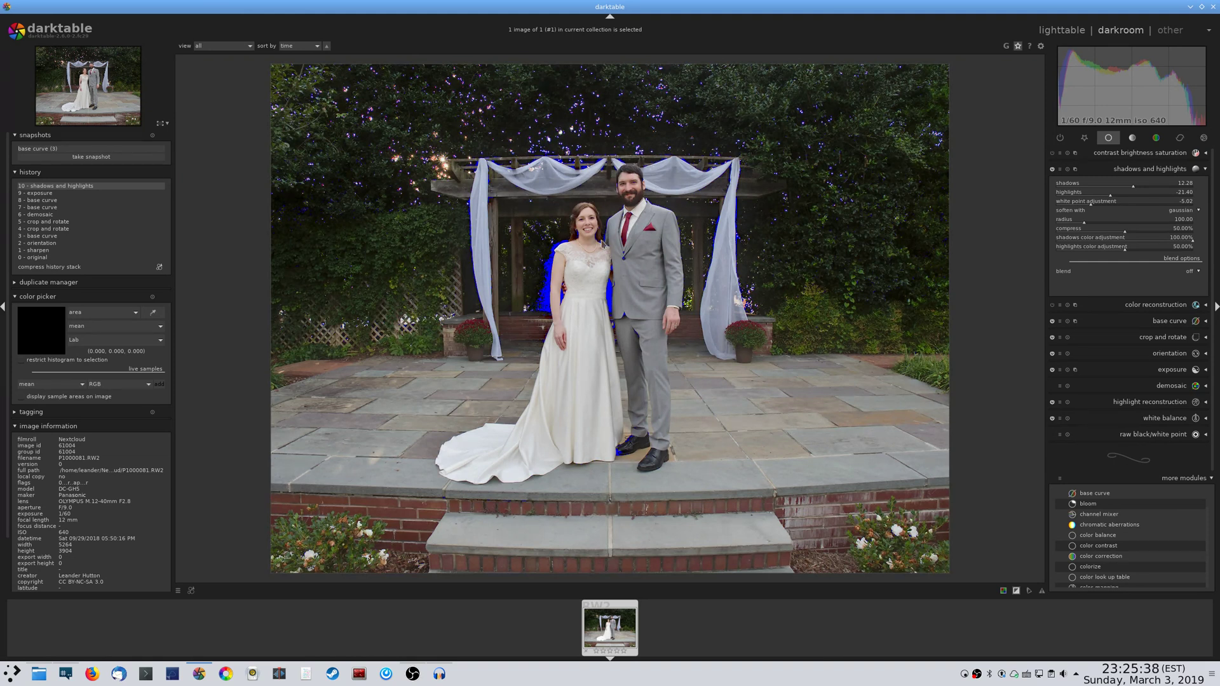
scroll(574, 227, up, 2)
scroll(579, 230, down, 3)
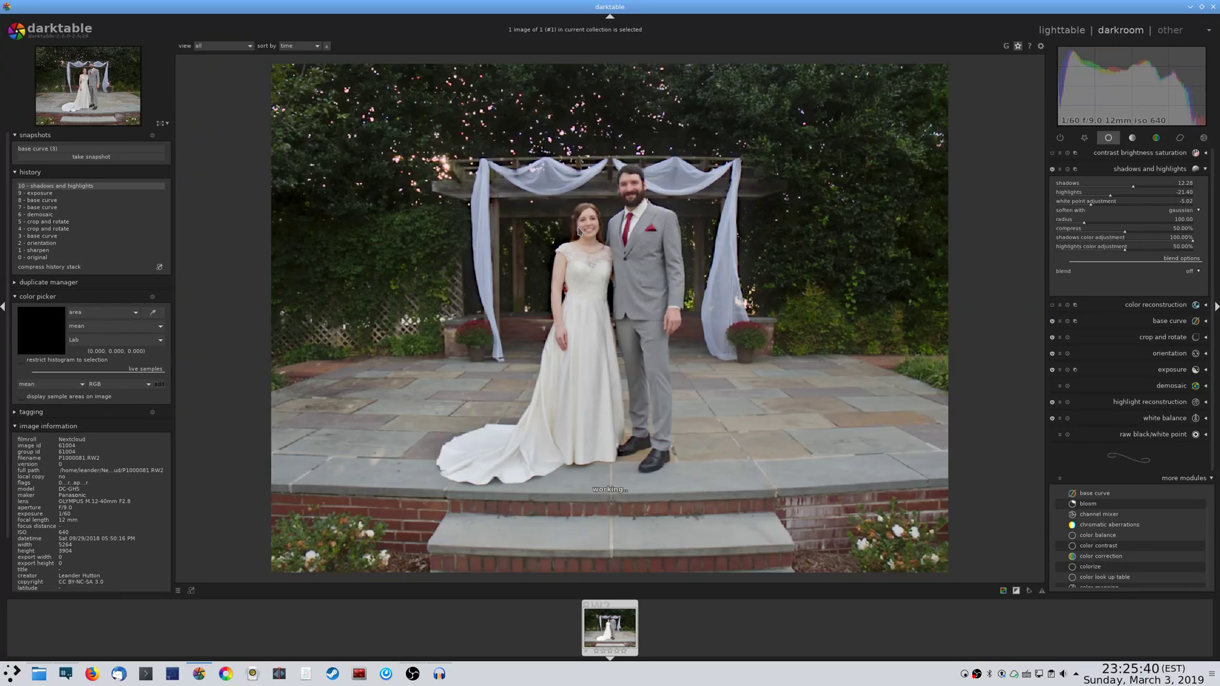
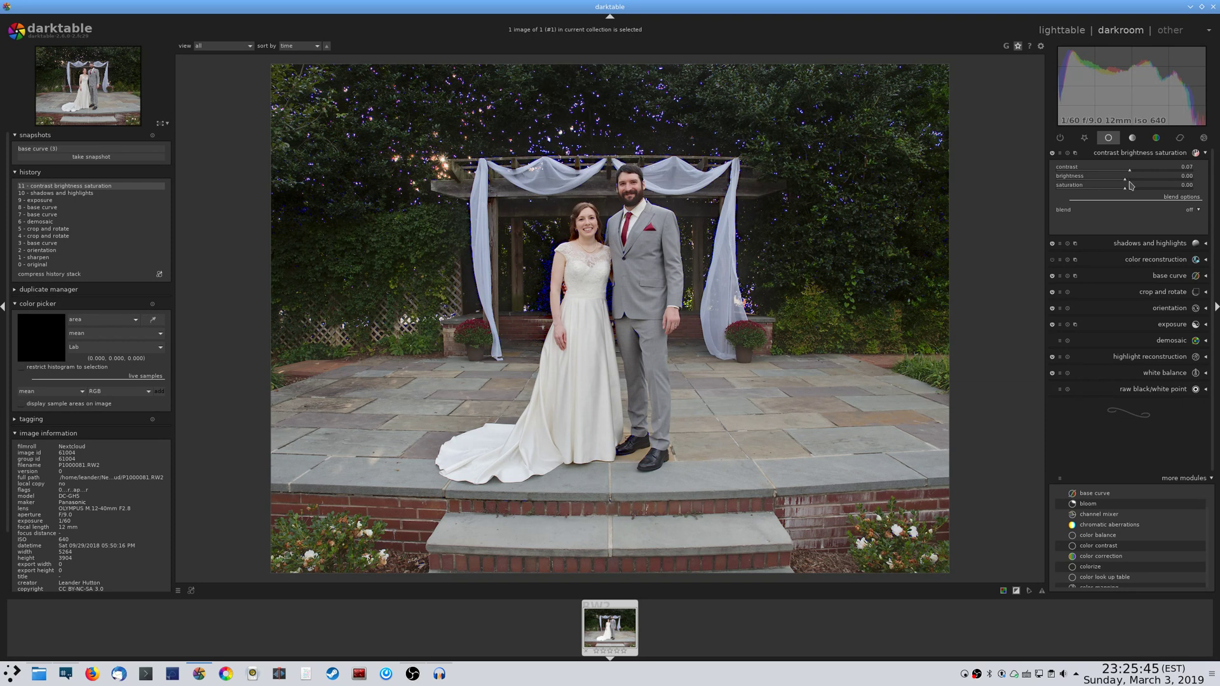
Raise the saturation to 0.12 in the contrast brightness saturation module
click(1133, 188)
scroll(1134, 189, up, 1)
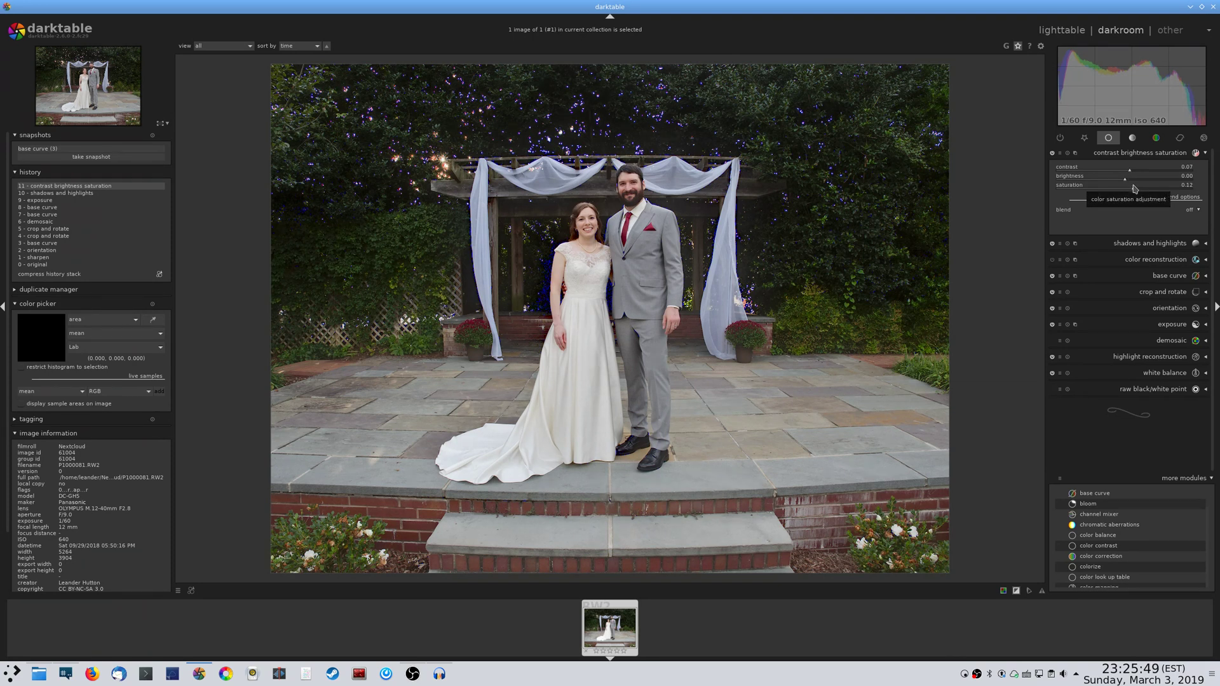
click(1135, 155)
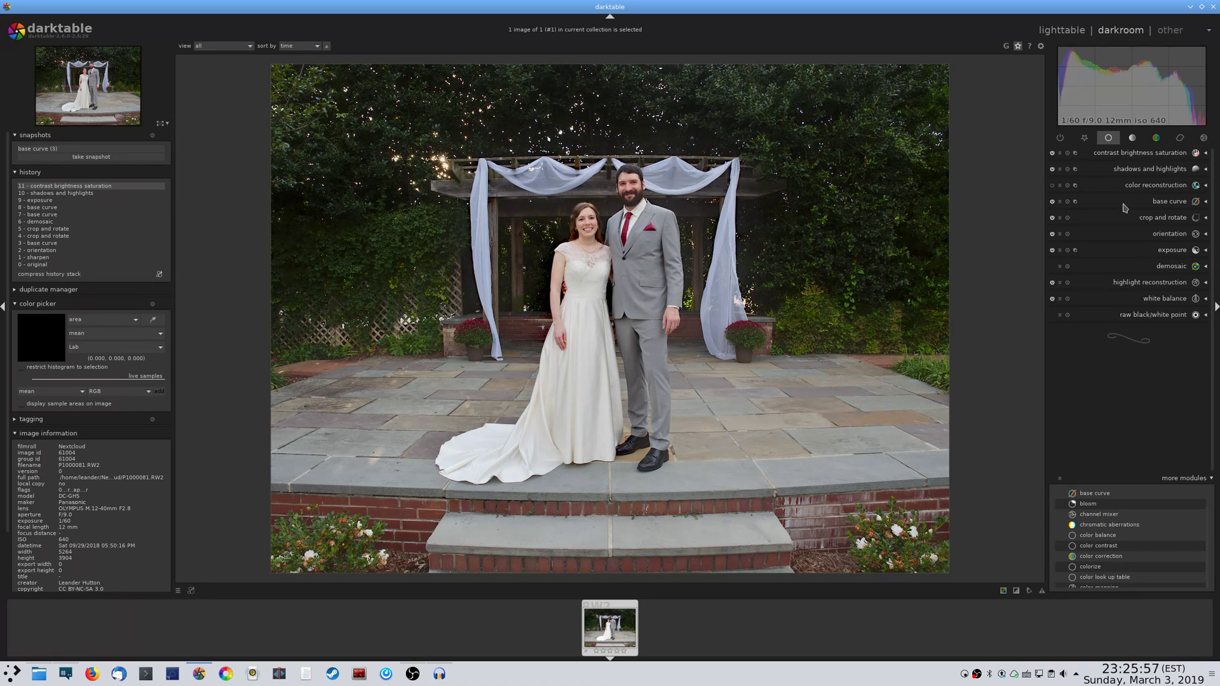
Compare warmer and cooler white balance temperatures on the photo and settle on 5676K
click(1150, 300)
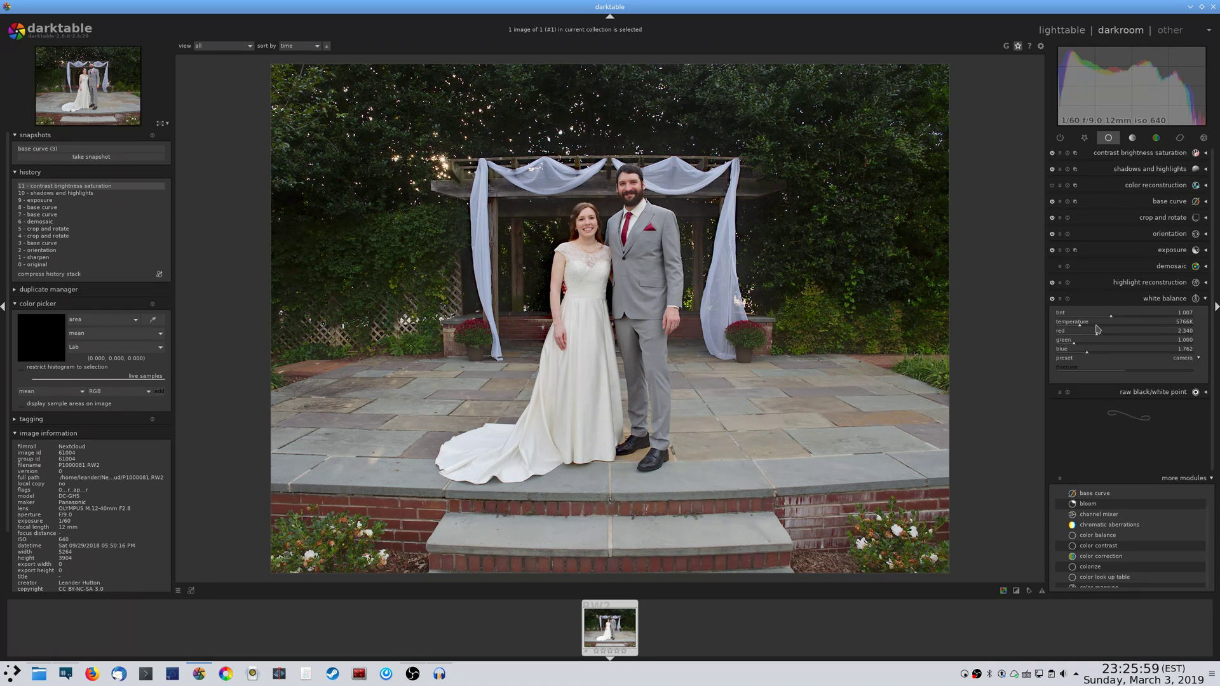
scroll(1098, 329, up, 1)
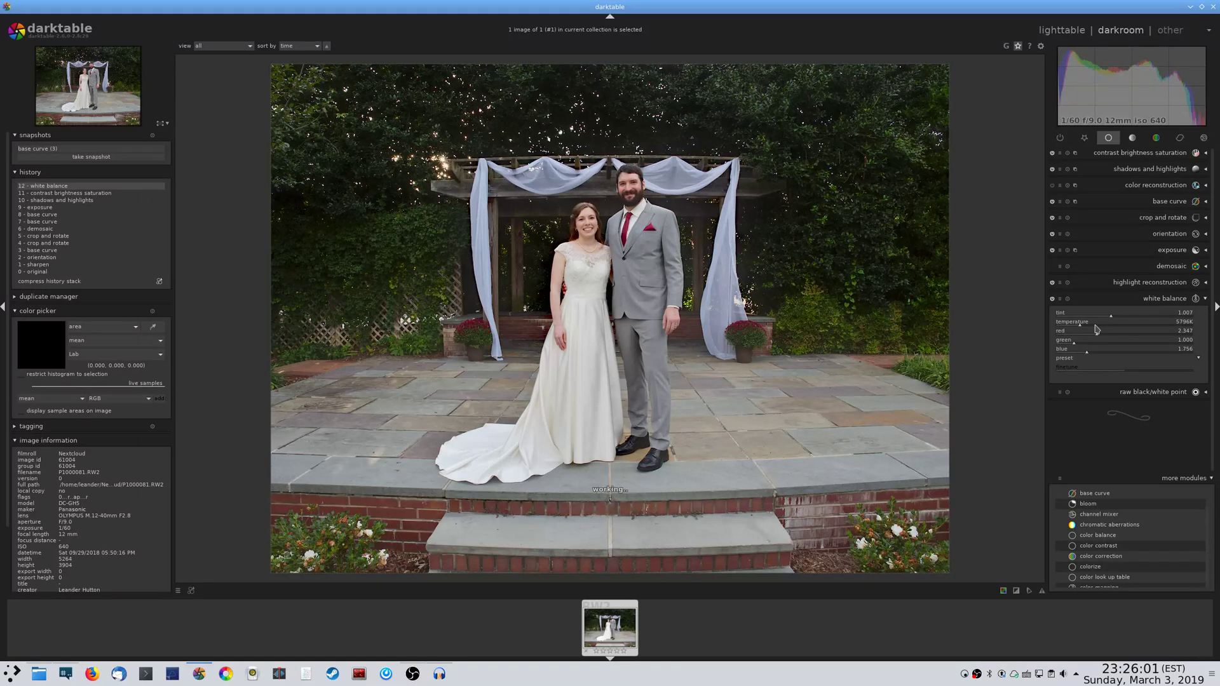
scroll(1097, 329, up, 1)
scroll(1087, 326, up, 1)
scroll(1087, 327, down, 1)
scroll(1087, 327, down, 4)
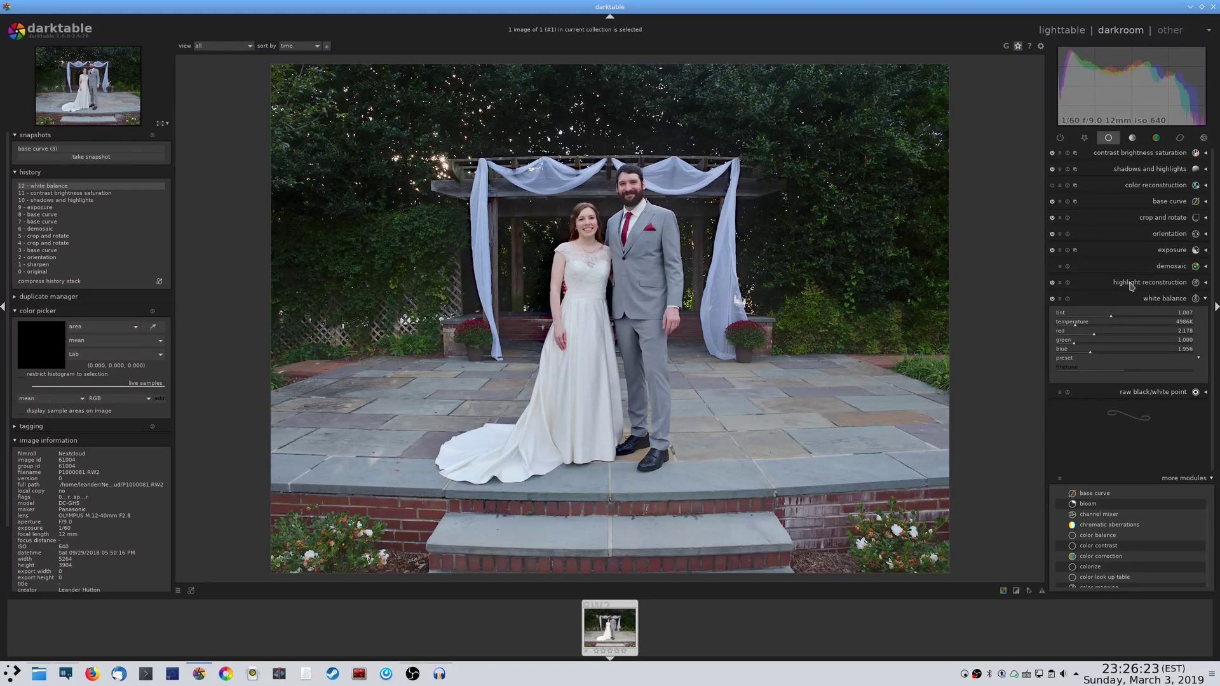
scroll(1093, 327, up, 1)
scroll(1093, 327, up, 1)
scroll(1082, 327, down, 1)
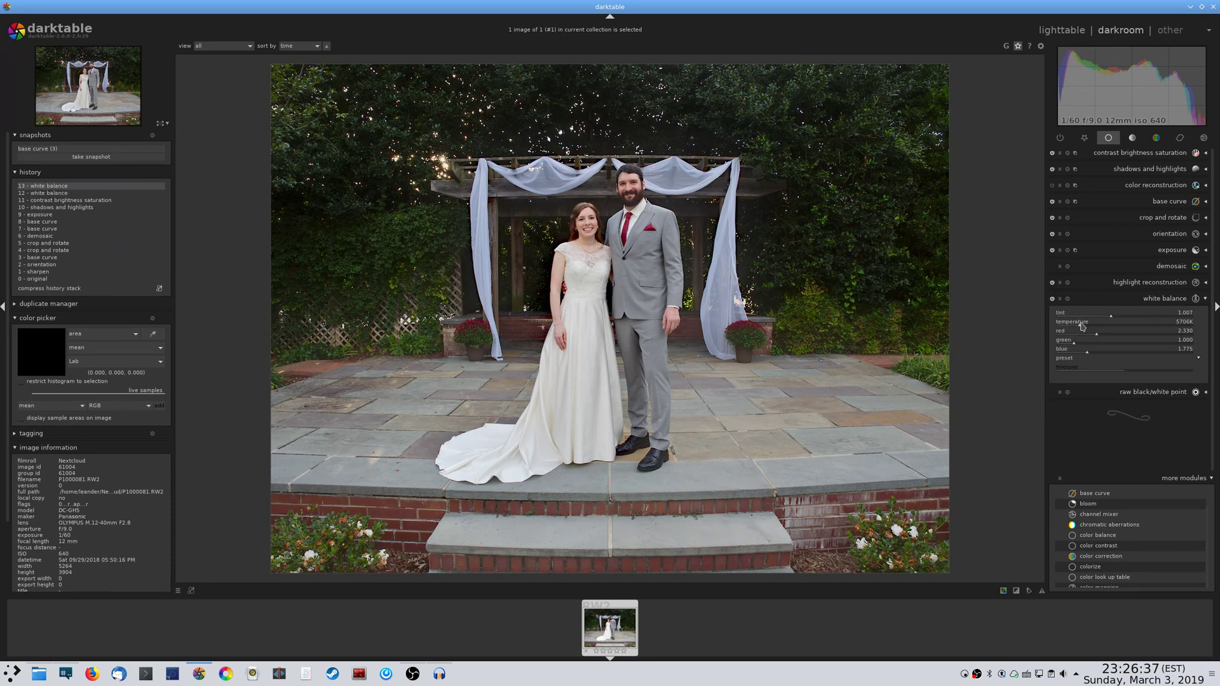
scroll(1082, 327, down, 3)
click(1095, 298)
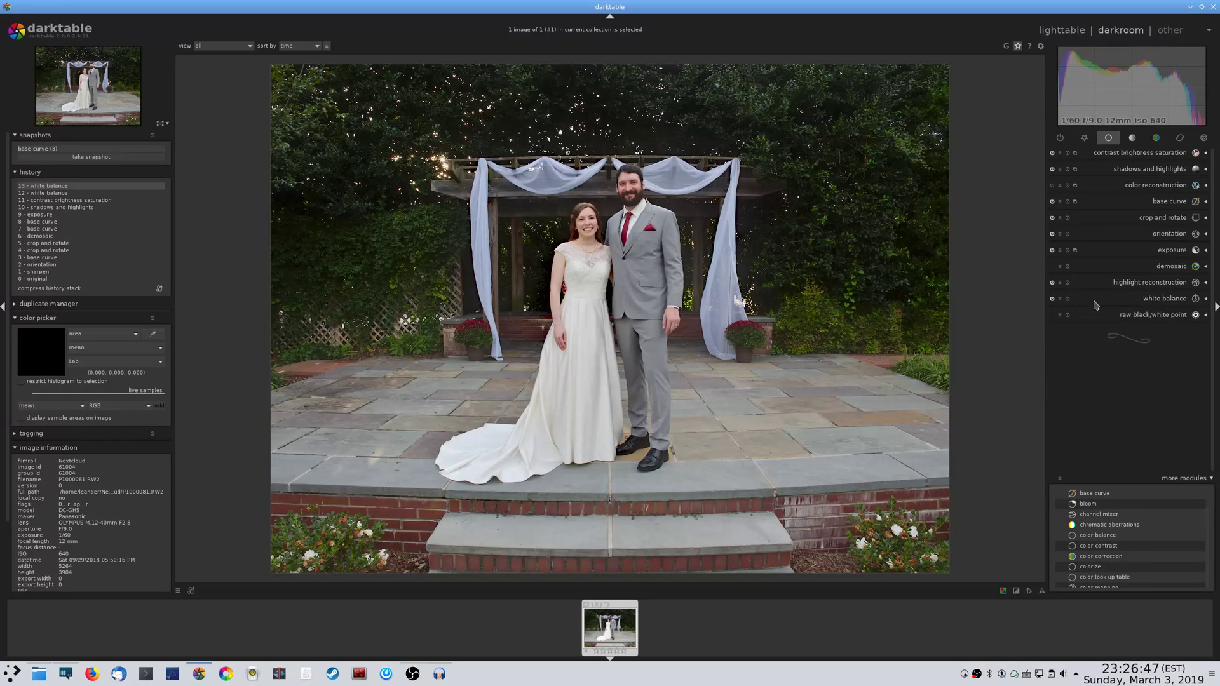
click(1094, 304)
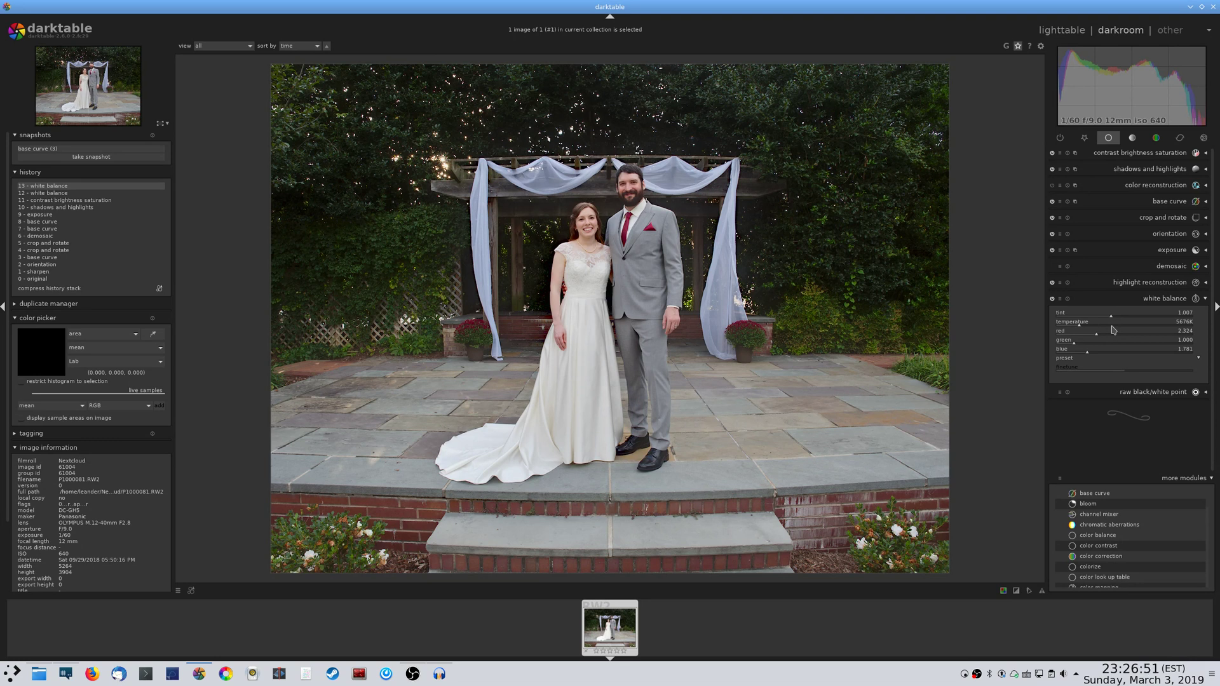
click(1120, 301)
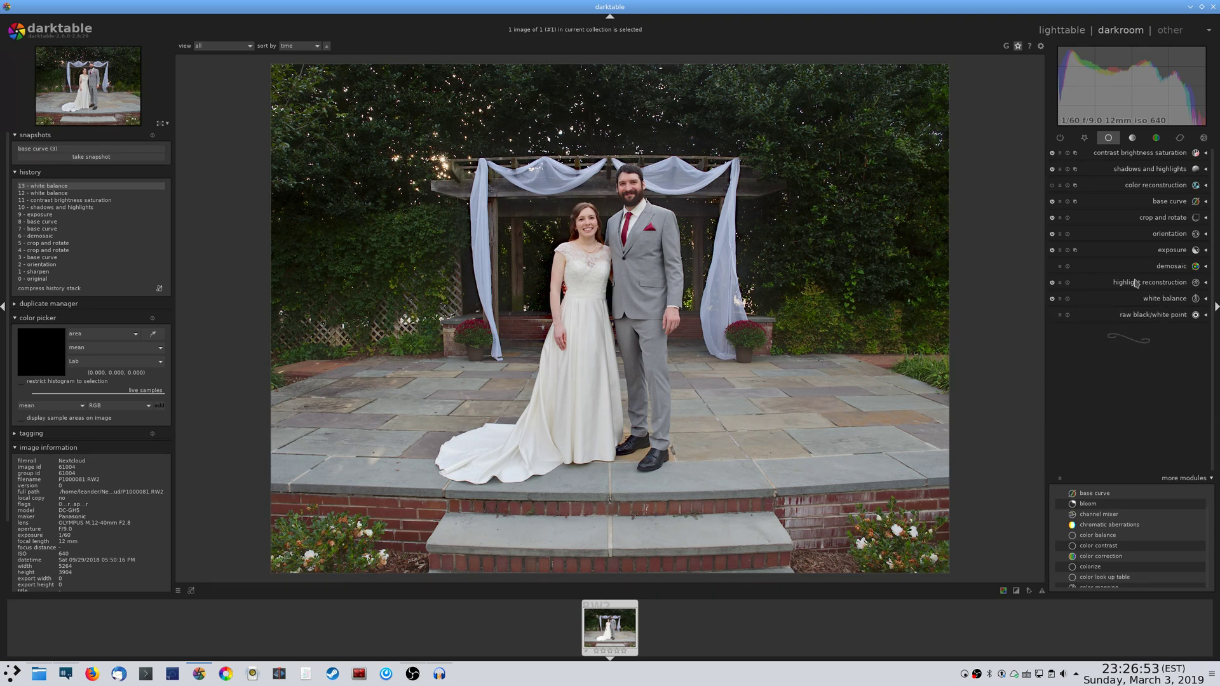
Enable the hot pixels, chromatic aberrations and defringe corrections for the photo
click(1132, 138)
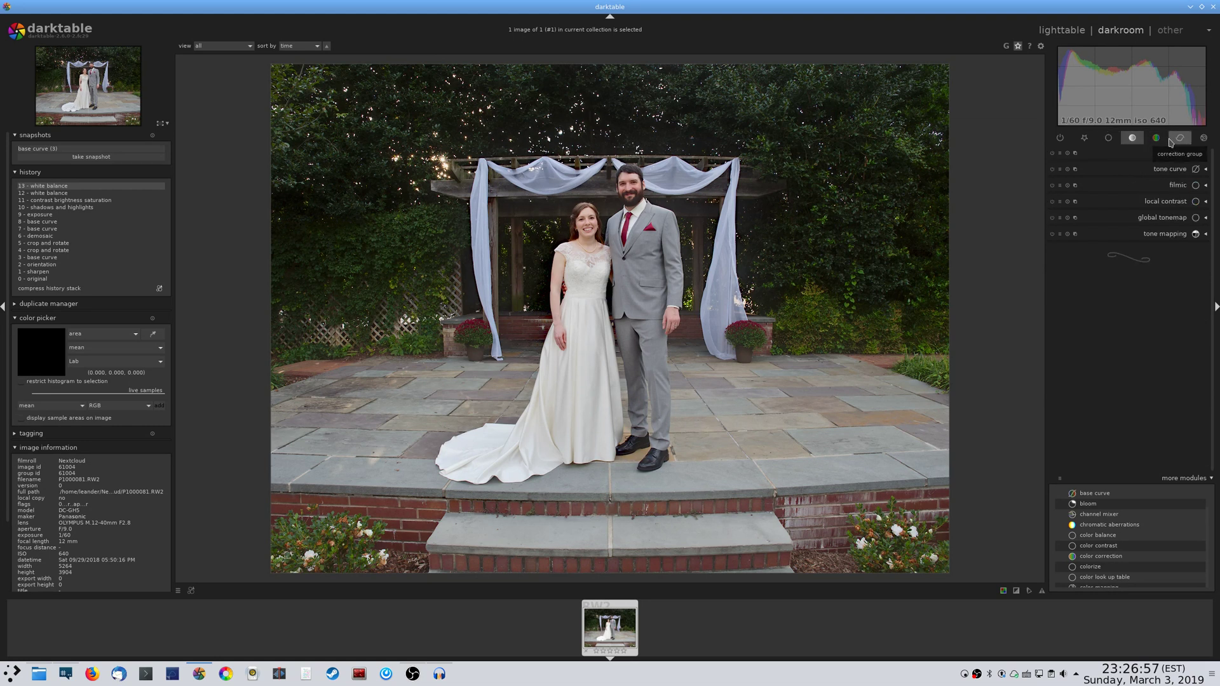
click(1171, 142)
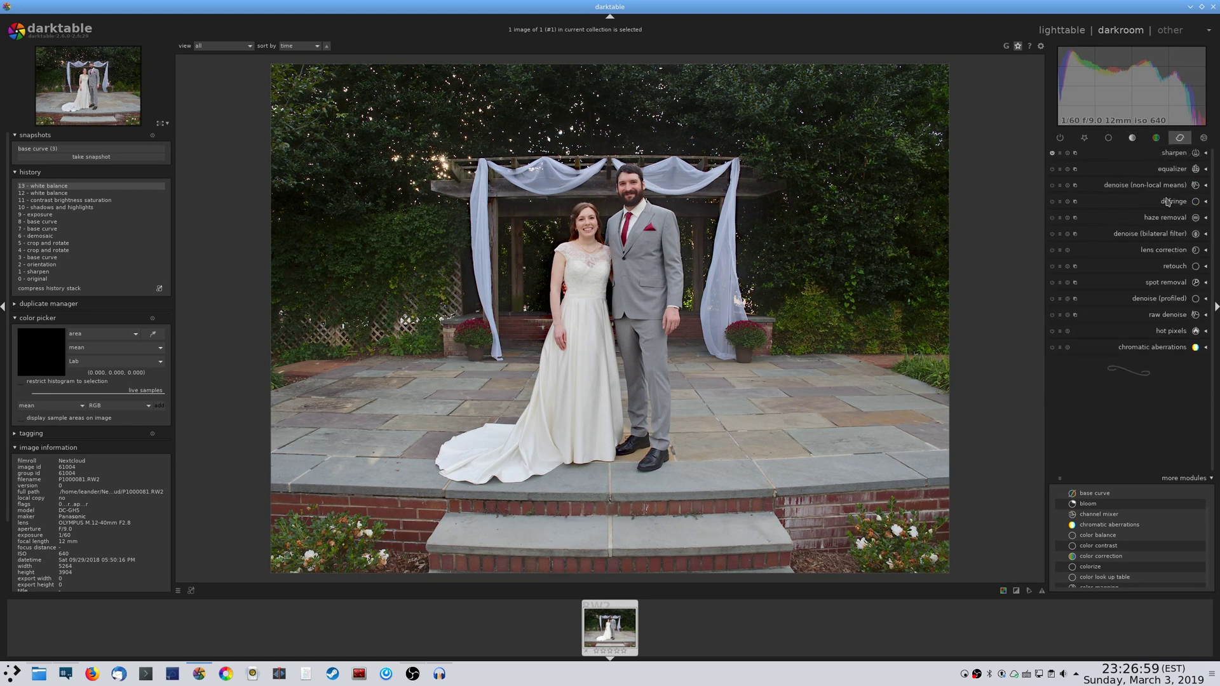
click(1052, 331)
click(1052, 347)
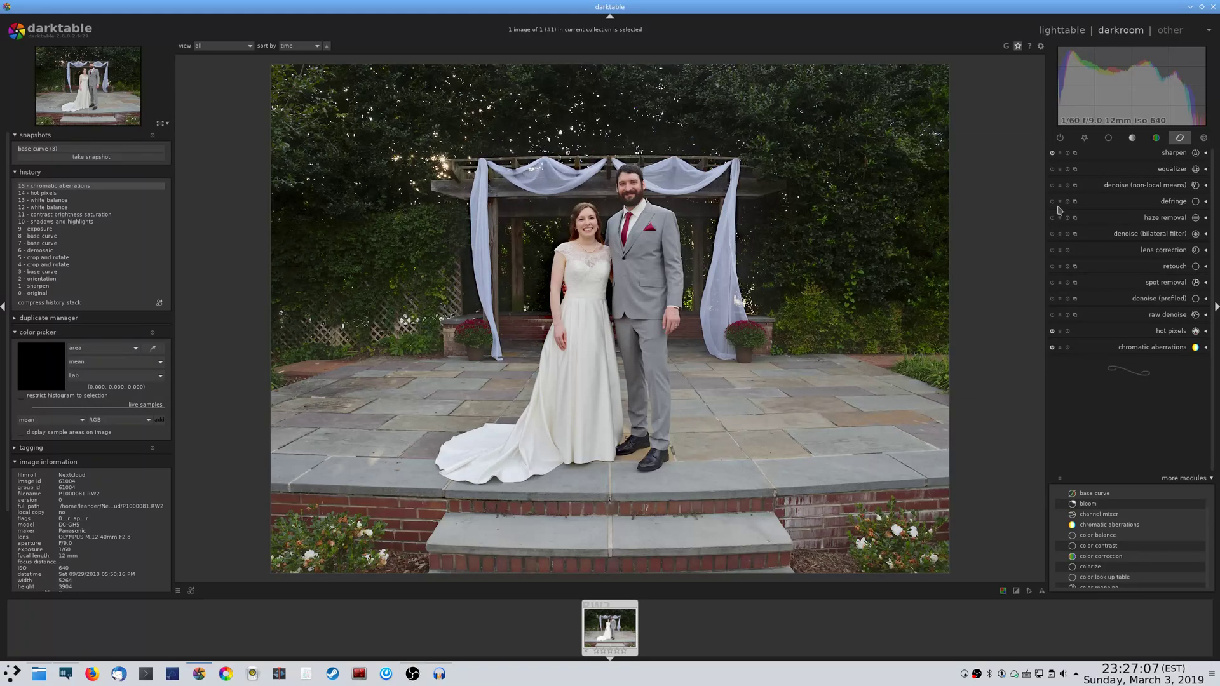
click(1053, 202)
Apply lens correction with the Olympus M.Zuiko Digital ED 12-40mm f/2.8 Pro lens profile
click(1134, 251)
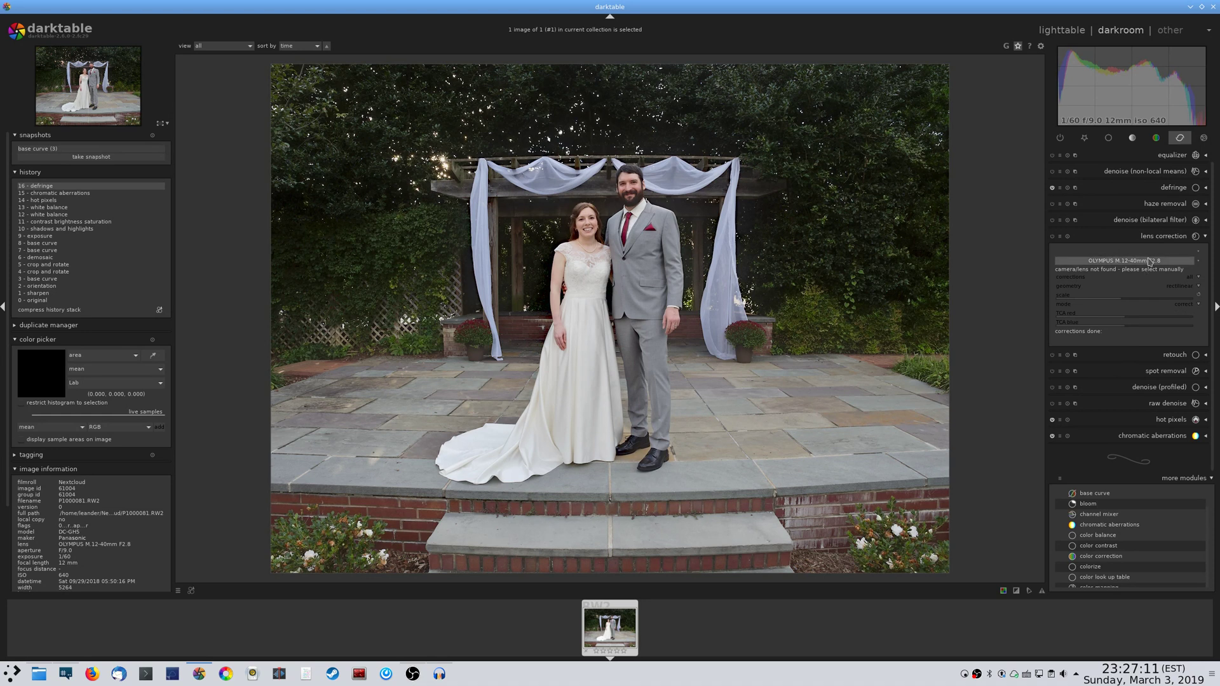
click(1188, 262)
mouse_move(1183, 271)
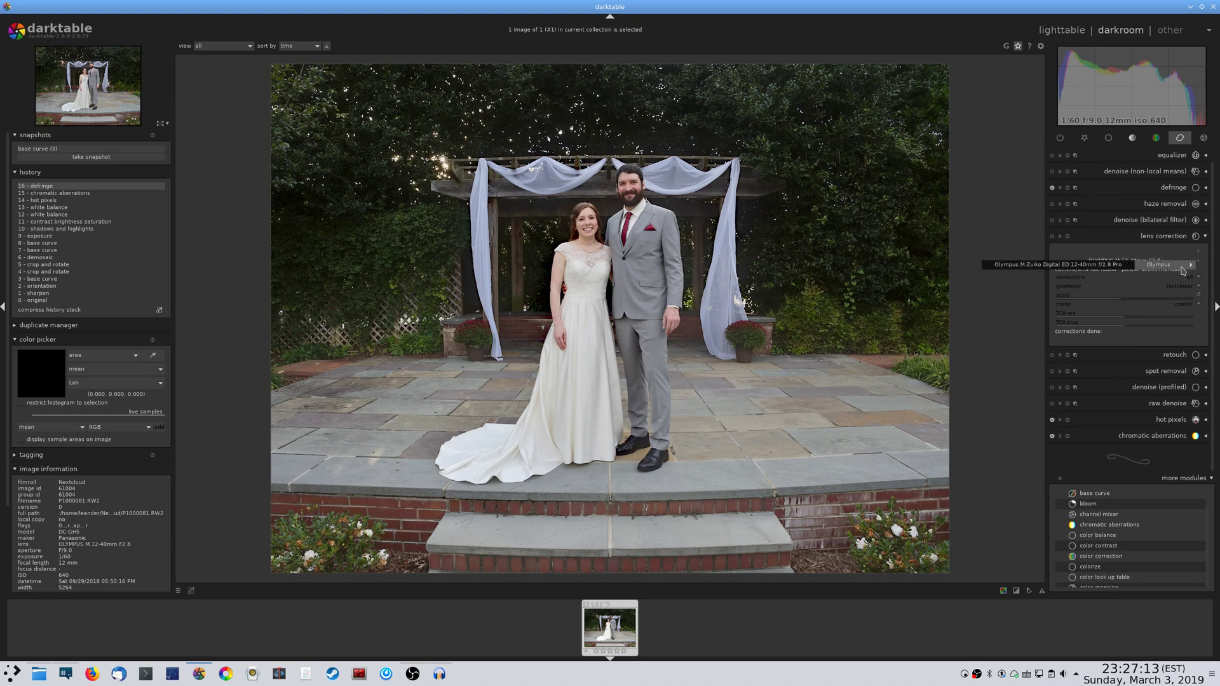
click(1114, 266)
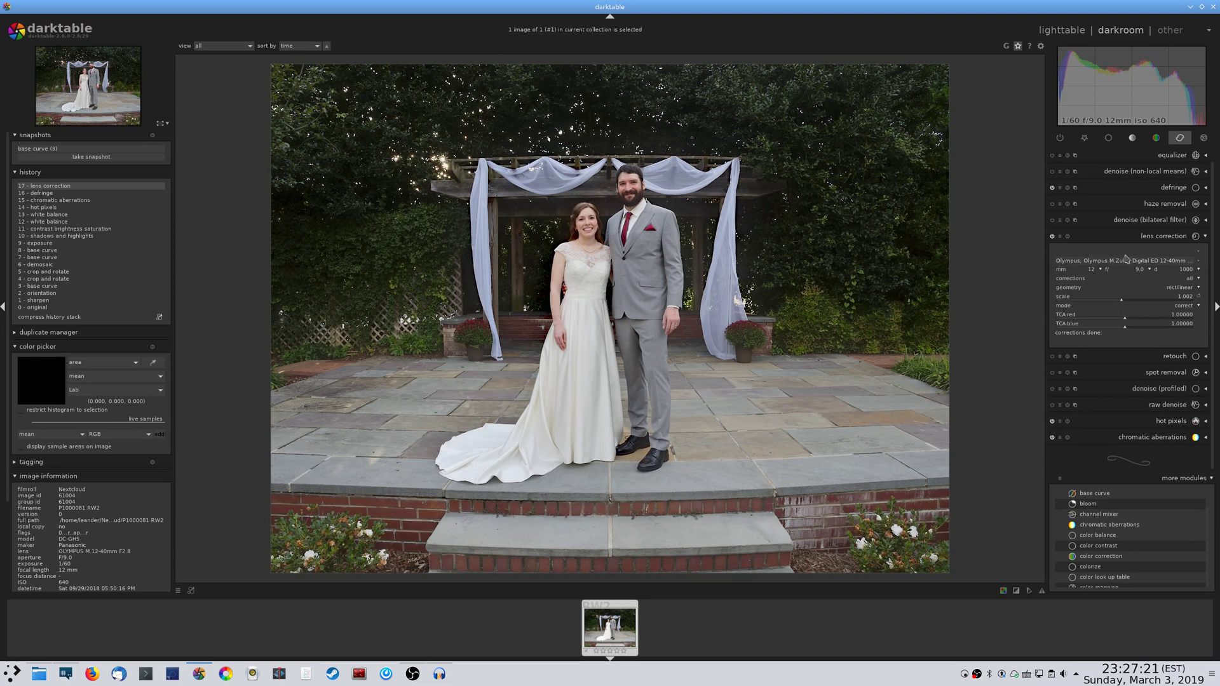
click(1123, 236)
click(1123, 236)
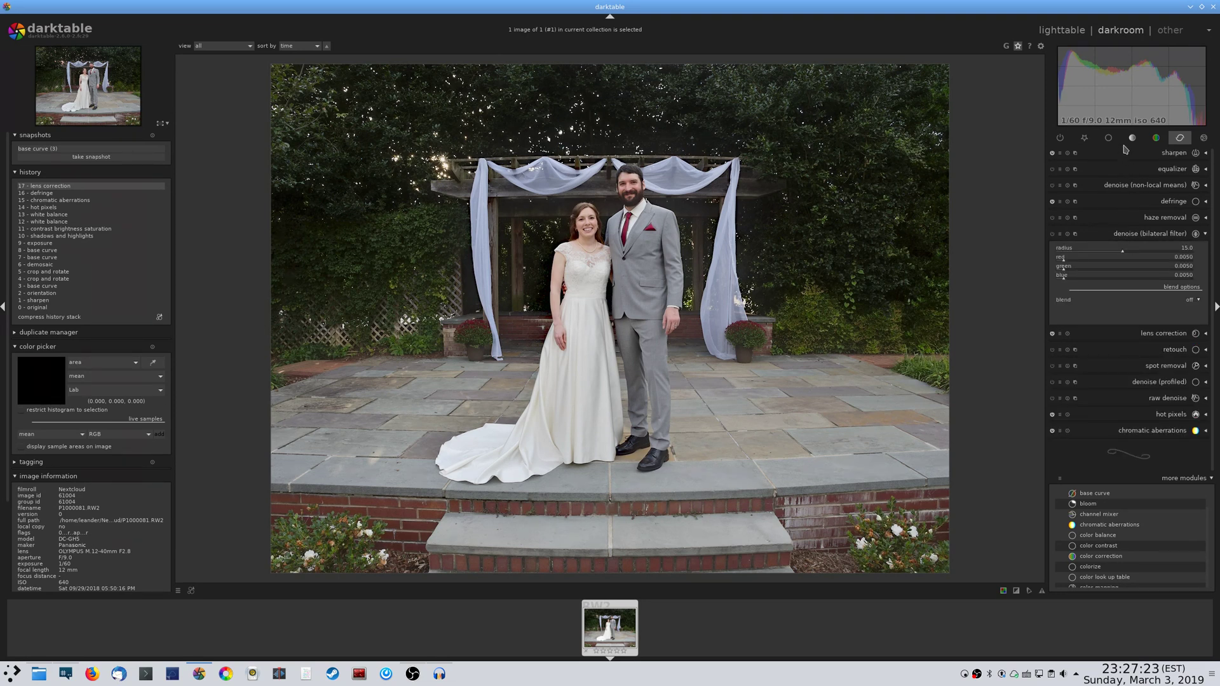
click(1157, 235)
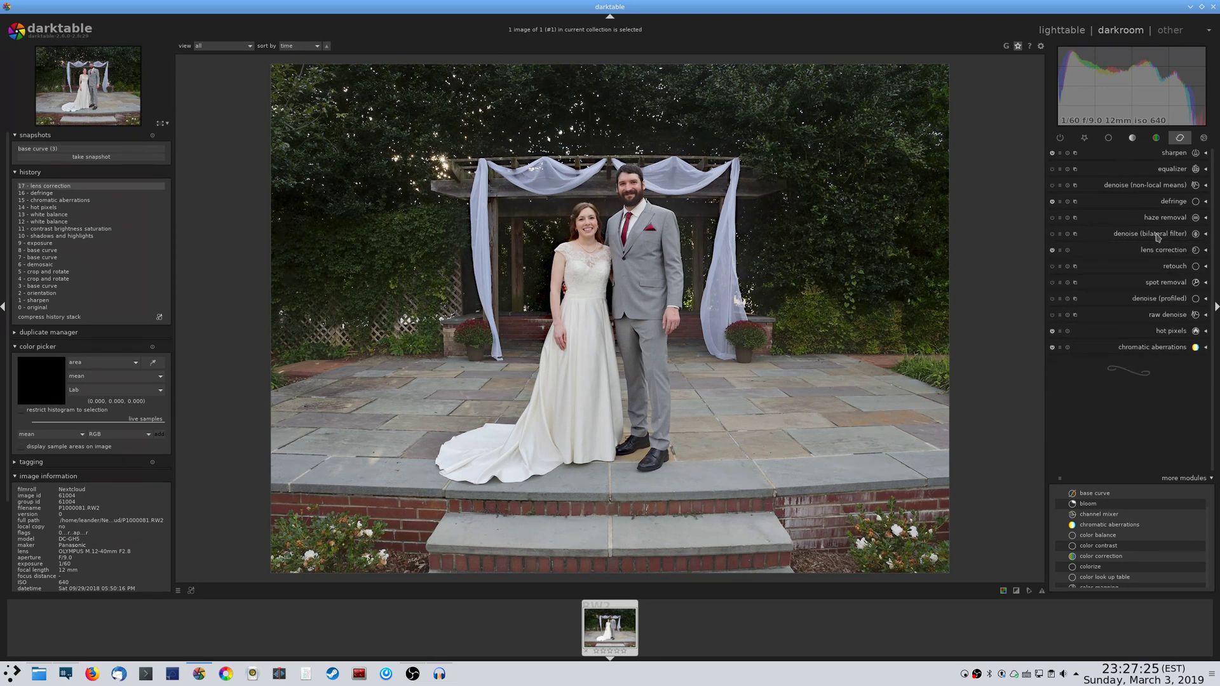
Shape the tone curve into a gentle S by lifting the highlights slightly and lowering the shadows slightly
click(1133, 138)
click(1152, 170)
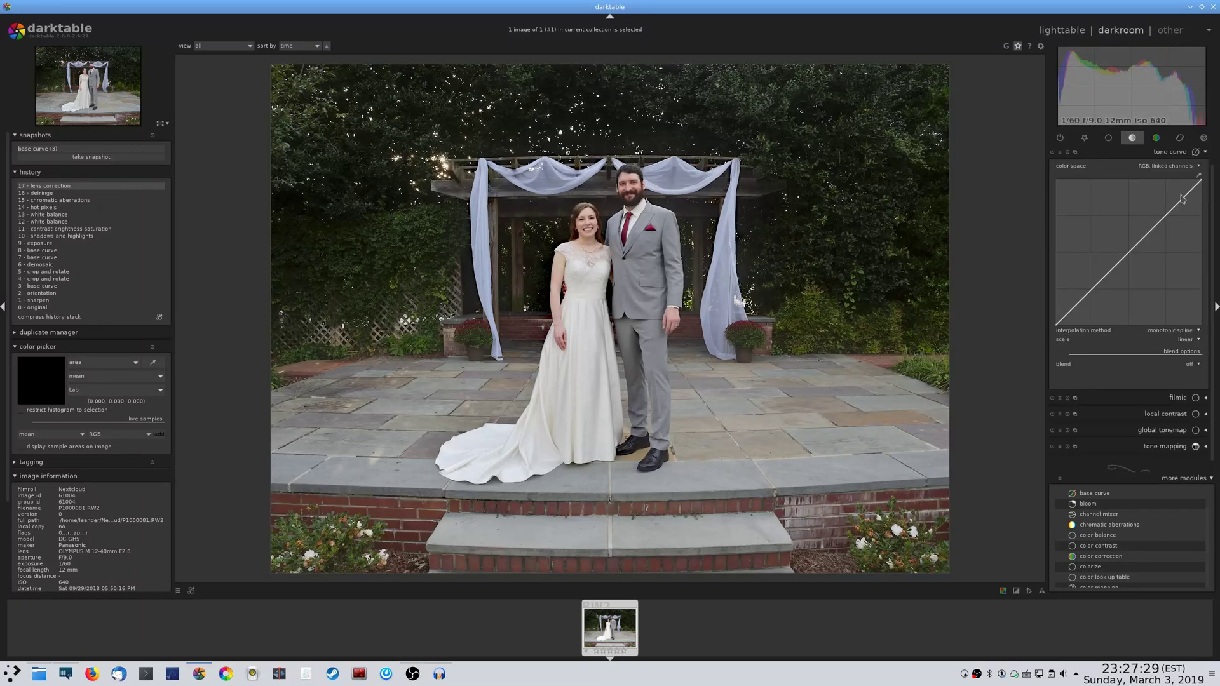
drag(1182, 199, 1186, 193)
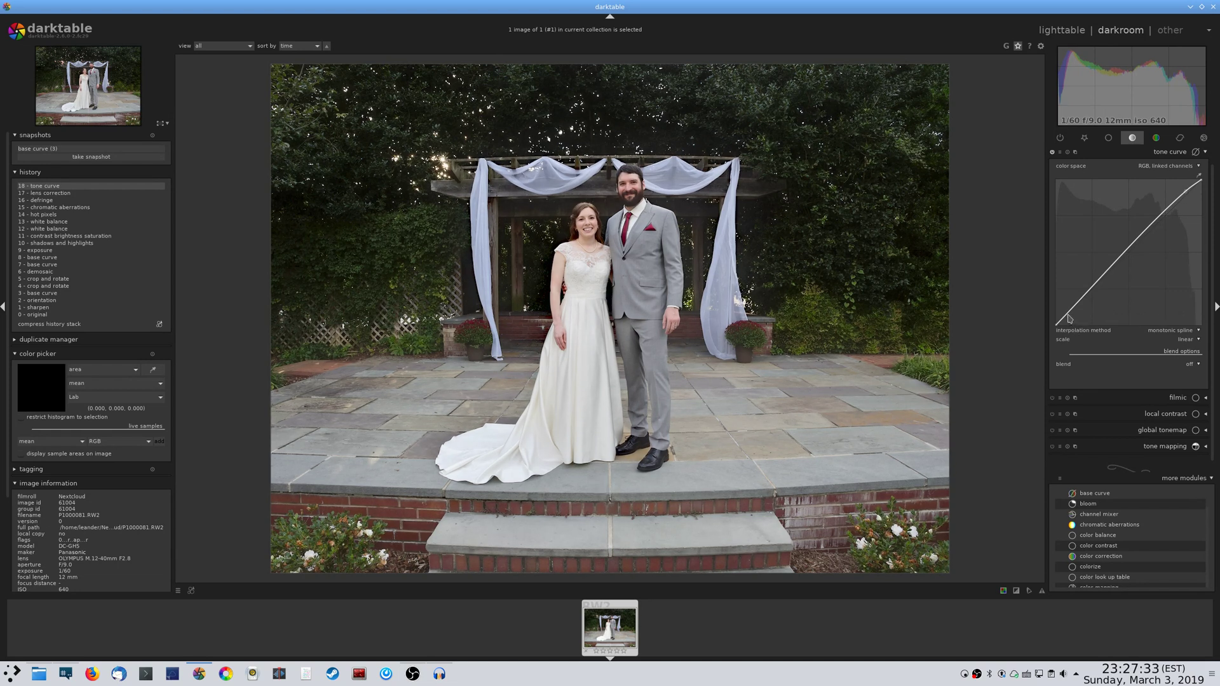
drag(1068, 317, 1071, 320)
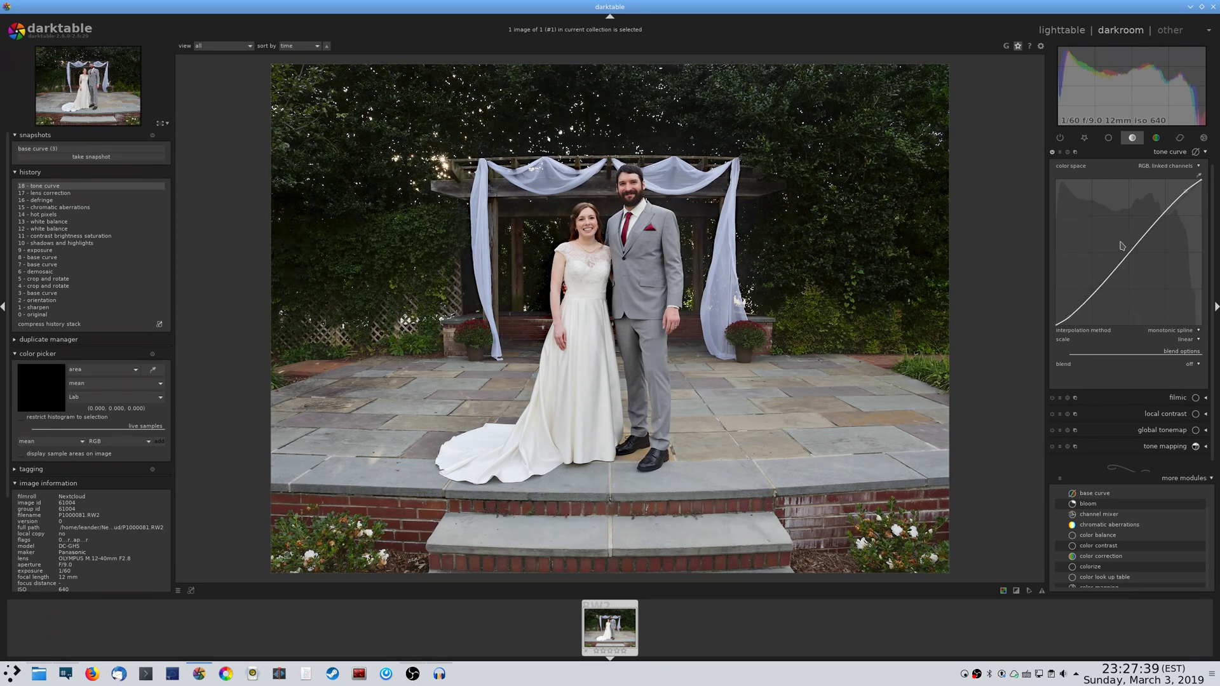
click(1142, 158)
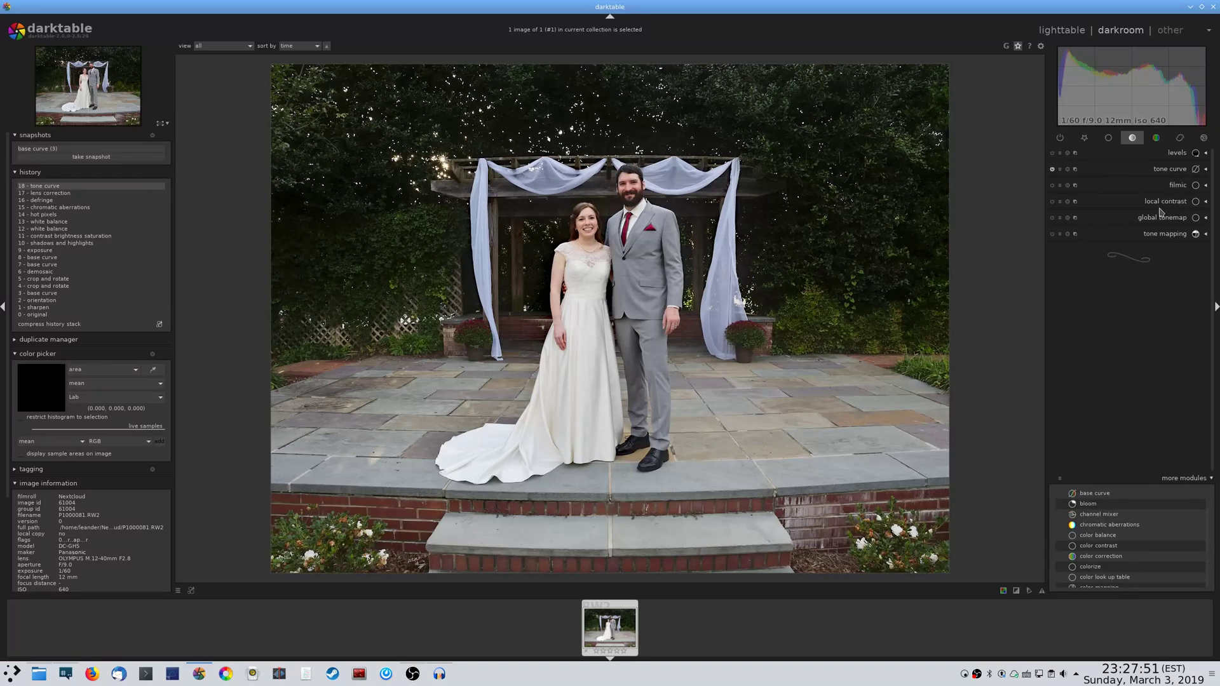
Raise the photo's exposure to 0.54 EV with the clipping indicator on to keep the dress from clipping
click(1109, 141)
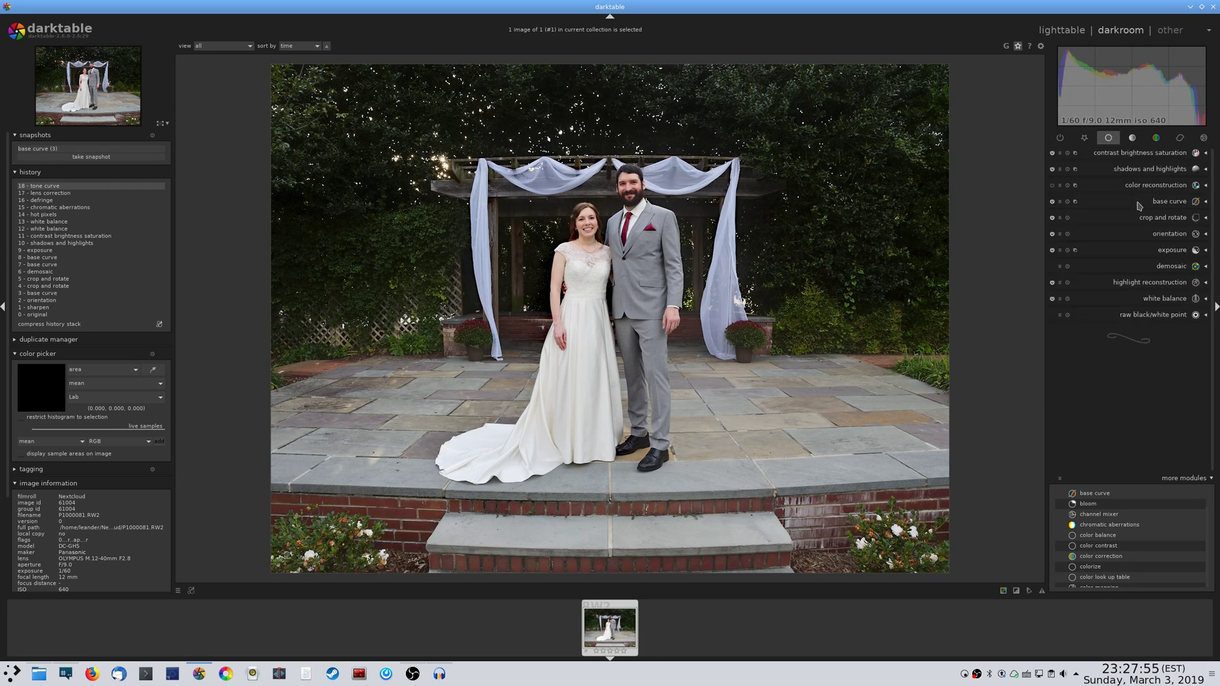
click(1156, 251)
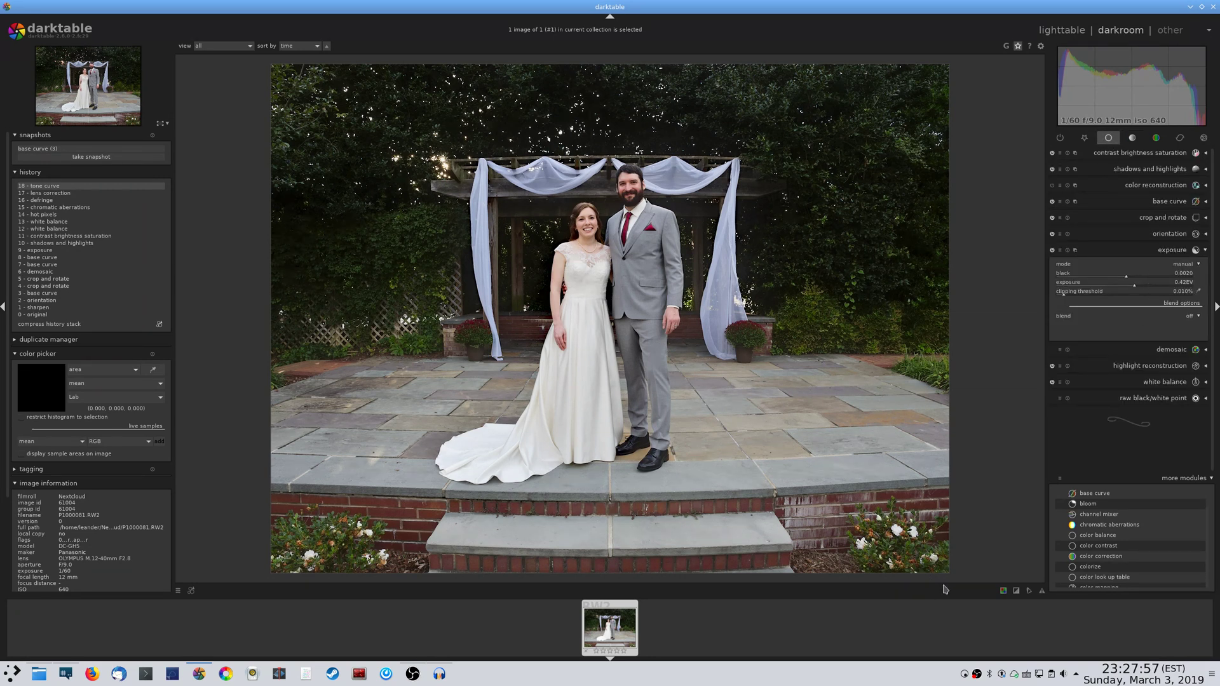
click(1016, 592)
scroll(1146, 287, up, 2)
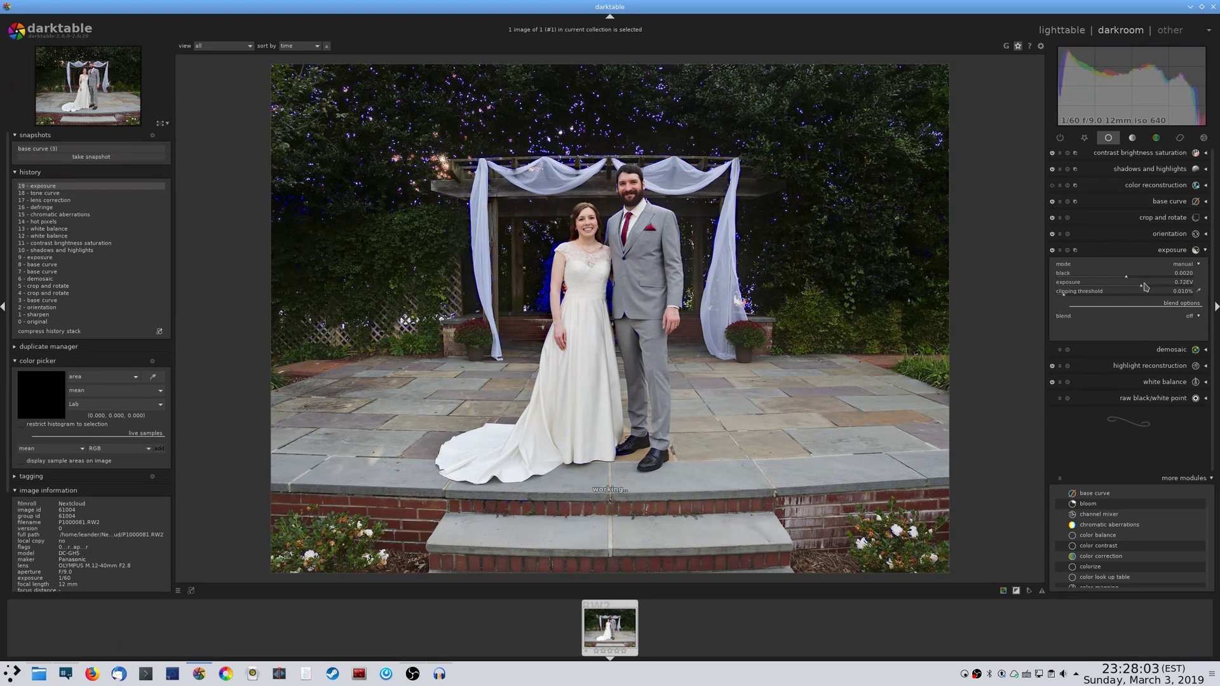
scroll(1146, 287, down, 2)
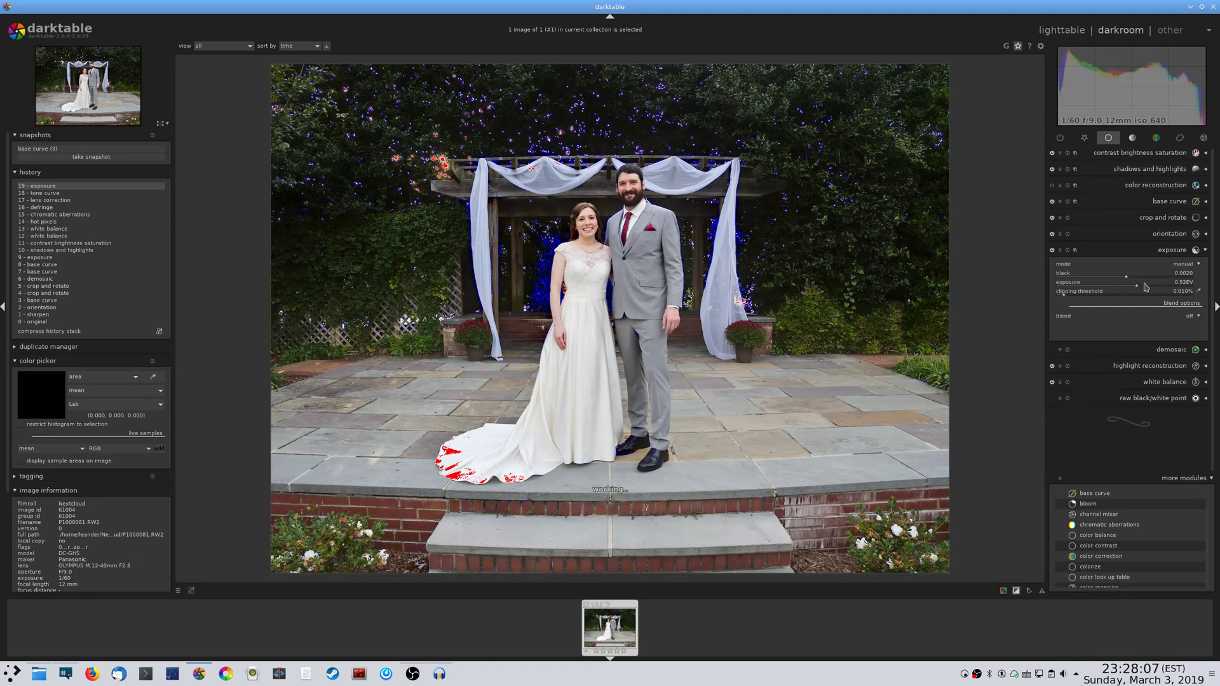
scroll(1146, 287, up, 1)
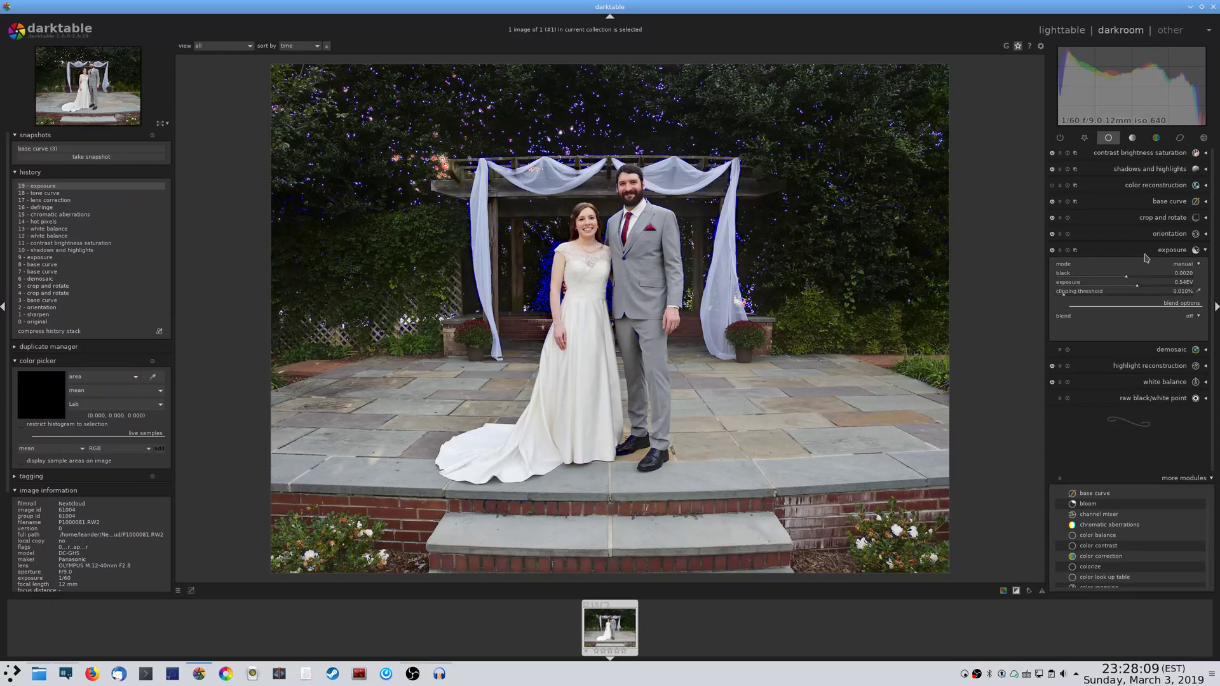
Raise the shadows to slightly above 27 in the shadows and highlights module, and switch off the clipping indicator to inspect the photo
click(1132, 170)
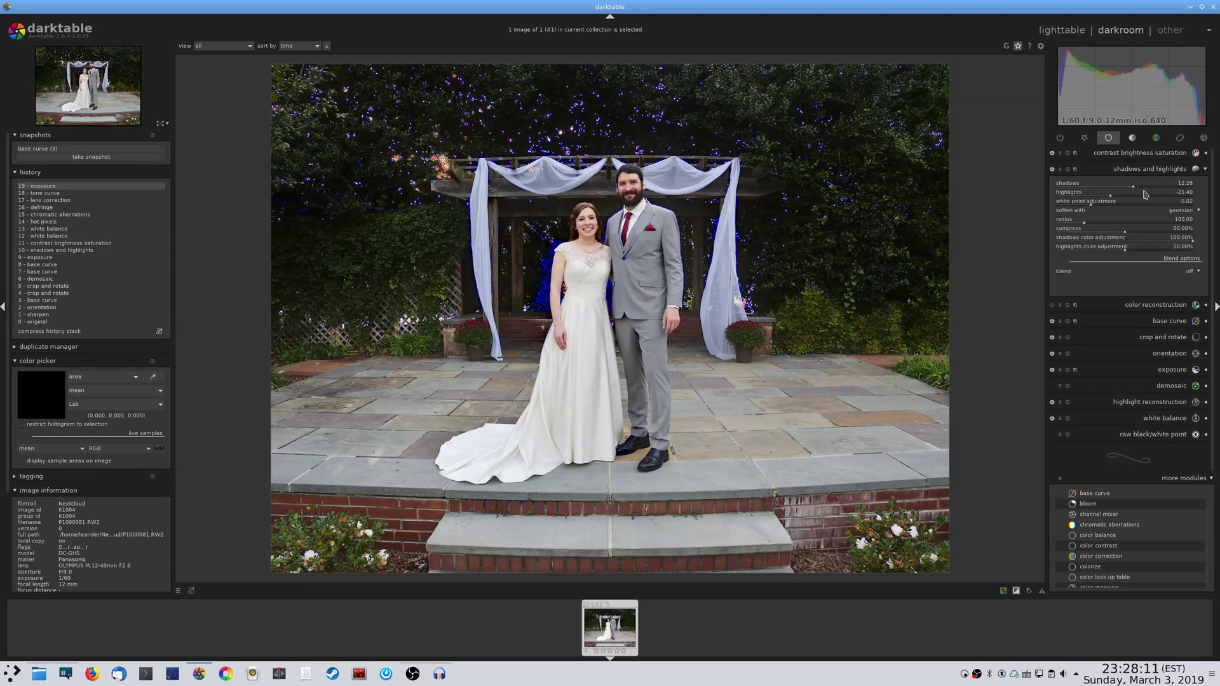
click(1144, 186)
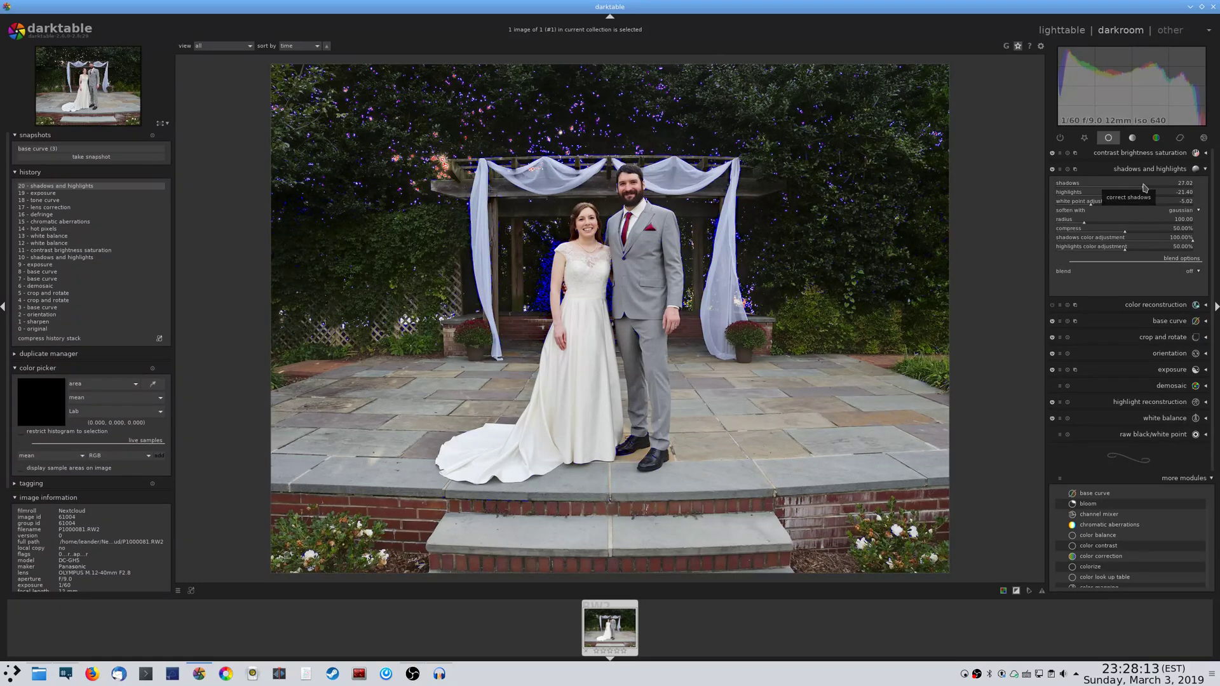
drag(1145, 187, 1149, 187)
click(1143, 169)
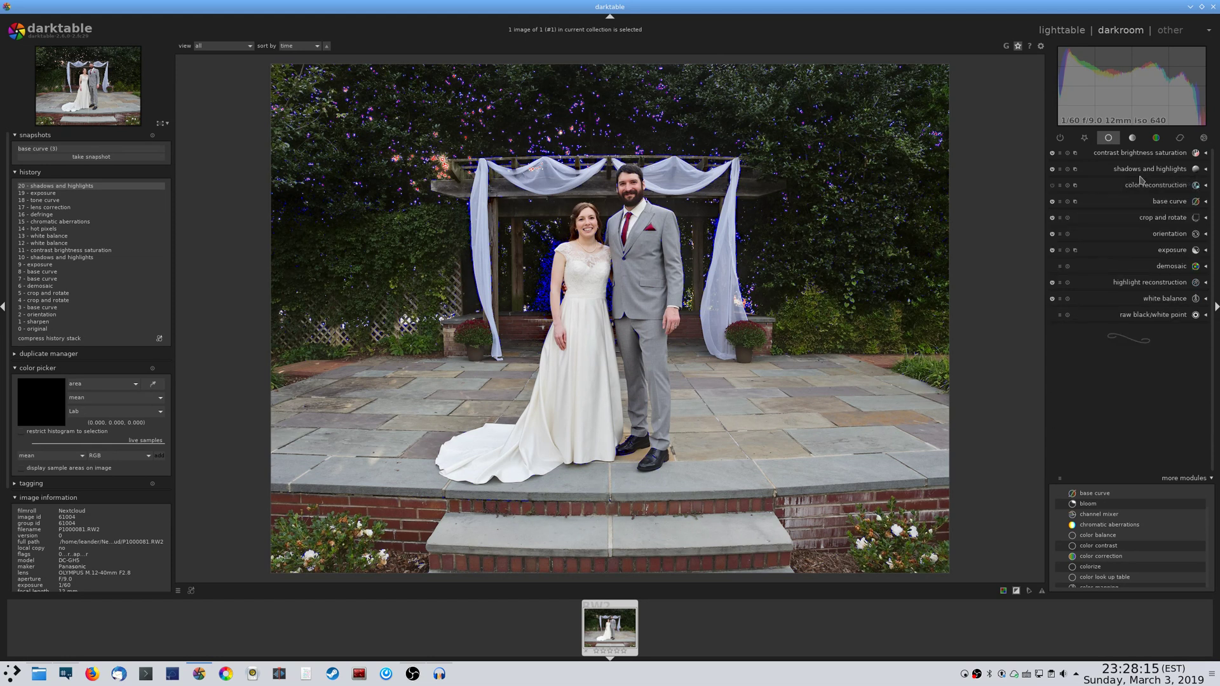
click(1016, 591)
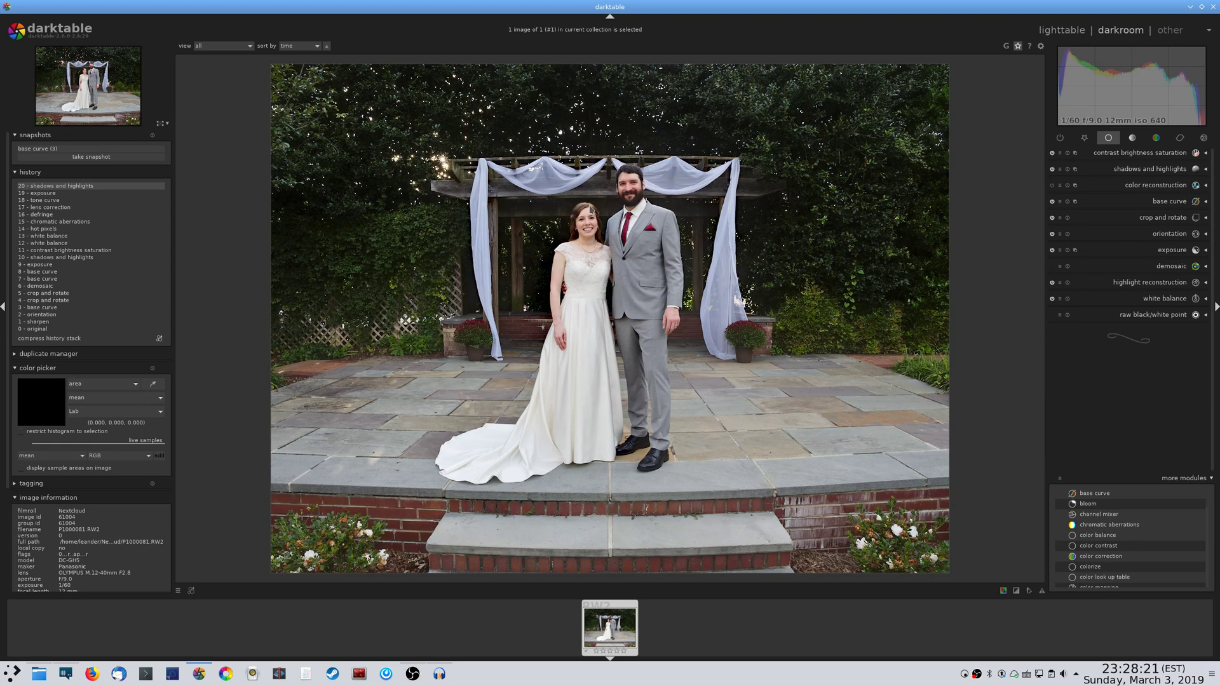
scroll(590, 206, up, 2)
scroll(590, 200, down, 2)
Add vignetting with scale 100%, width/height ratio about 1.235, and brightness and saturation both about -0.375
click(1205, 139)
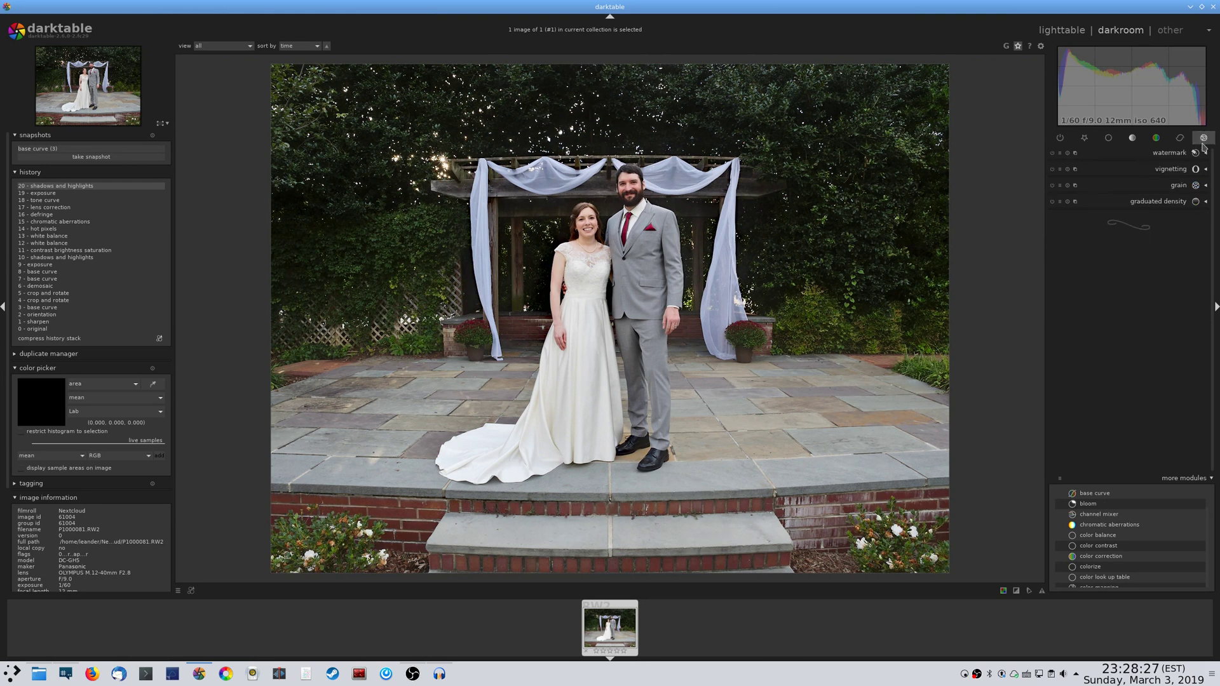
click(1171, 170)
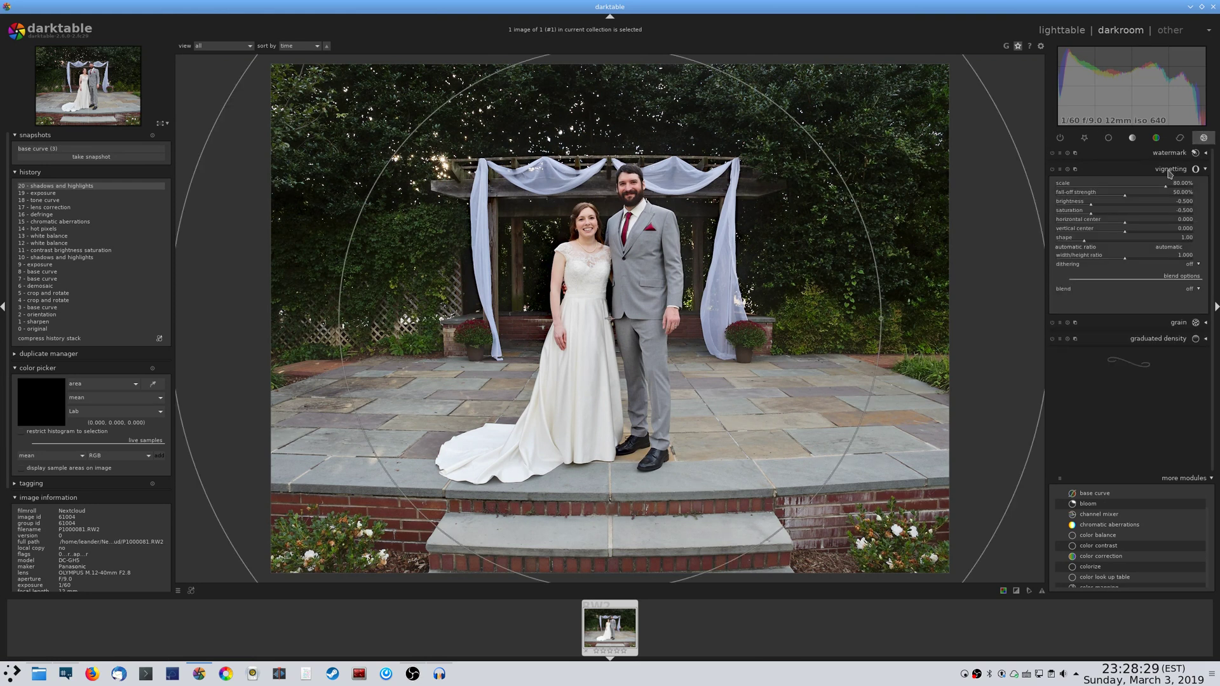
drag(881, 318, 985, 359)
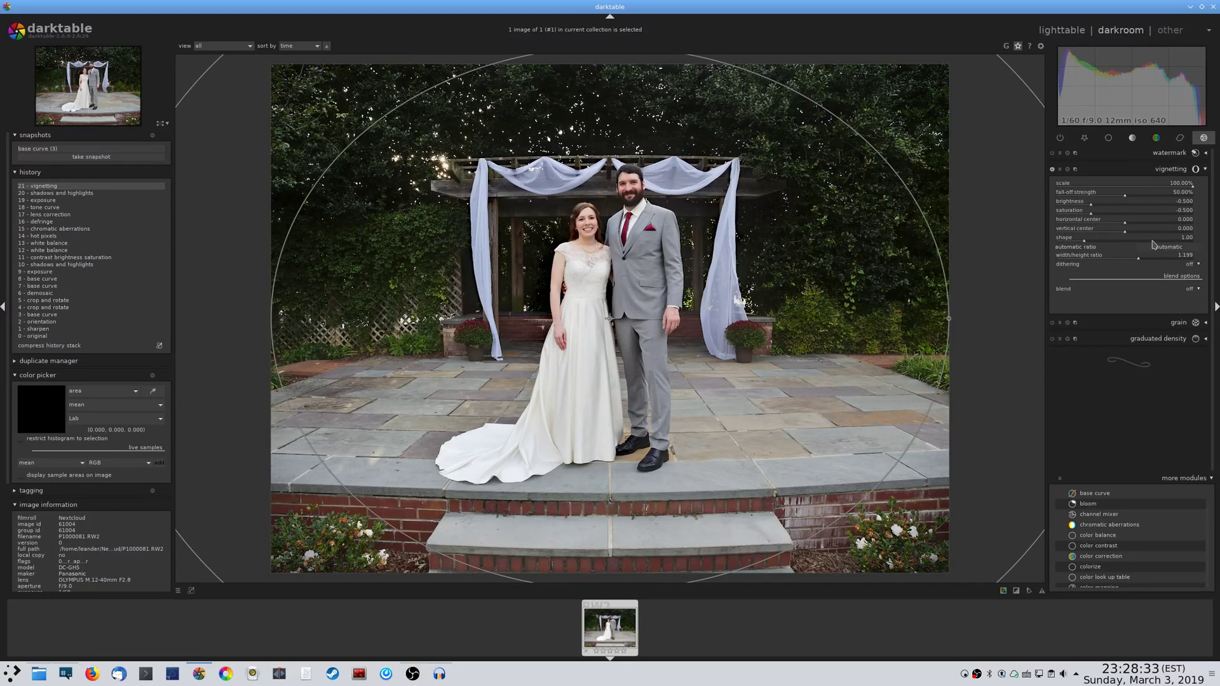
drag(1136, 260, 1142, 259)
click(1100, 203)
click(1099, 211)
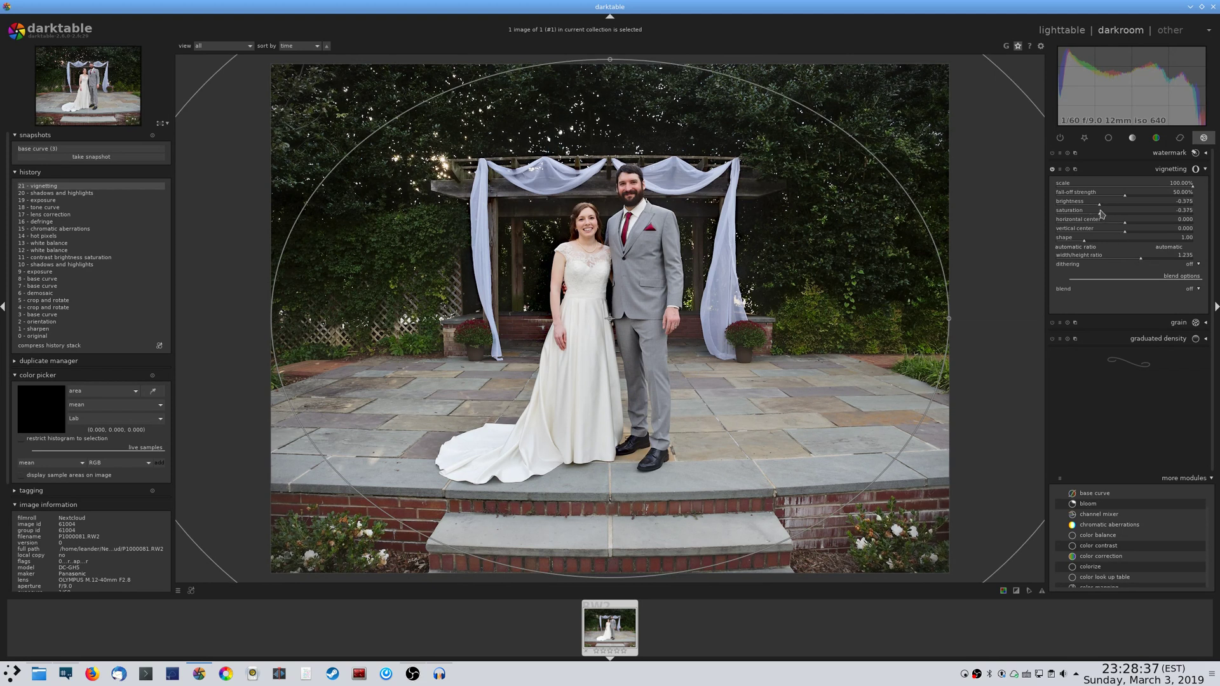
Soften the vignette with fall-off strength 68.07%, brightness -0.207 and saturation -0.235, and compare the photo with and without it
drag(1163, 192, 1149, 201)
click(1150, 193)
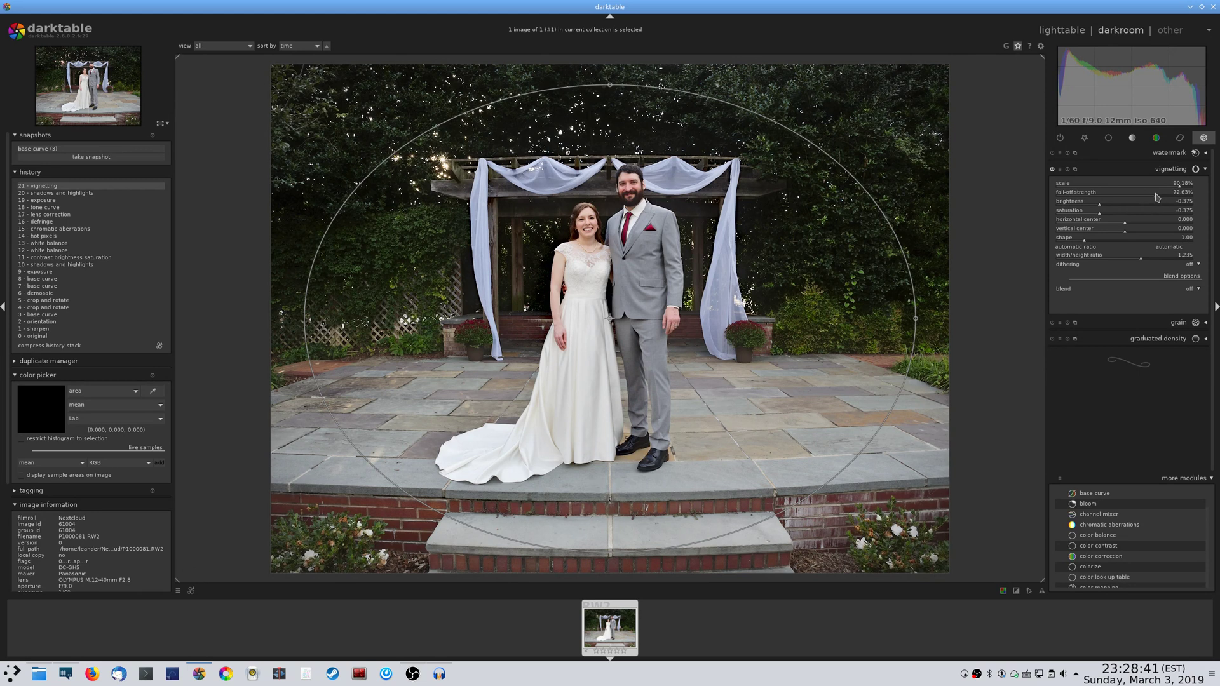
click(1111, 202)
click(1109, 211)
click(1053, 170)
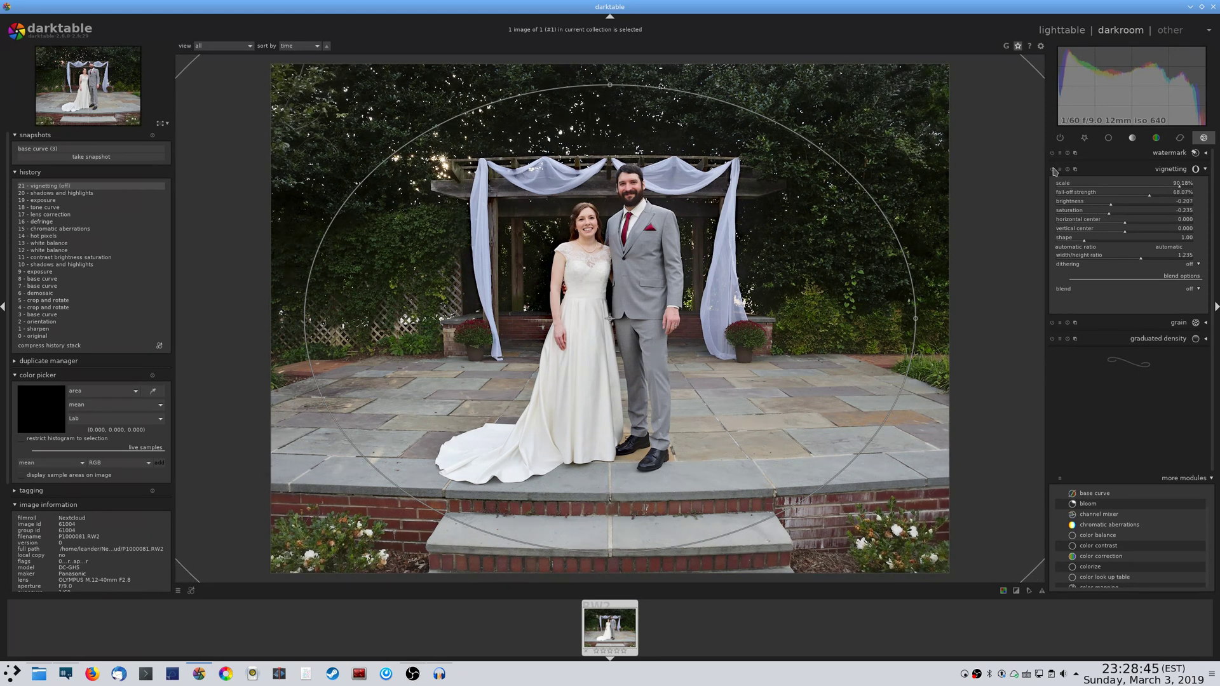
click(1053, 169)
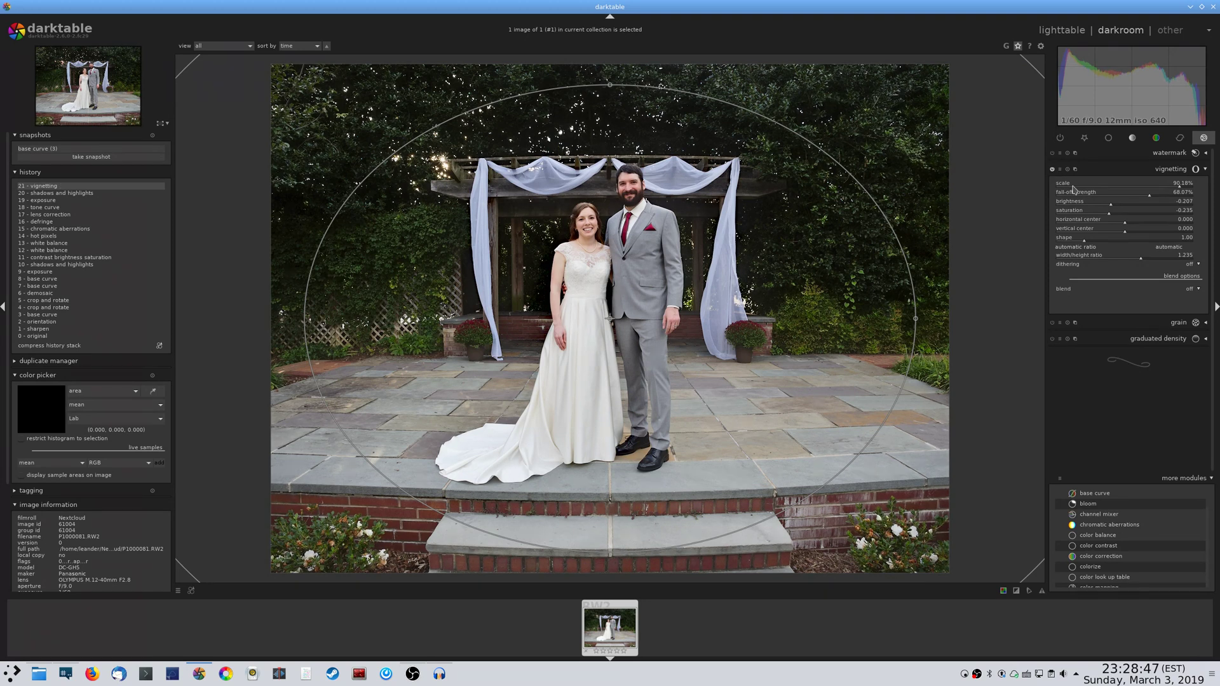
Reduce the vignette's scale to 81.05% and its width/height ratio to 0.940, and collapse the module
scroll(1164, 188, down, 5)
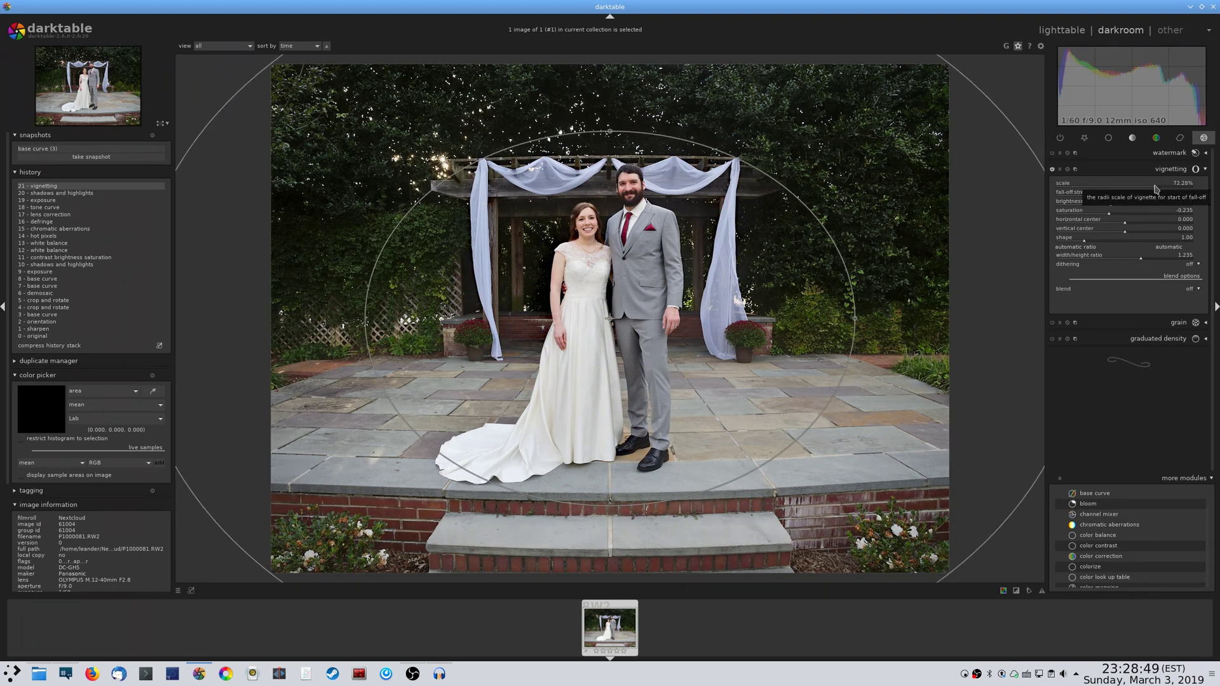
drag(1162, 188, 1169, 187)
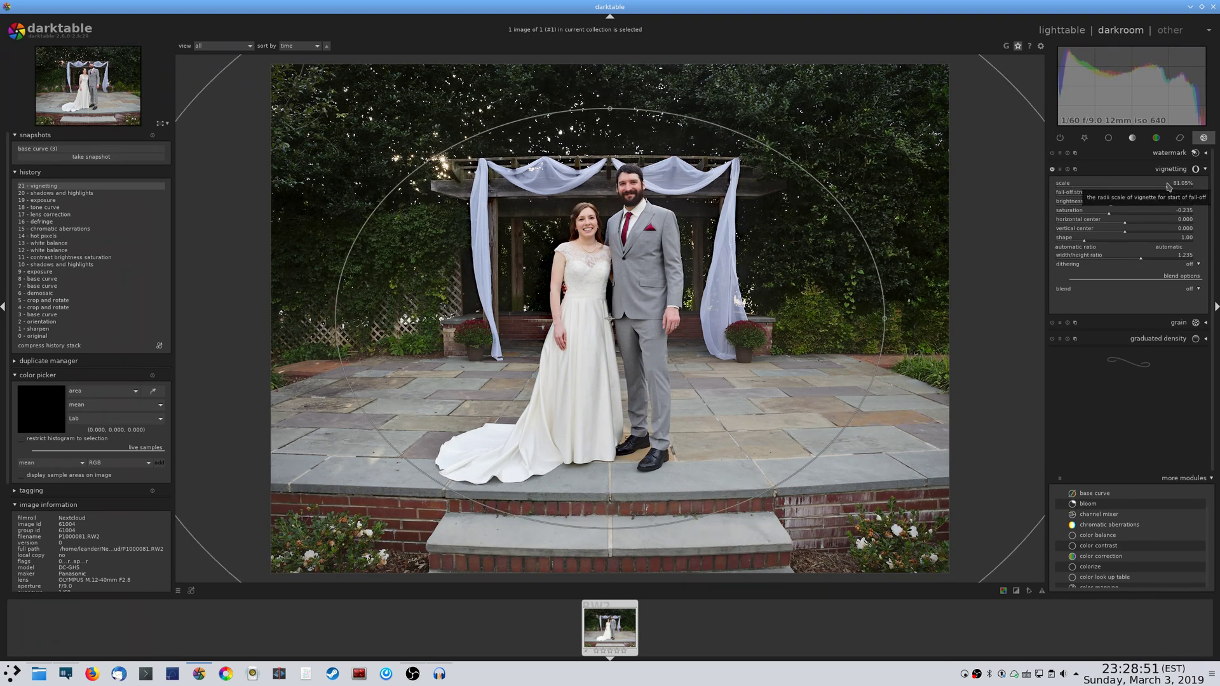
drag(1133, 262, 1114, 256)
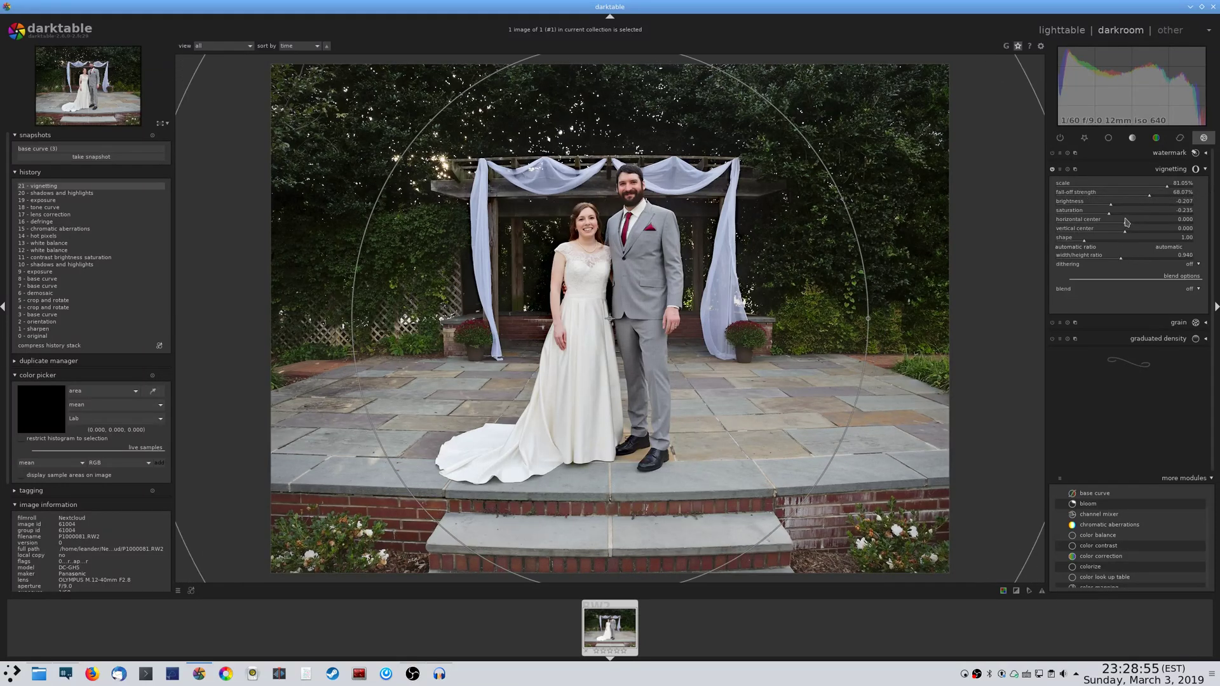
click(1123, 170)
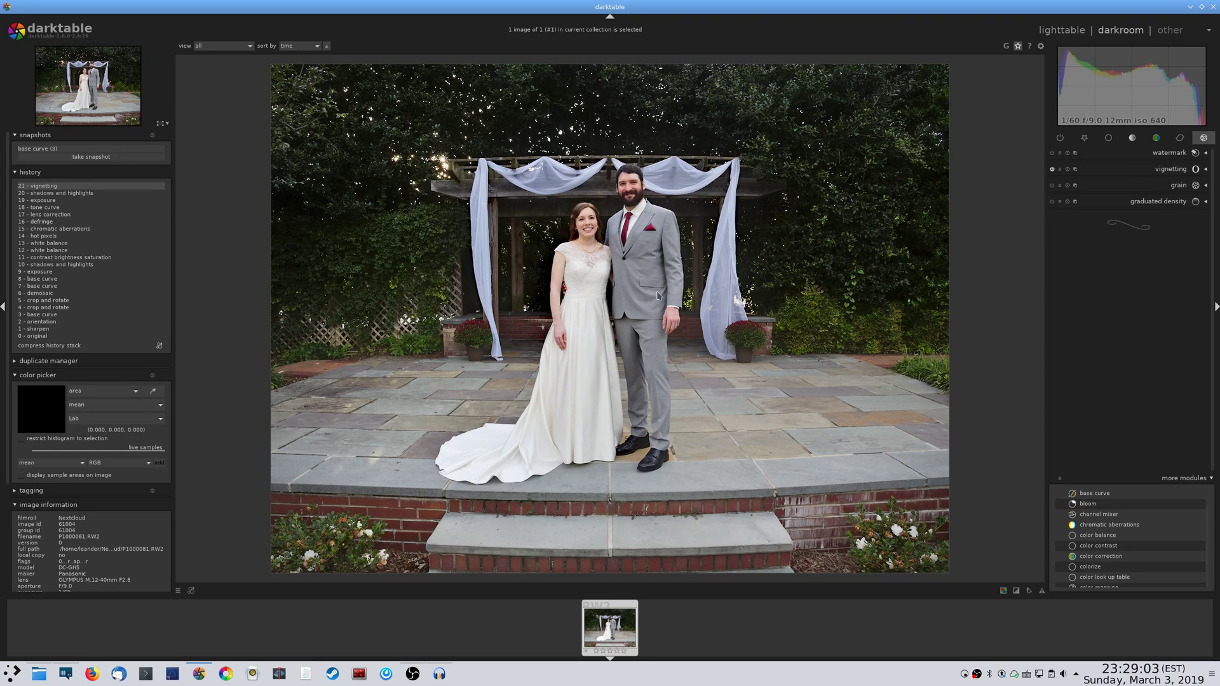
Raise the tone curve's upper highlights point to about 92.9 at input 88.9, and inspect the couple up close
click(1126, 140)
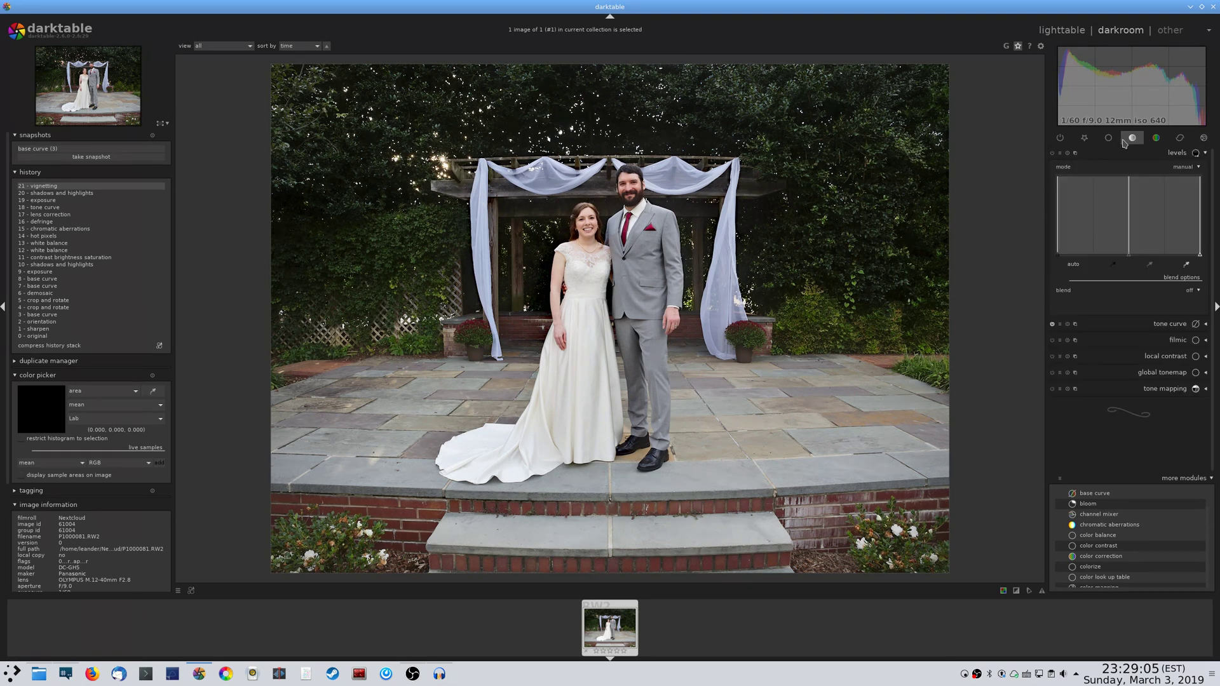
click(1150, 156)
click(1162, 170)
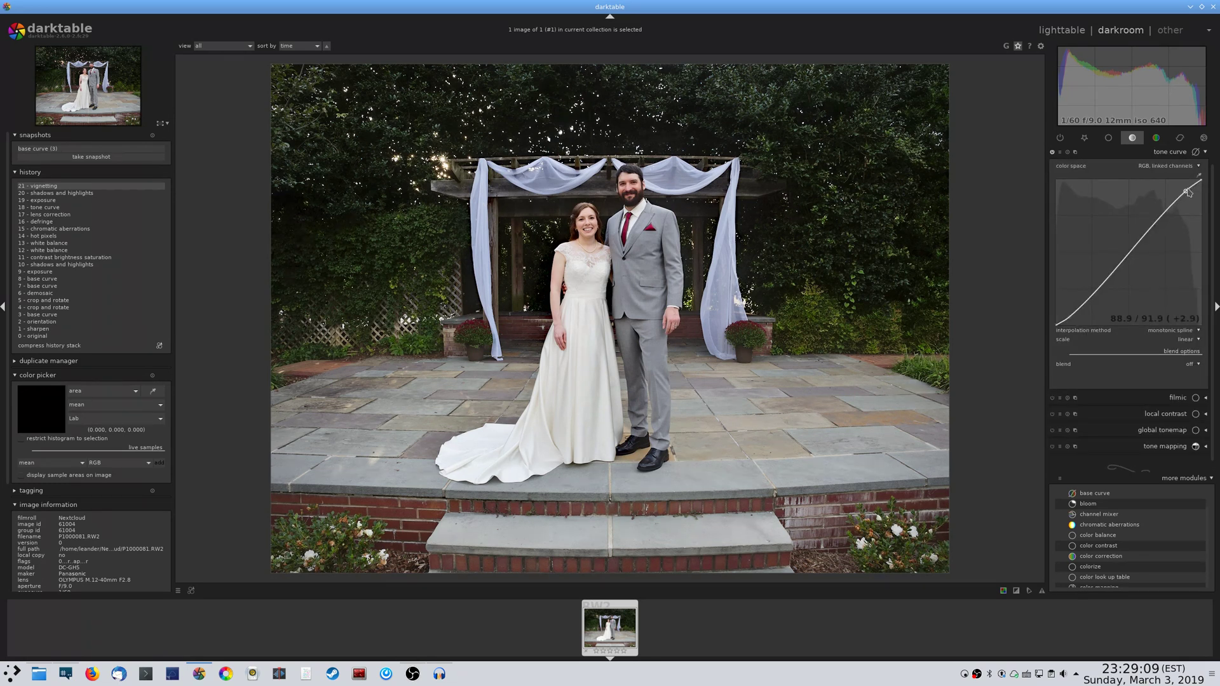
scroll(1187, 192, up, 2)
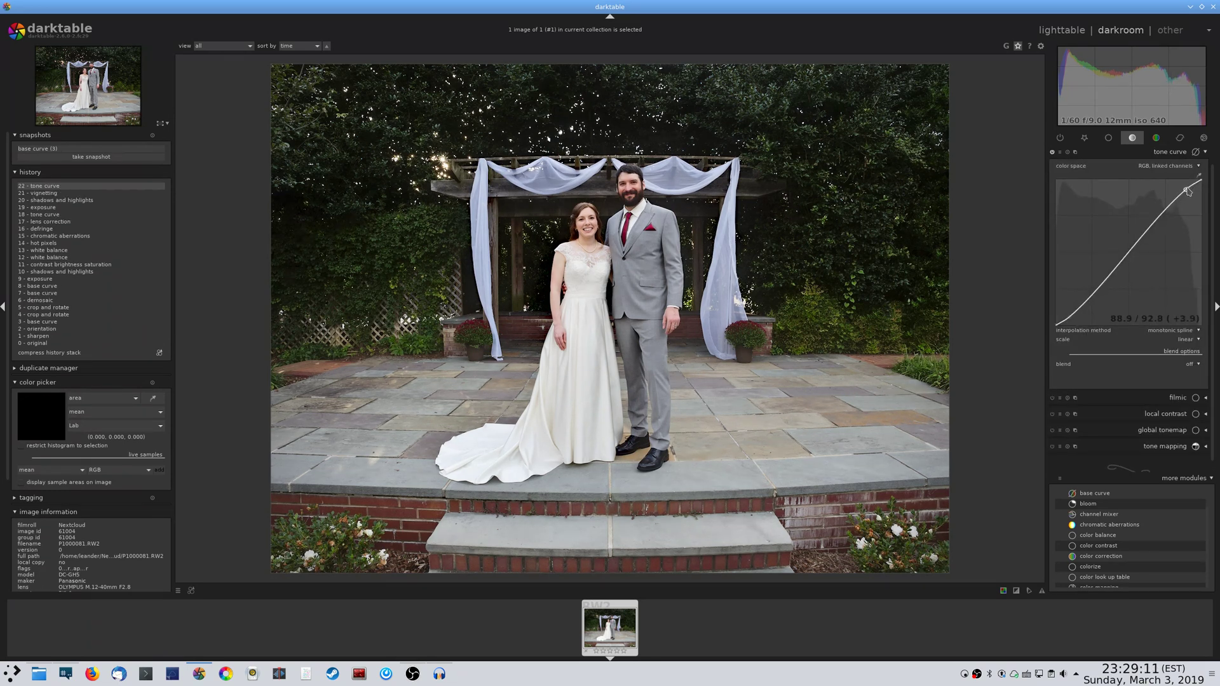
click(1168, 153)
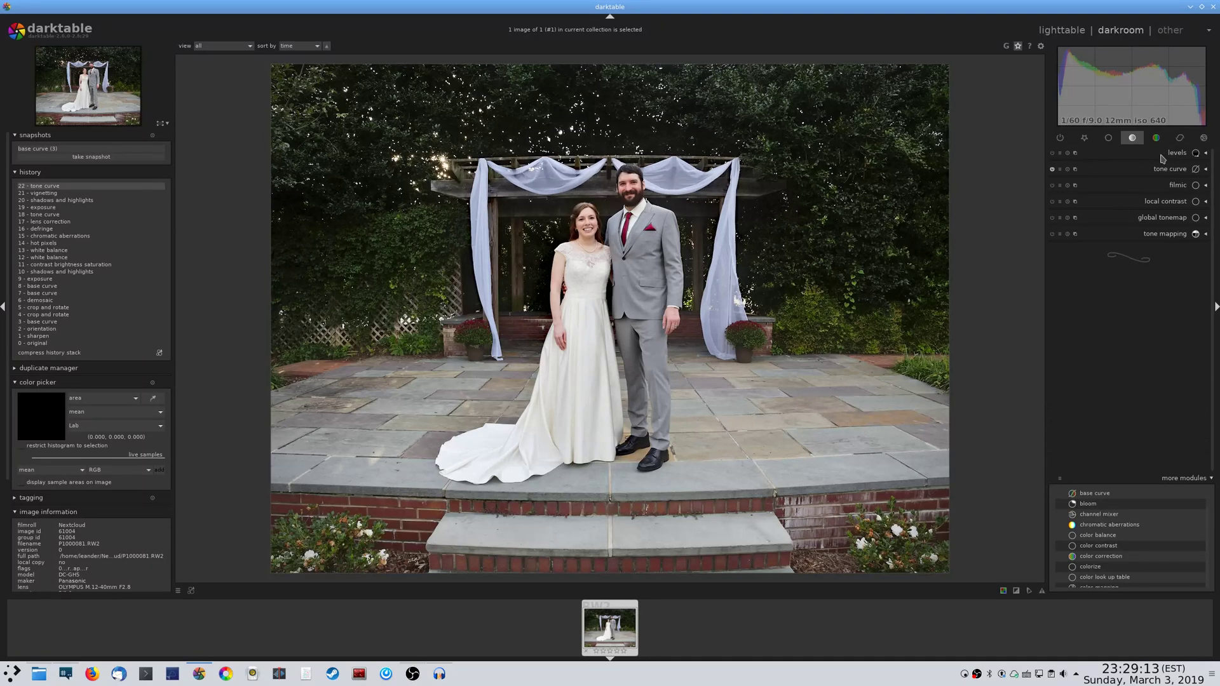
scroll(552, 231, up, 5)
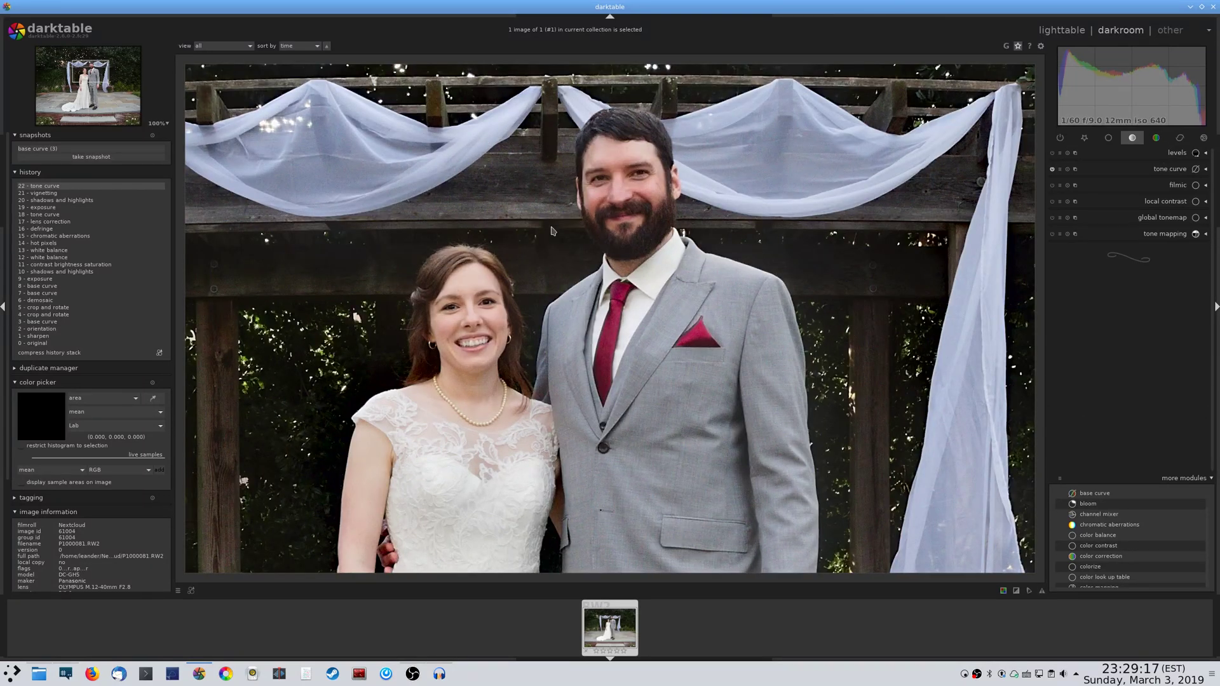
middle_click(552, 231)
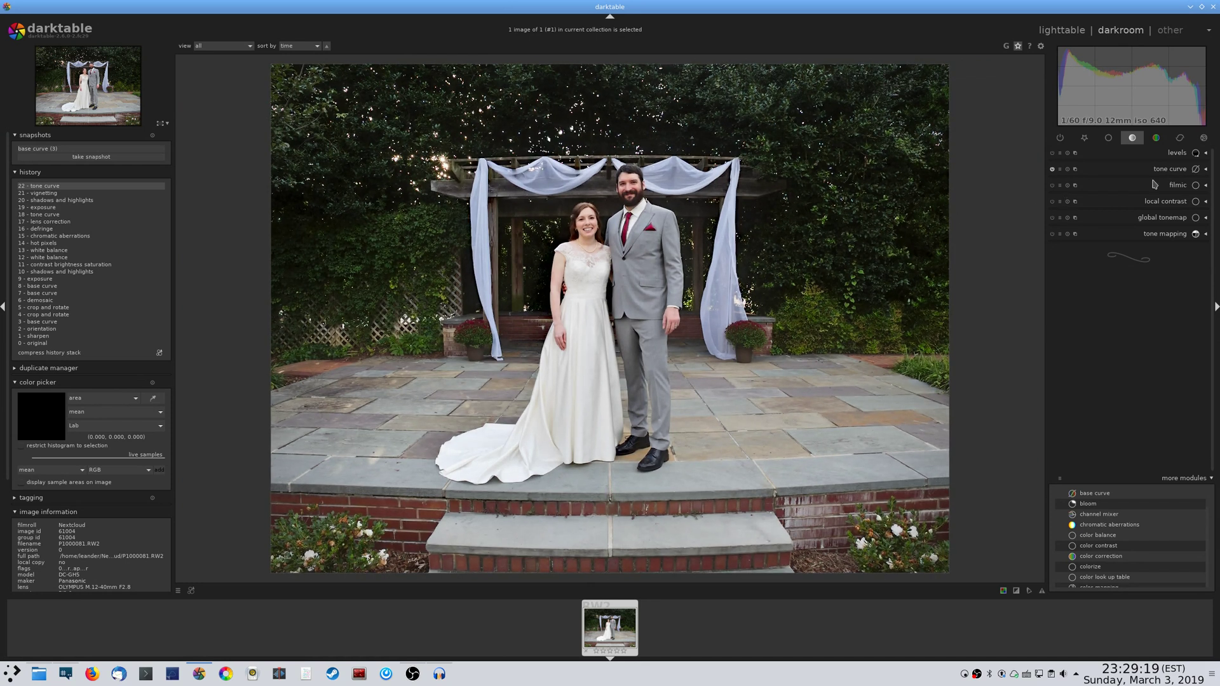
Enable profiled denoising and set its mode to wavelets
click(1180, 141)
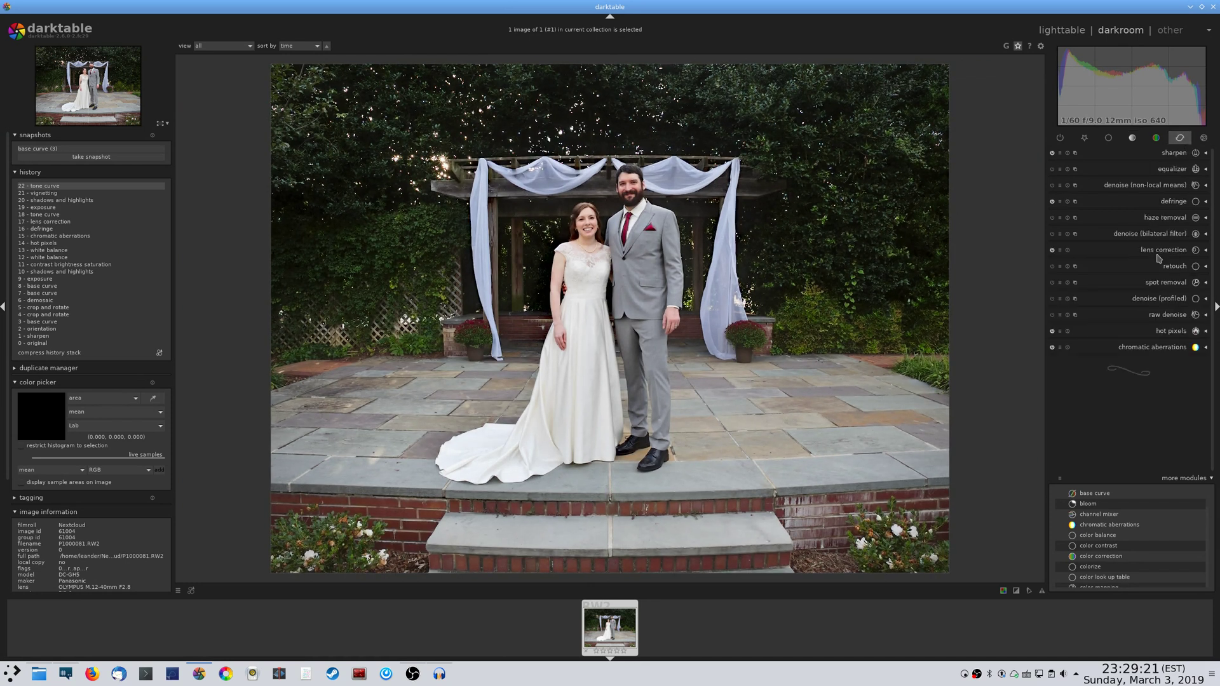
click(1131, 297)
click(1052, 295)
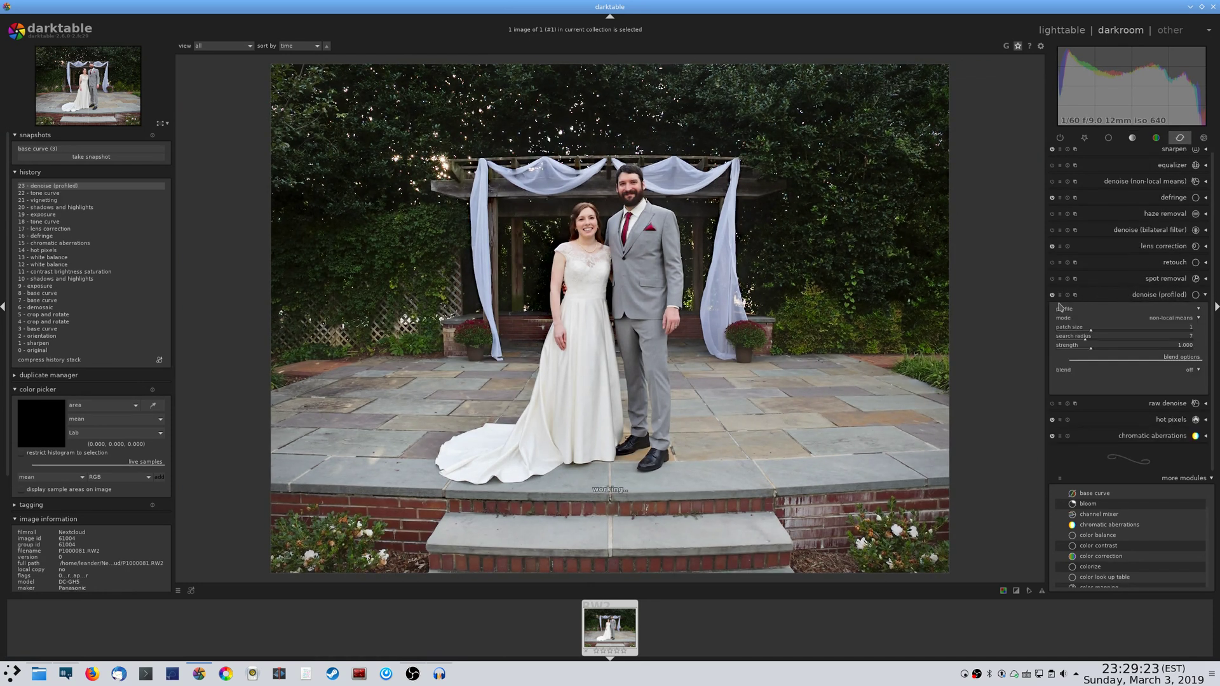
click(1170, 318)
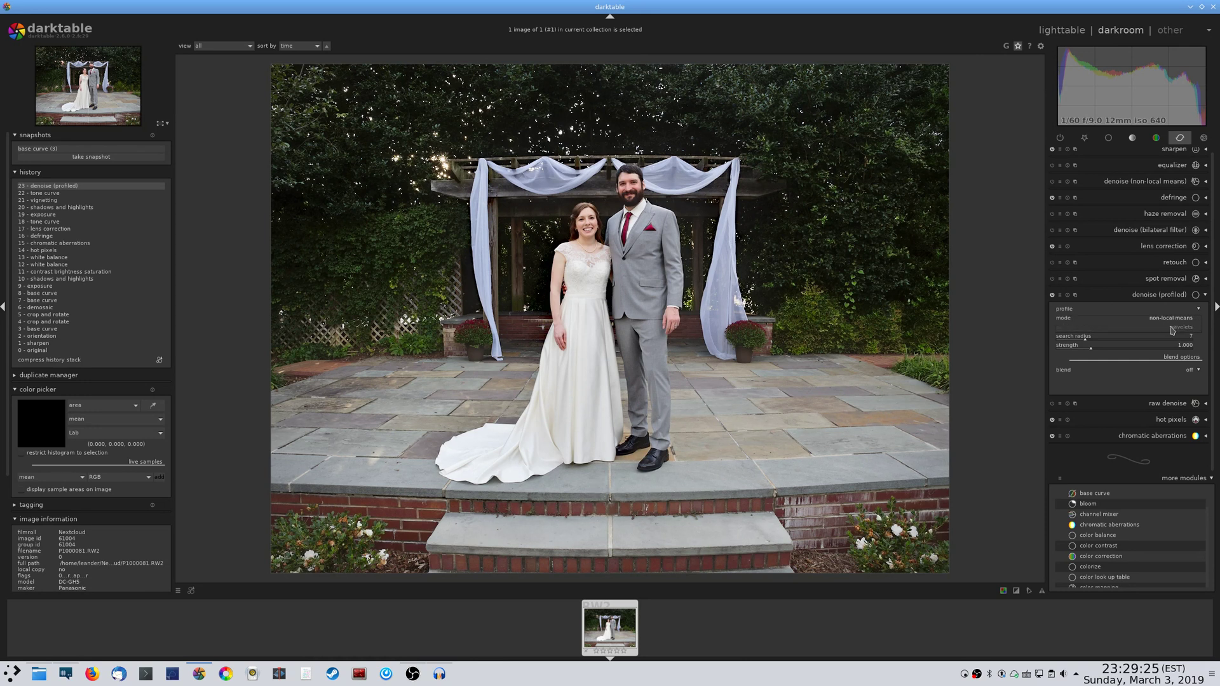
click(1173, 327)
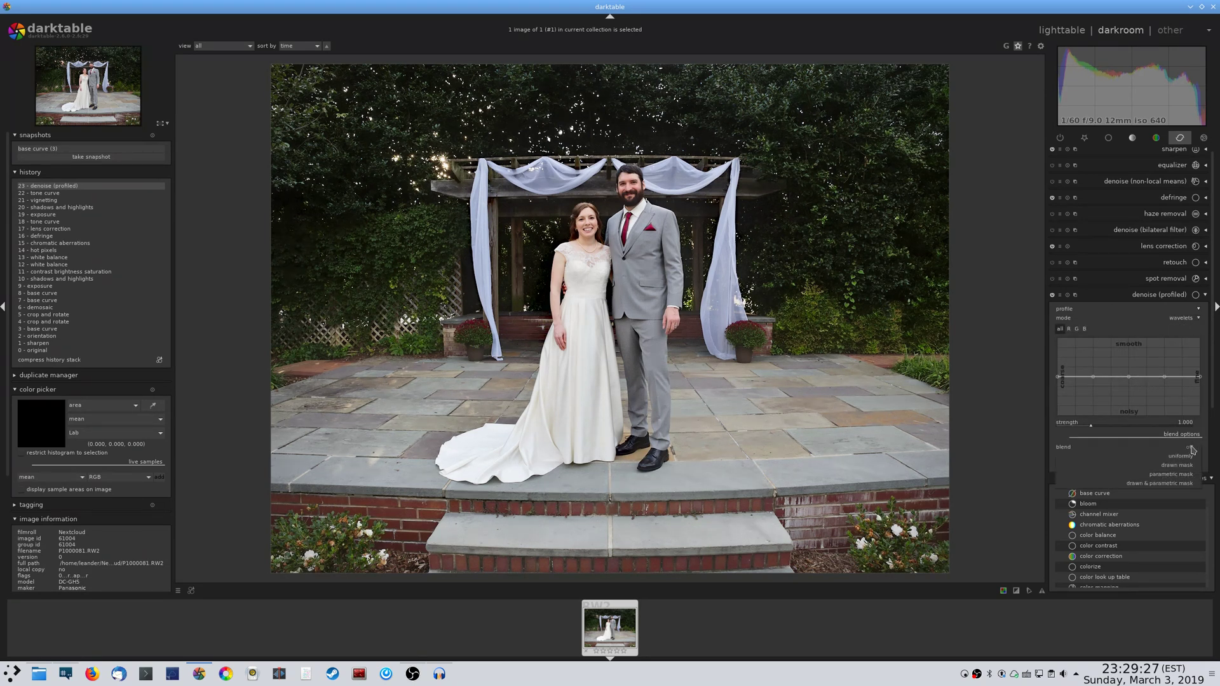
Blend the profiled denoising uniformly in HSV color mode, and inspect the result on the couple
click(1191, 448)
click(1181, 456)
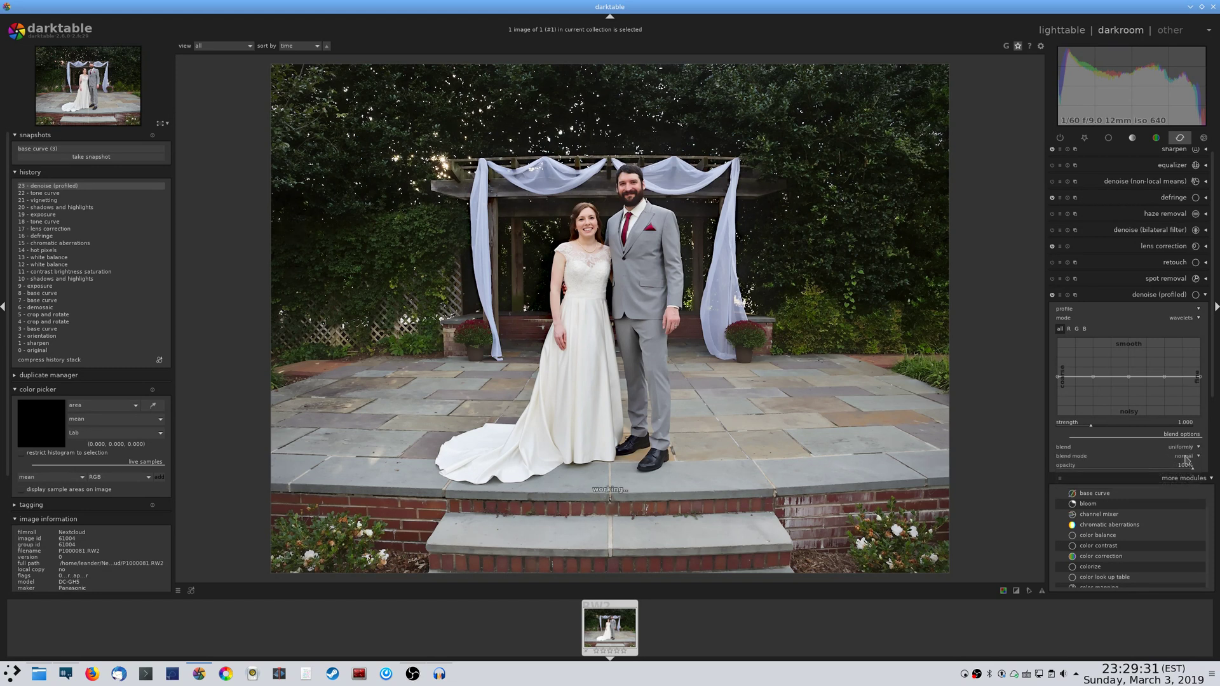
click(1184, 456)
scroll(1197, 567, down, 3)
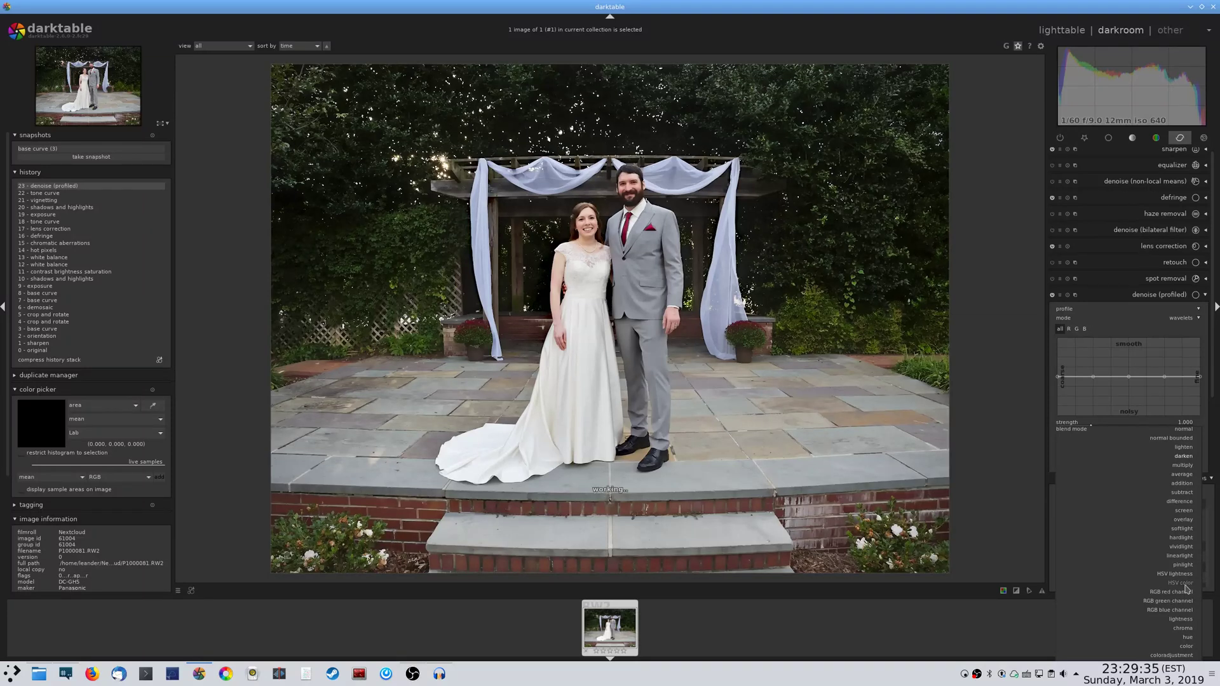
click(1180, 583)
scroll(666, 202, up, 3)
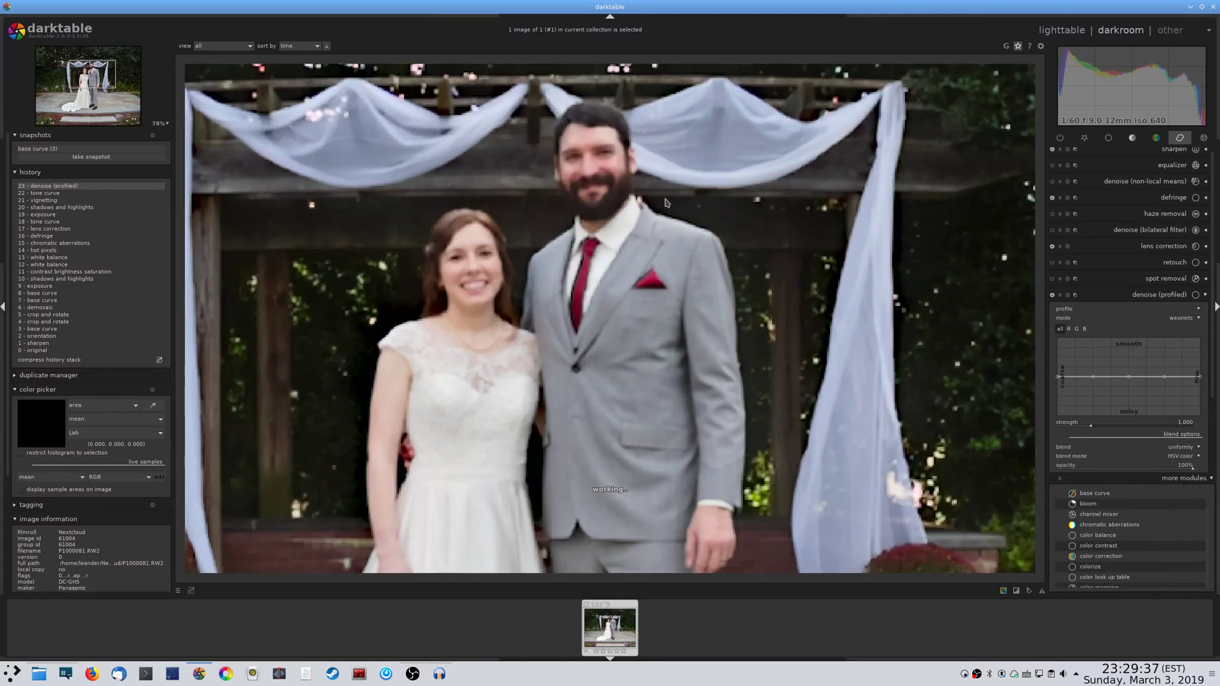
scroll(667, 203, down, 3)
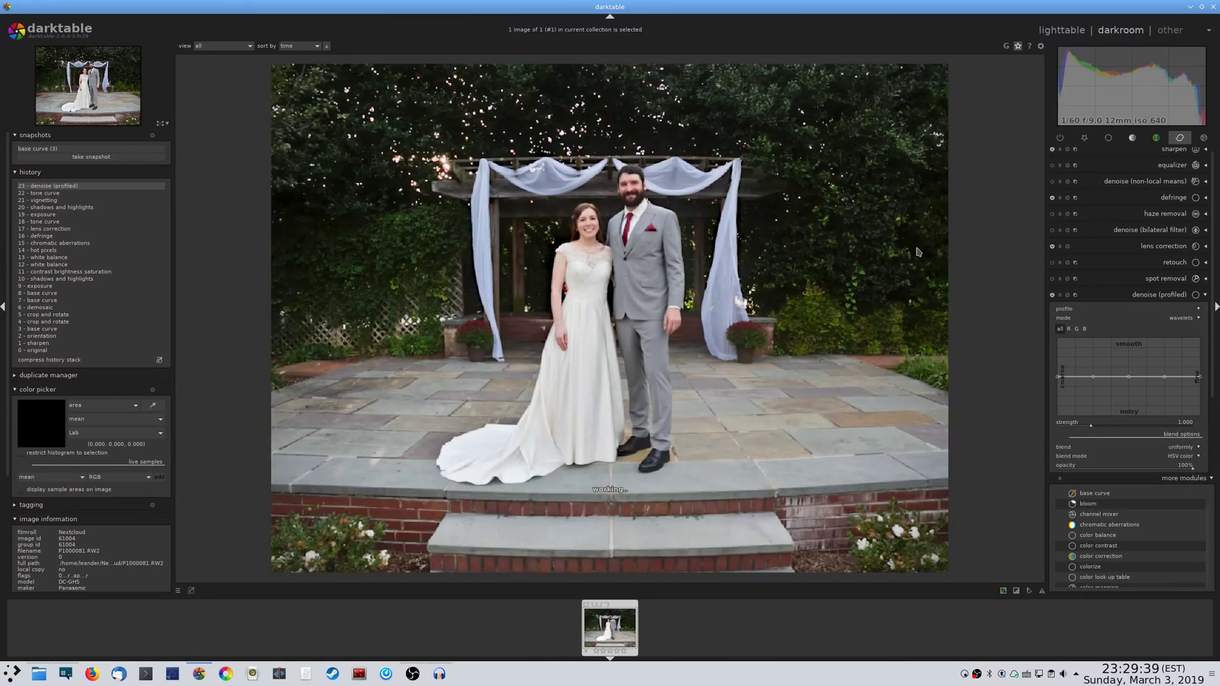
Duplicate the profiled denoise instance, set the copy's blend mode to HSV lightness, and inspect the couple up close
right_click(1081, 297)
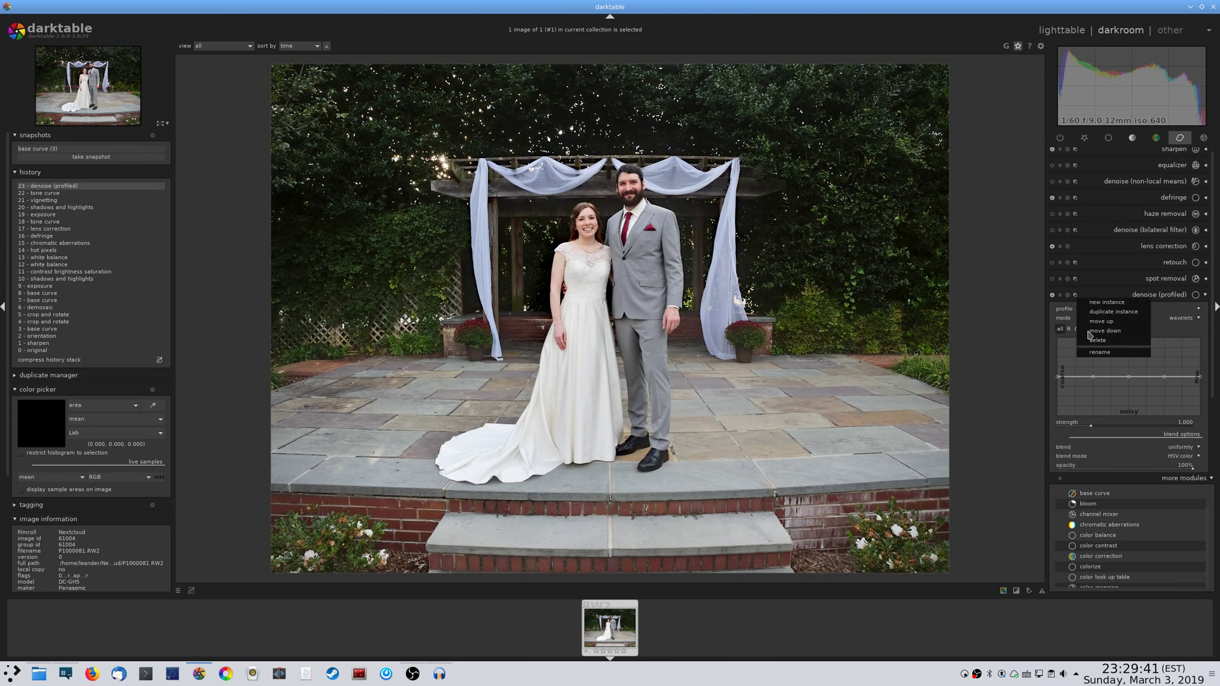
click(1096, 313)
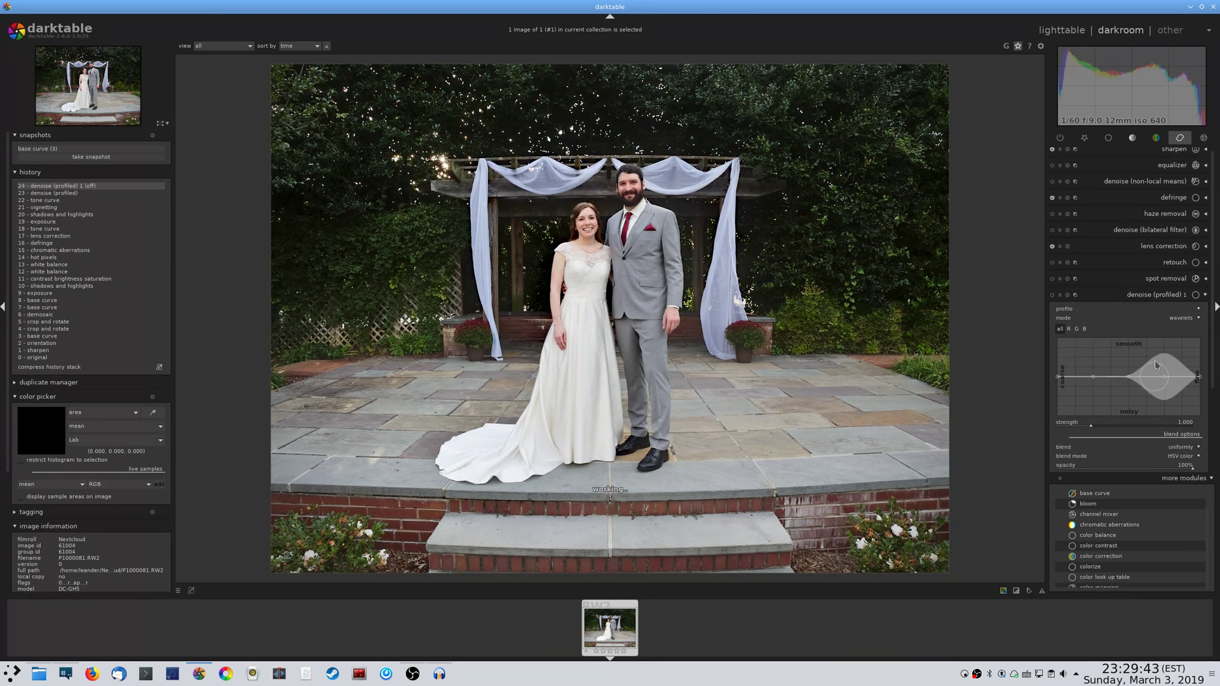
click(1186, 458)
click(1176, 447)
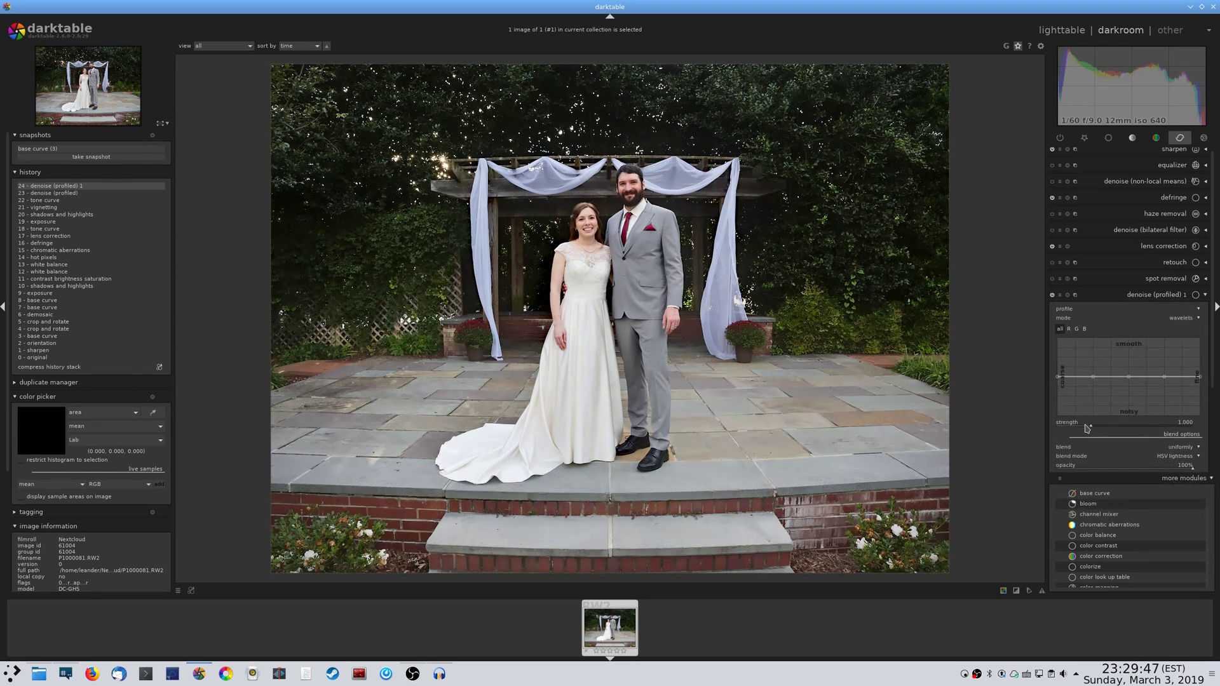
scroll(731, 240, up, 3)
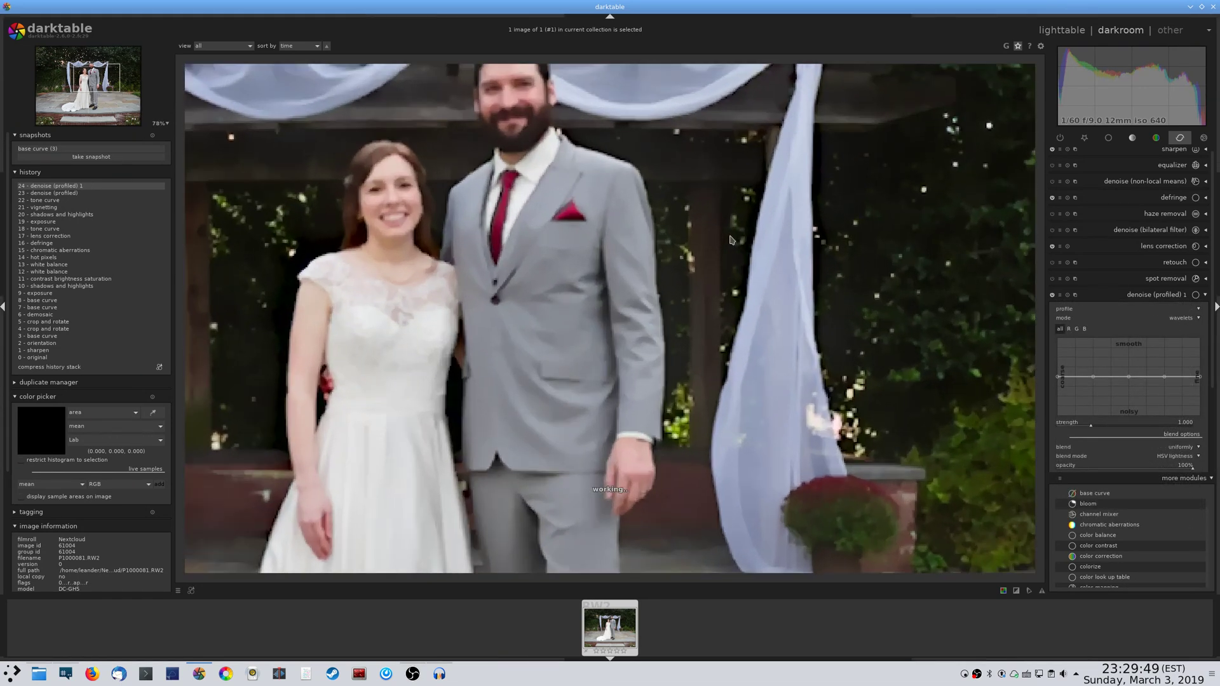
scroll(640, 183, down, 3)
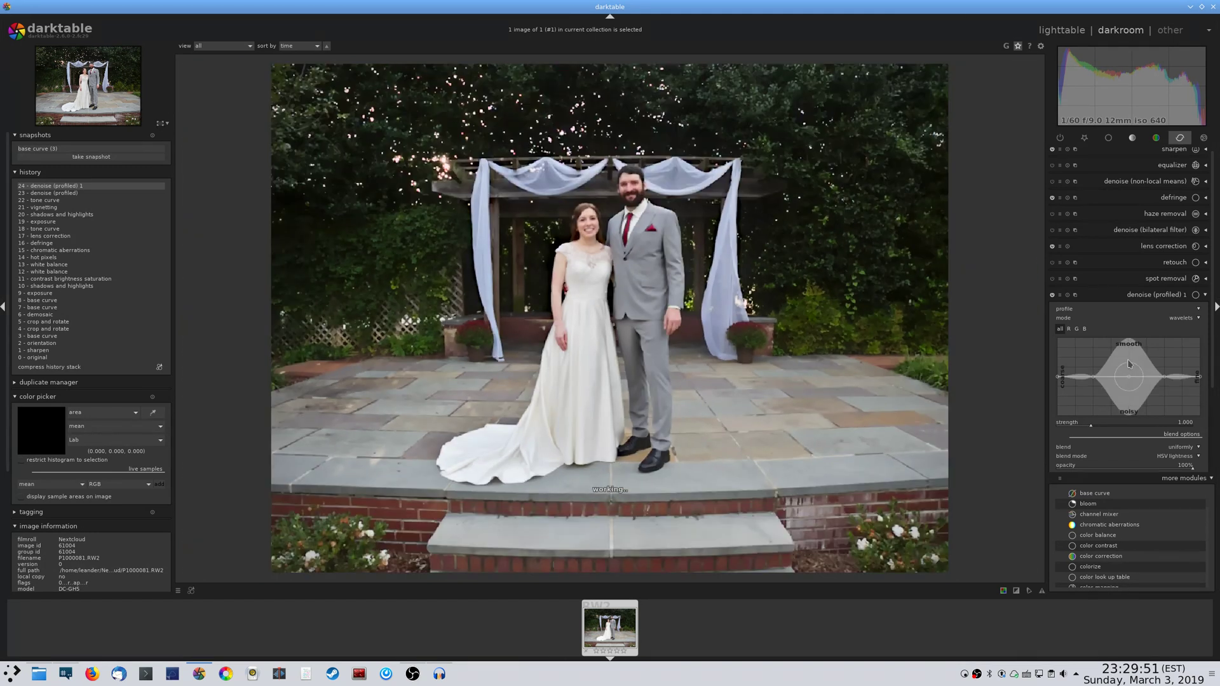
Lower the duplicate denoise instance's strength to 0.091 and its blend opacity to 46%, judging the effect on the couple up close
click(1069, 427)
drag(1066, 429, 1062, 428)
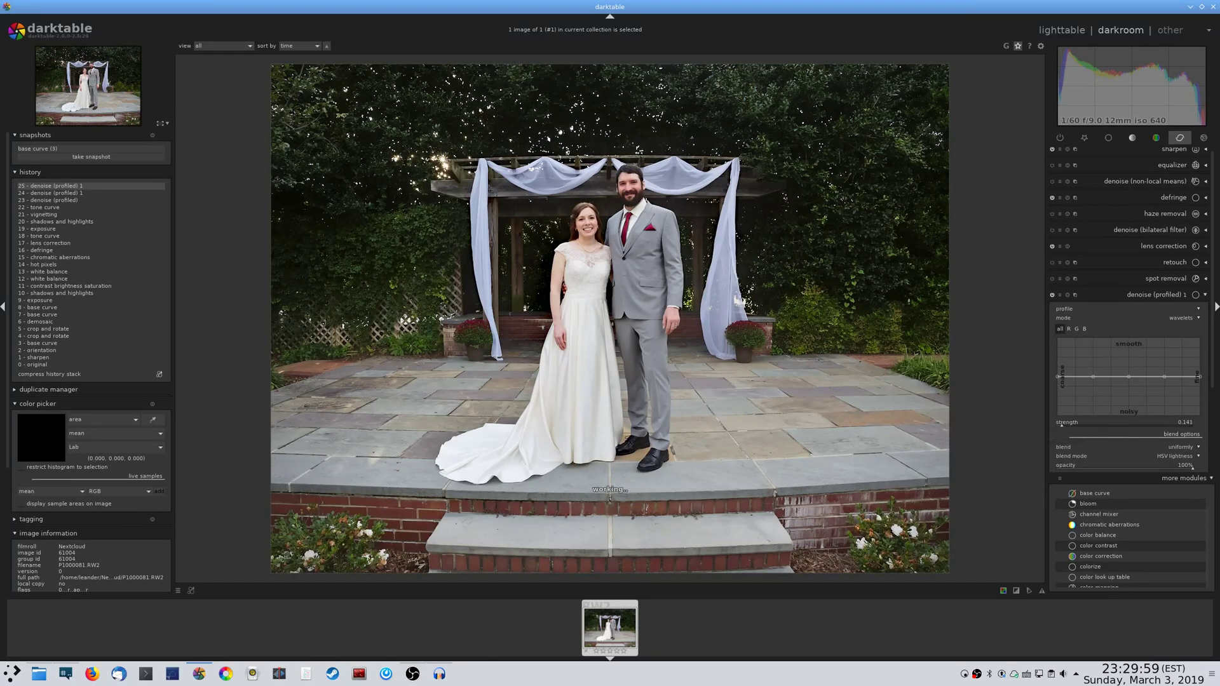
scroll(1214, 363, down, 3)
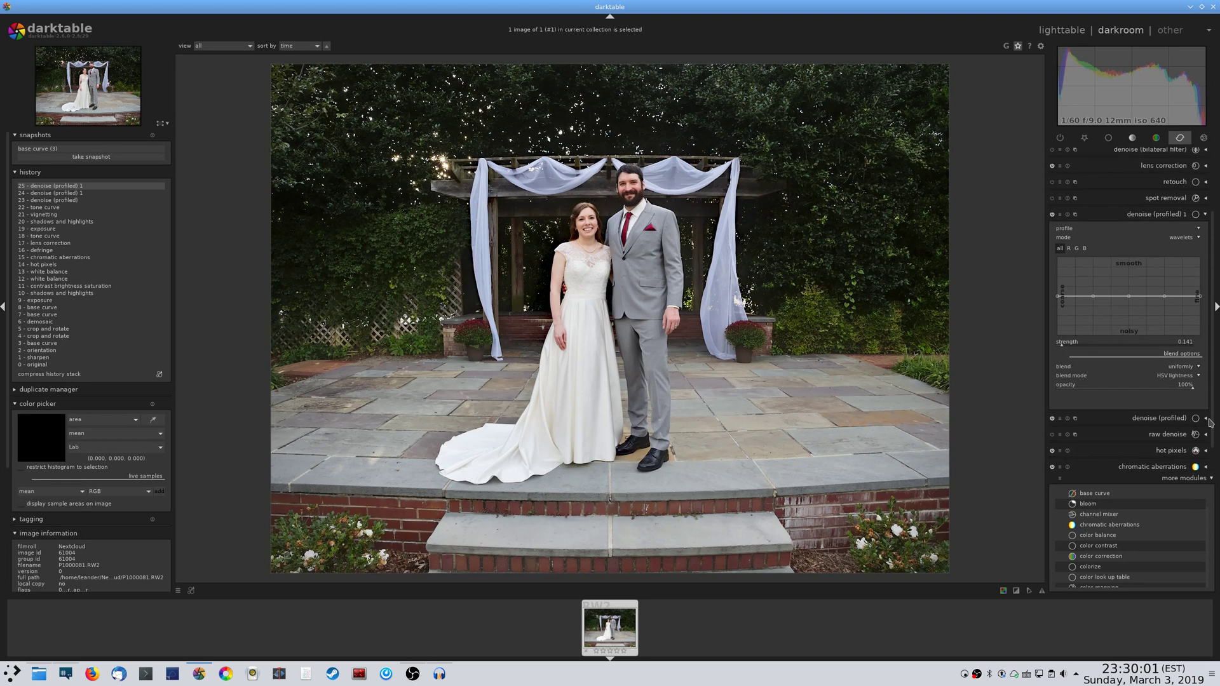
click(1152, 391)
scroll(1152, 391, up, 3)
scroll(824, 240, up, 3)
scroll(846, 252, down, 3)
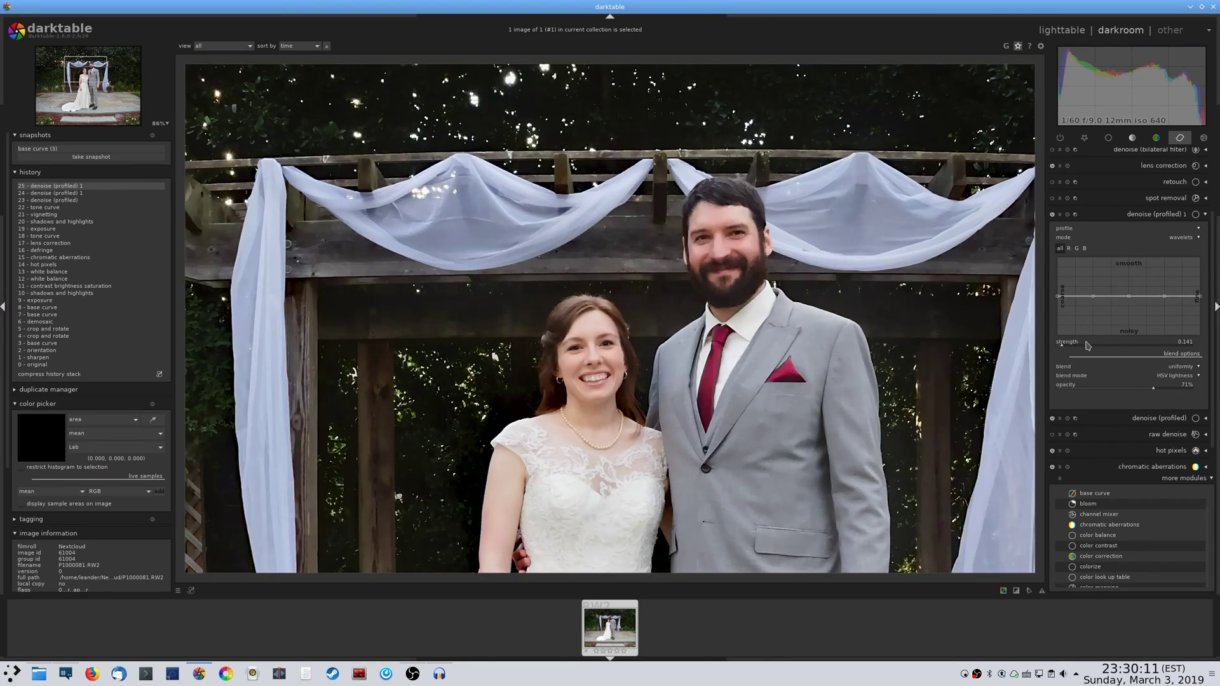
scroll(1088, 346, down, 5)
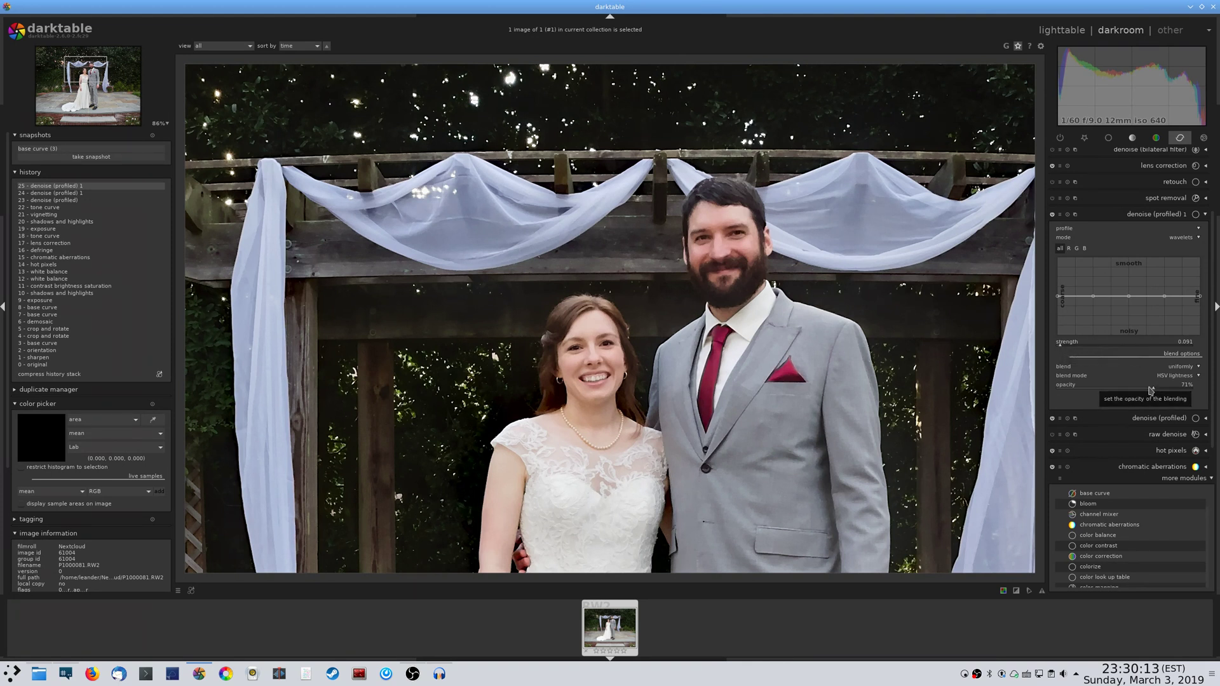
scroll(1141, 389, down, 10)
scroll(1141, 389, down, 5)
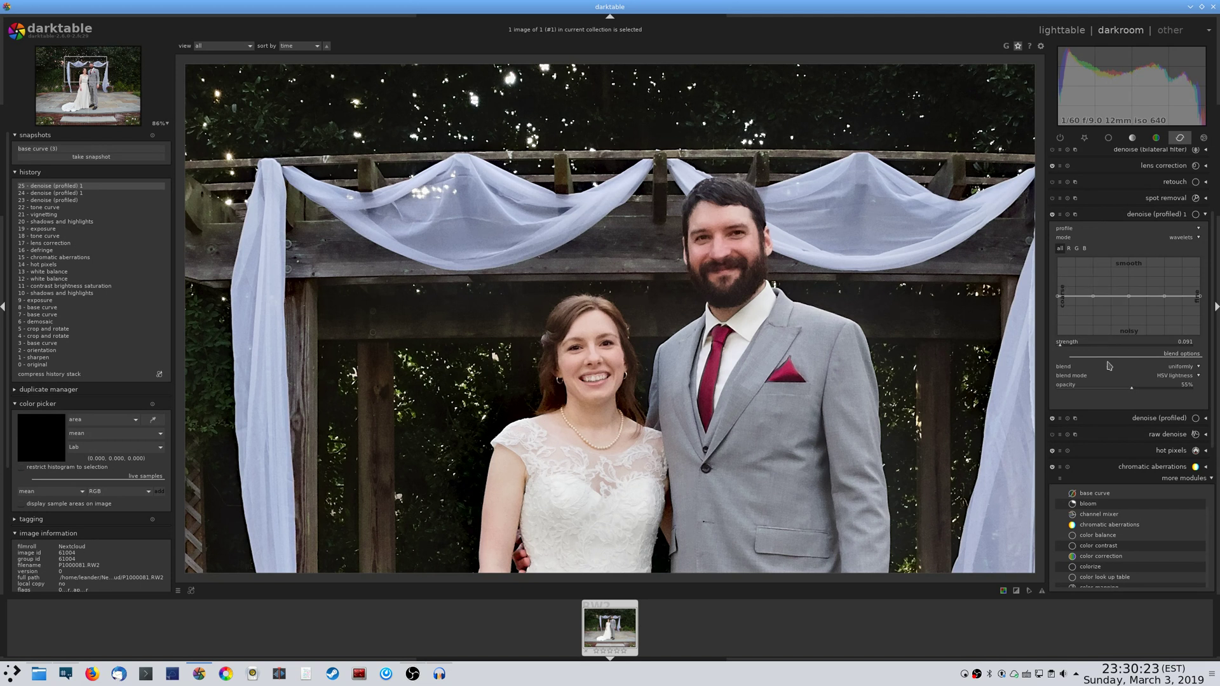
click(1124, 388)
drag(1122, 388, 1120, 388)
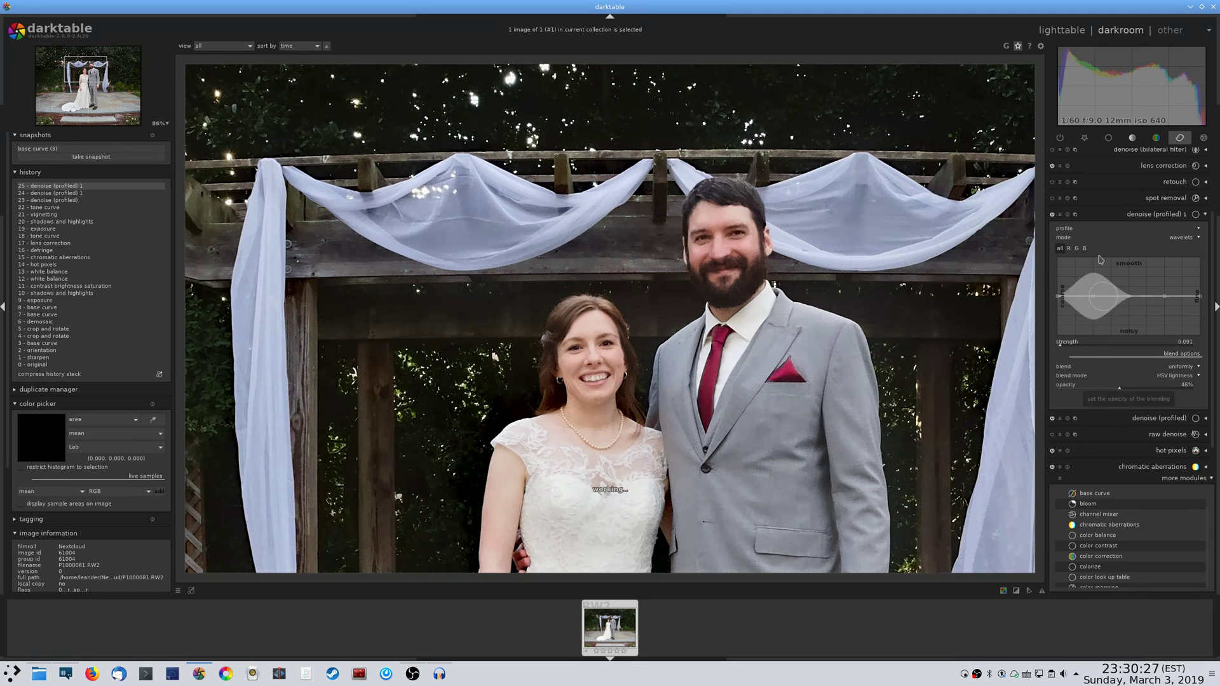
Compare the photo with the duplicate denoise instance off and on, leave it enabled, and collapse the module
click(1053, 214)
click(1052, 215)
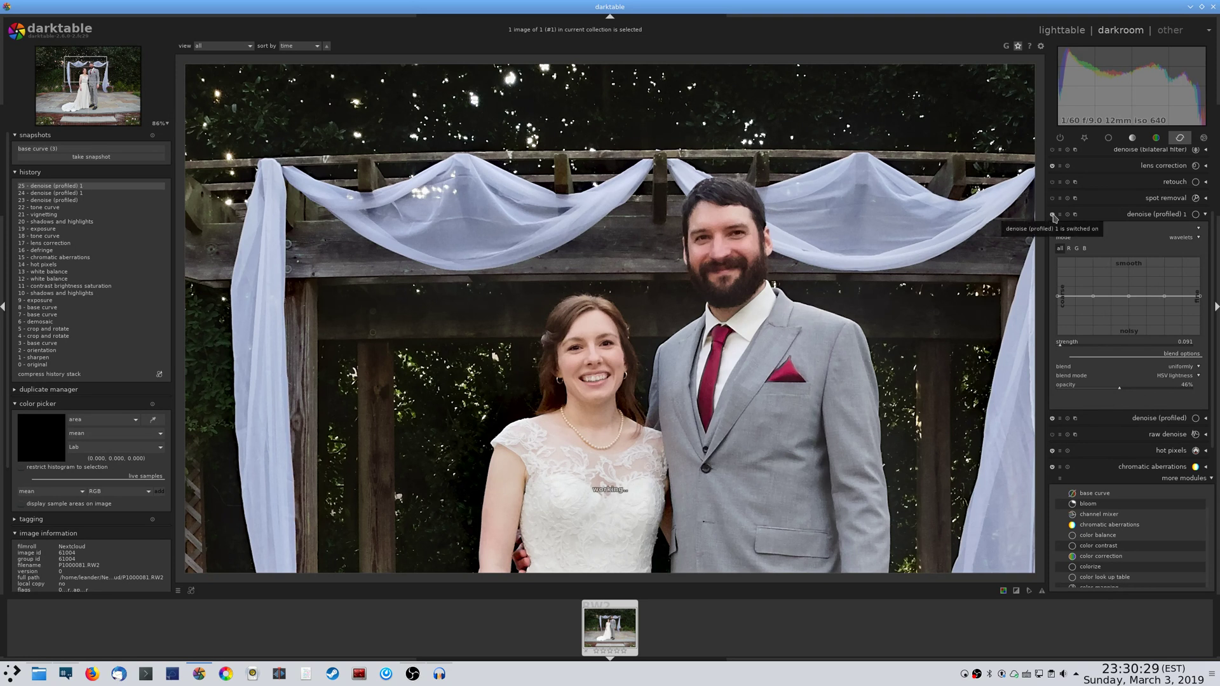
scroll(968, 250, down, 3)
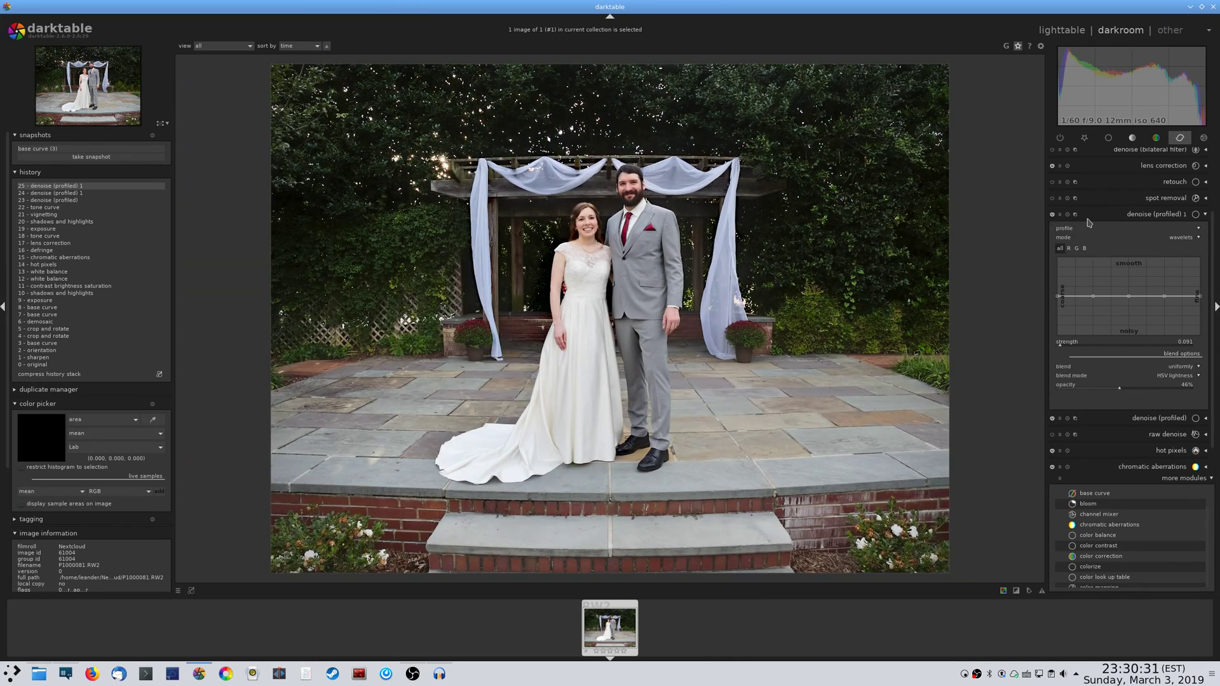
click(1088, 219)
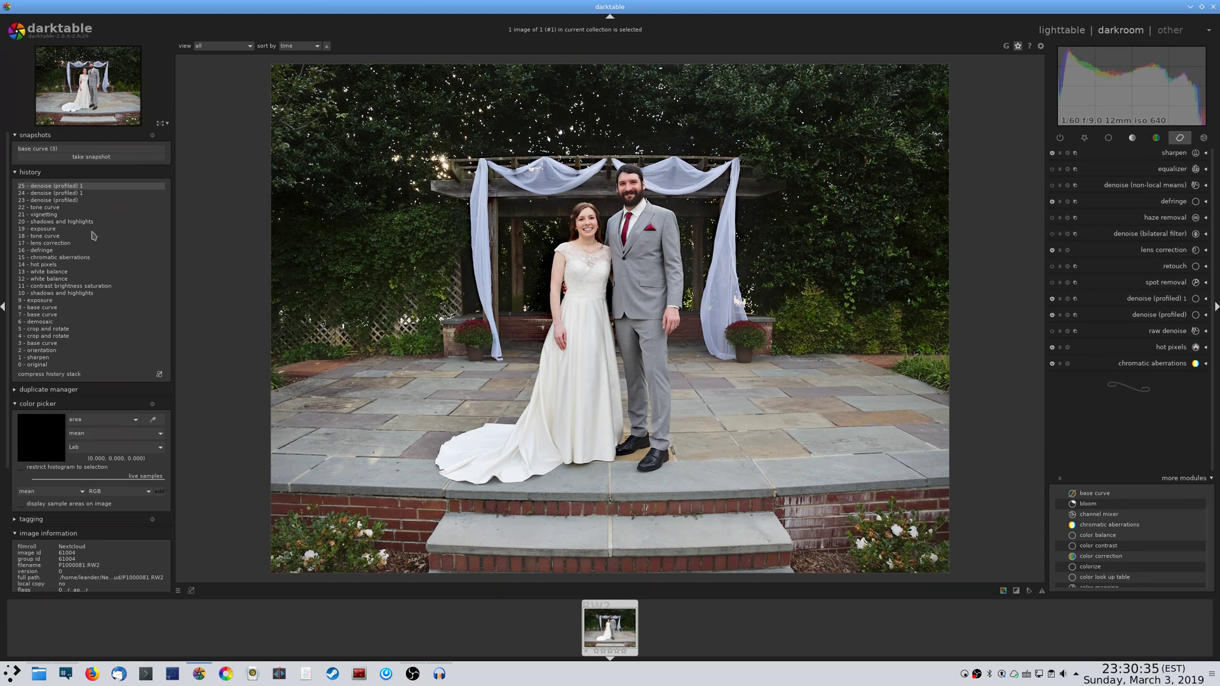
Compare the edited photo with its early base curve state from the history, returning to the latest edit
click(66, 345)
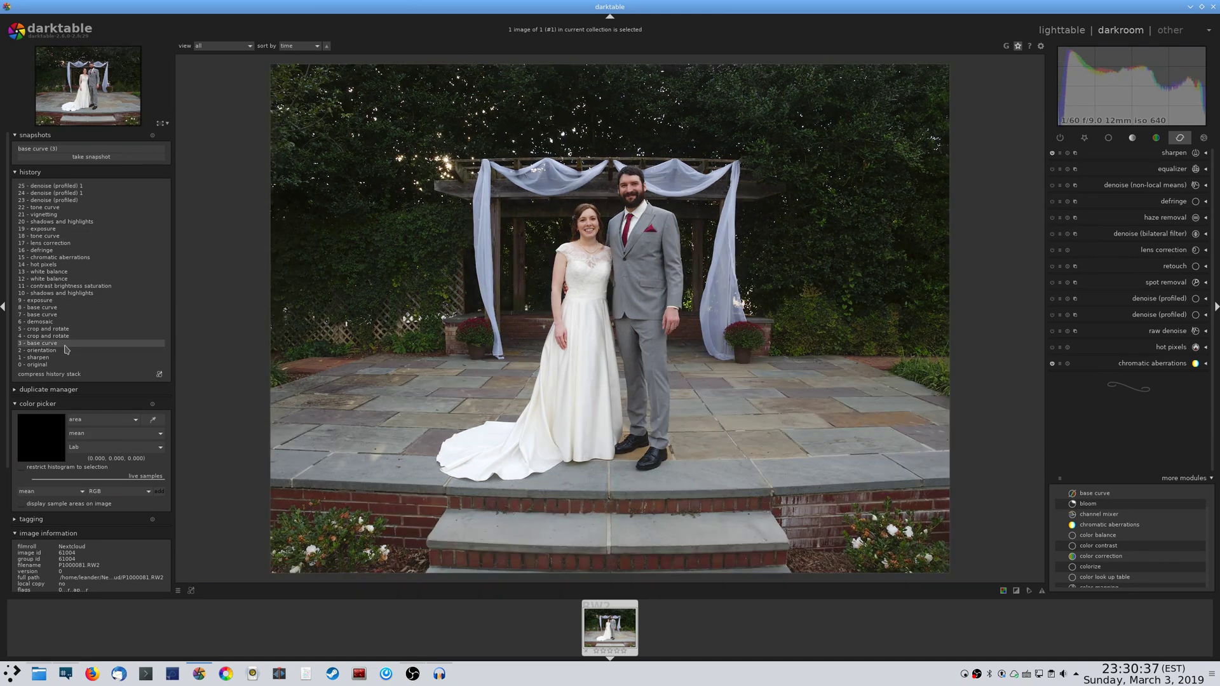
click(61, 186)
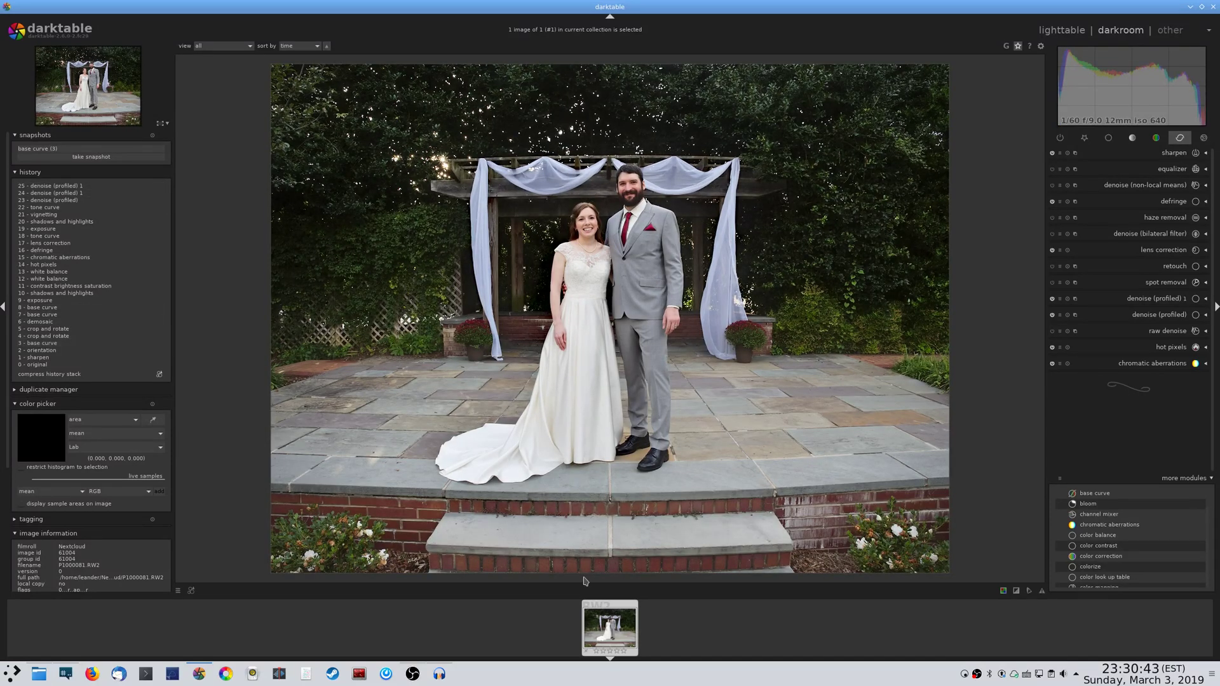
Check for clipping with the over- and underexposure indicator, turn it off, and compare the photo again with history step 3
click(1016, 592)
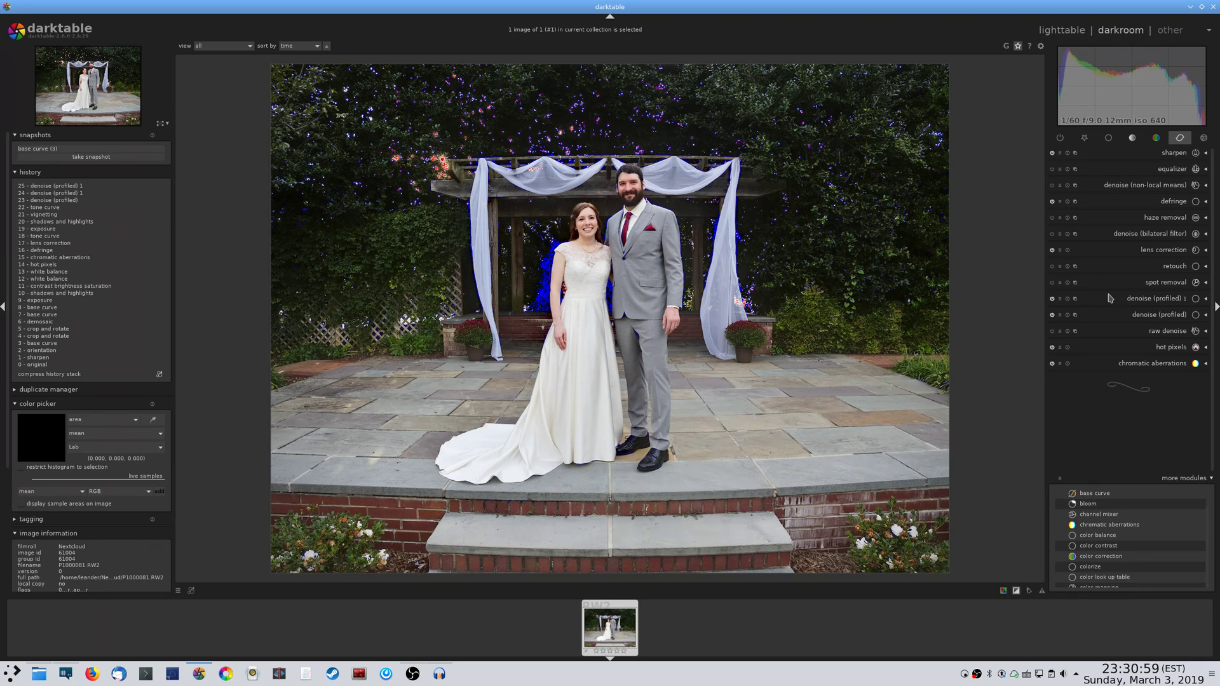
click(1105, 143)
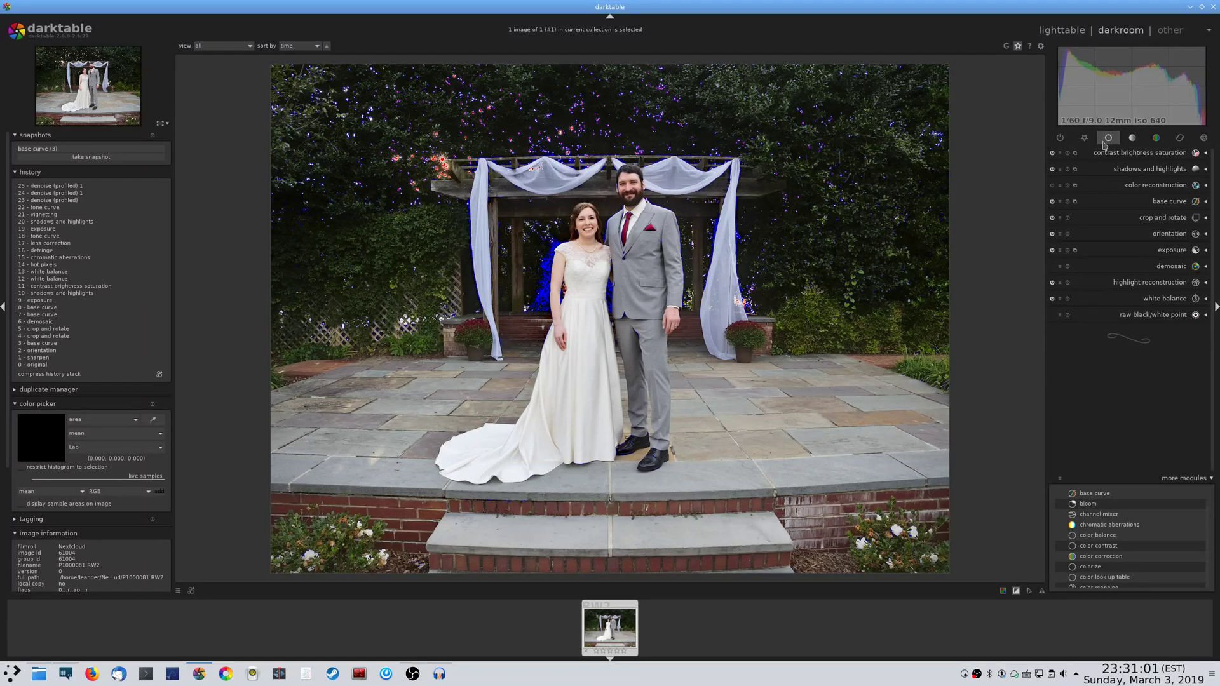
click(1017, 592)
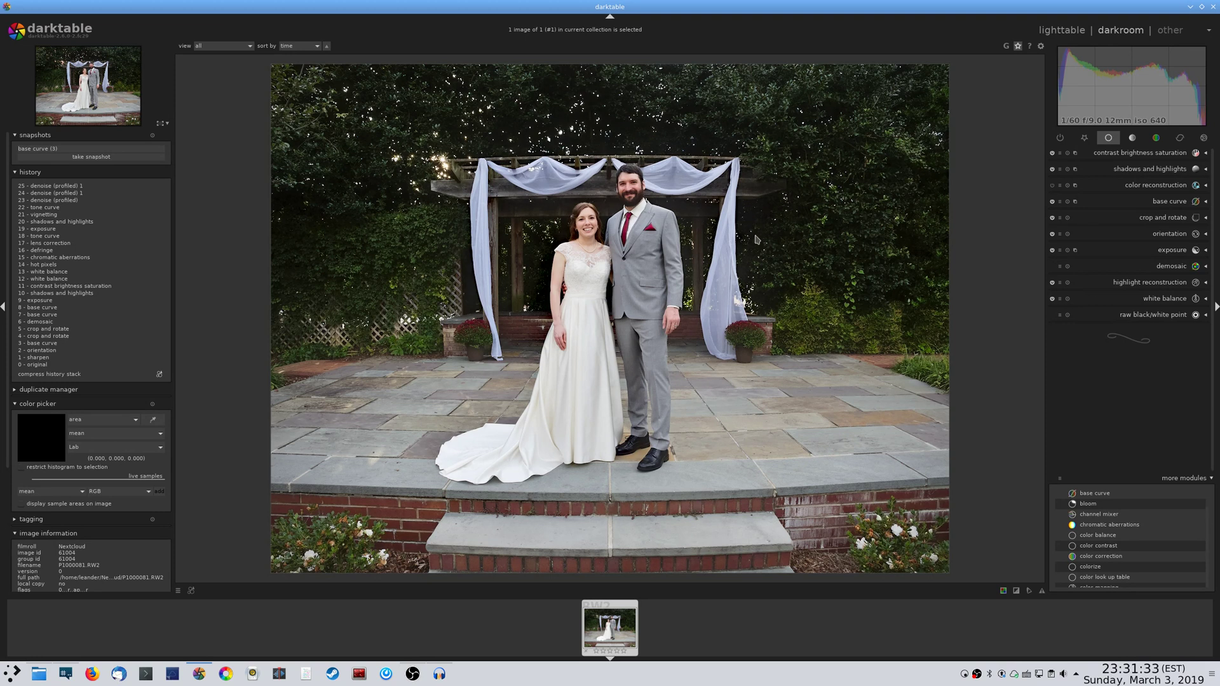
click(87, 344)
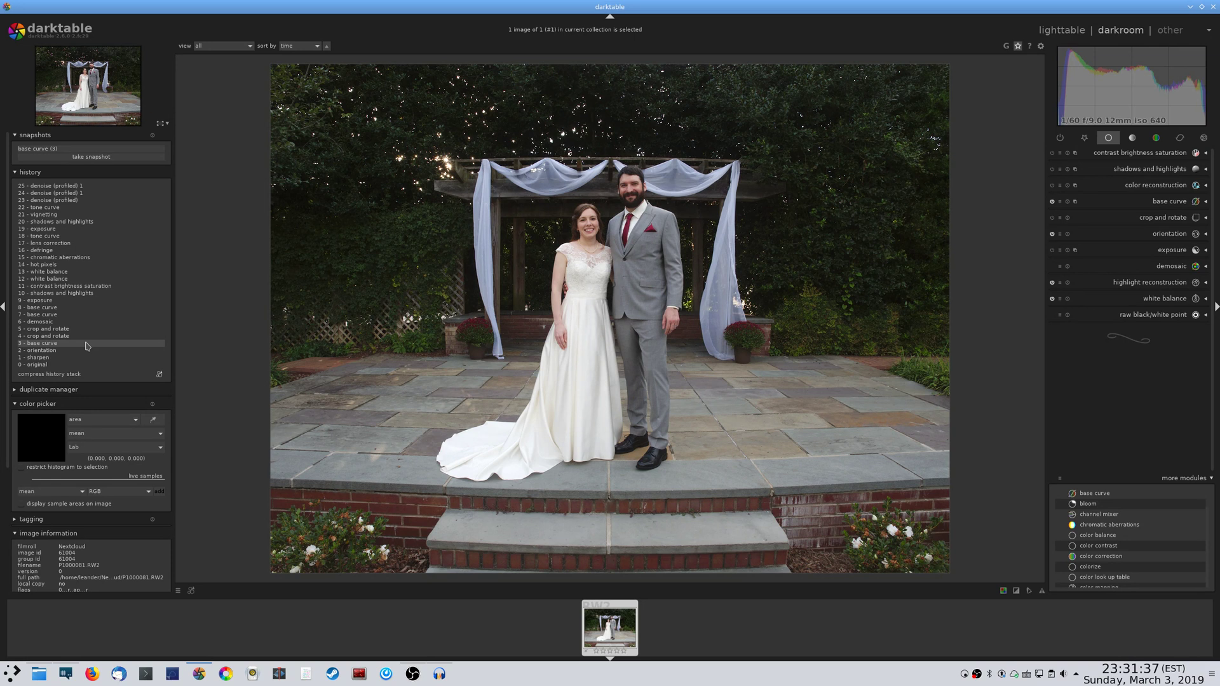
click(54, 186)
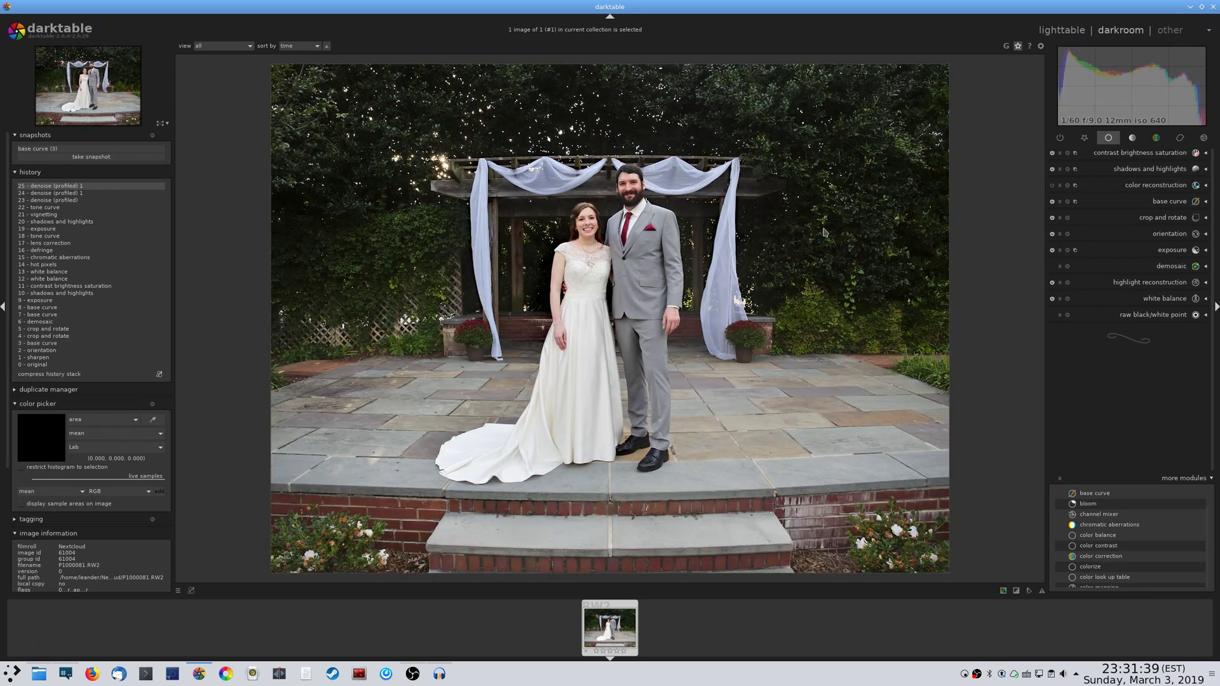
Set the contrast to about -0.02 in the contrast brightness saturation module and collapse the module
click(1104, 157)
click(1124, 169)
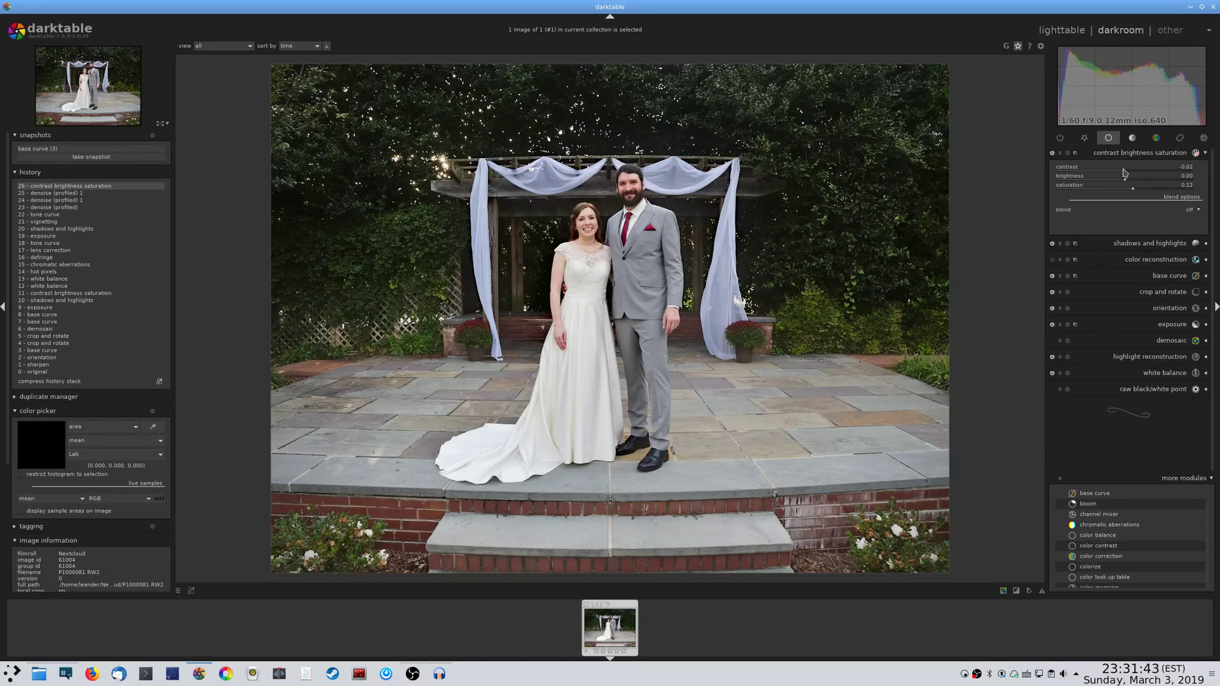
click(1125, 169)
click(1126, 154)
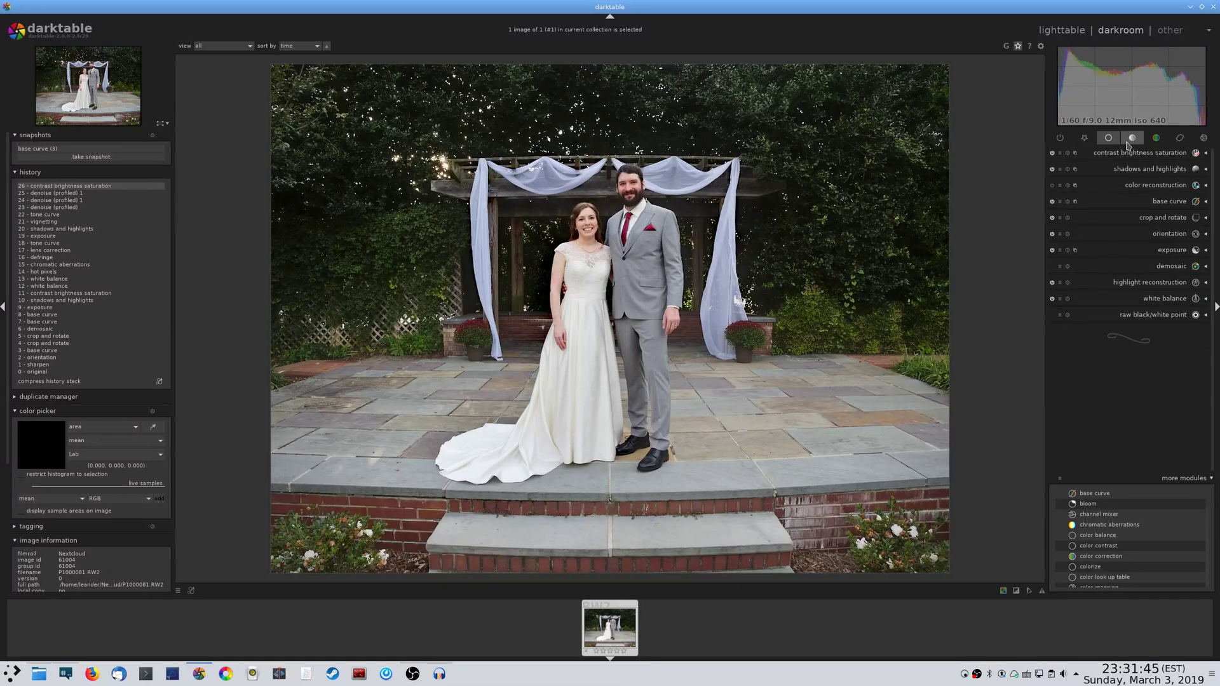
Lift the shadow end of the linked-channel RGB tone curve slightly, fine-tune its upper highlight node, and collapse the module
click(1133, 137)
click(1141, 156)
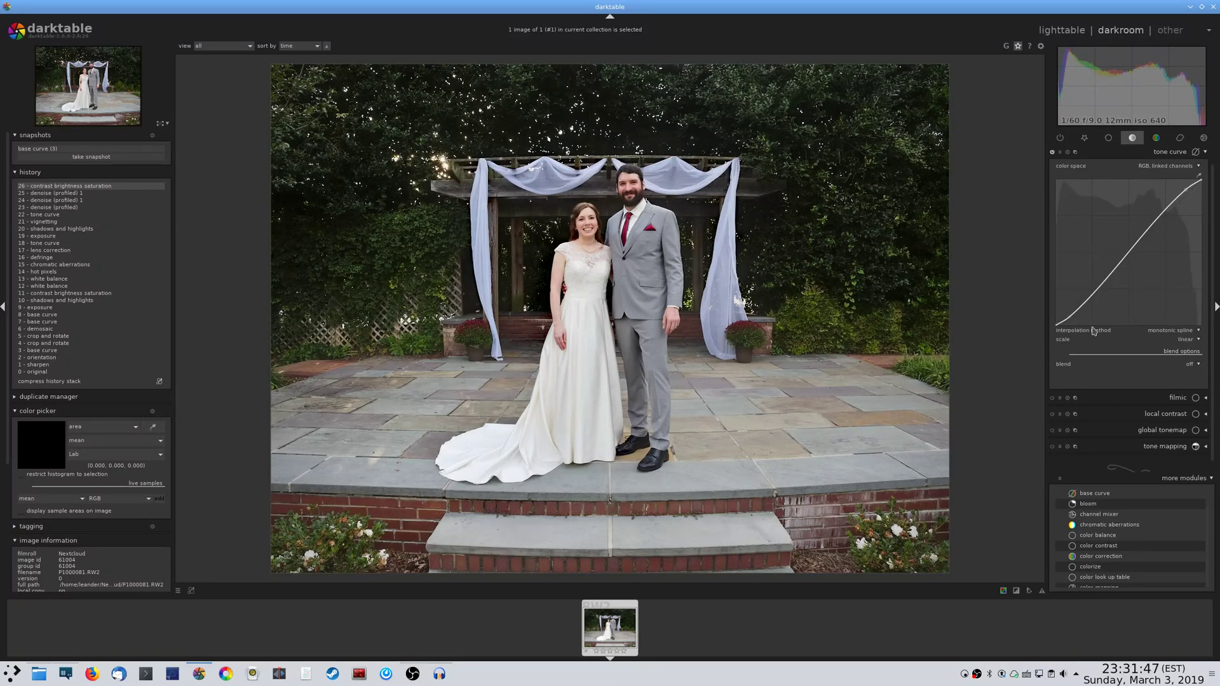
scroll(1073, 320, up, 3)
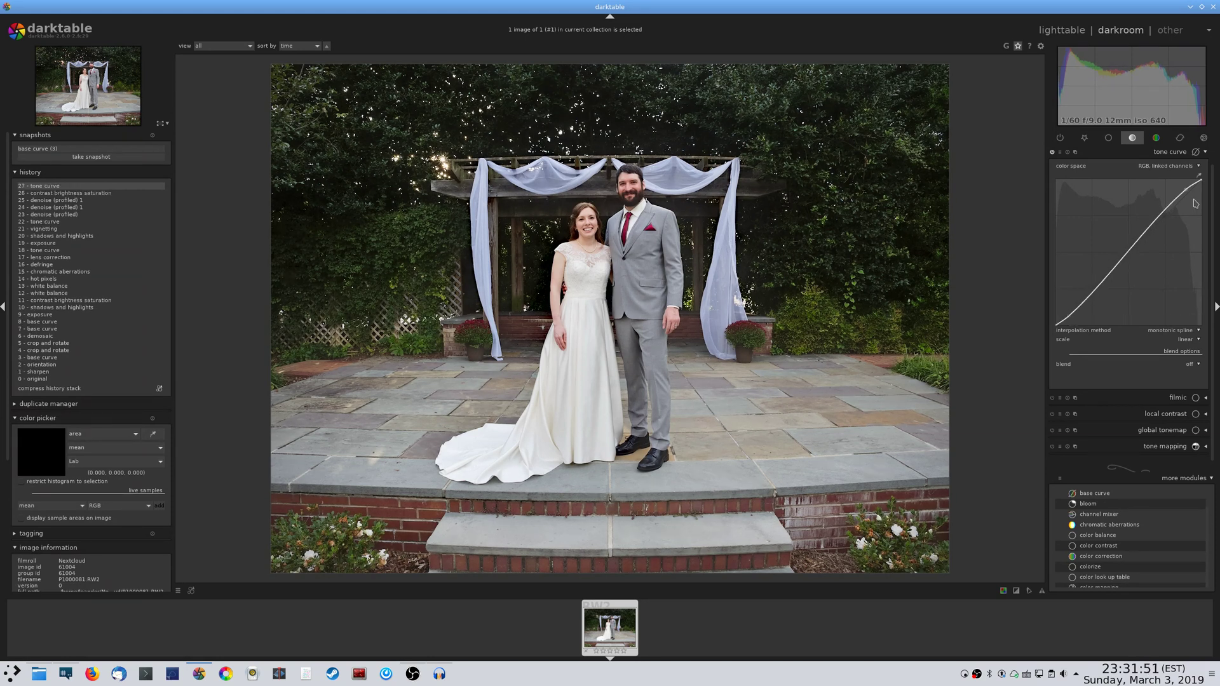
scroll(1191, 194, down, 3)
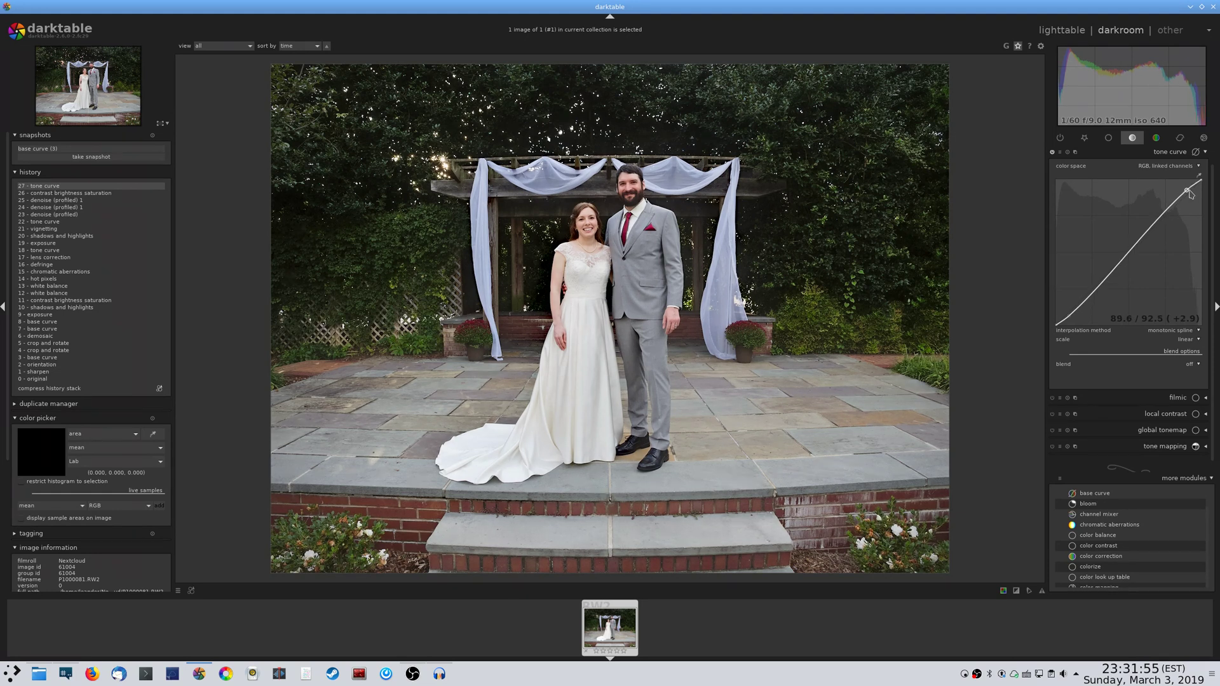
scroll(1190, 194, down, 1)
click(1149, 159)
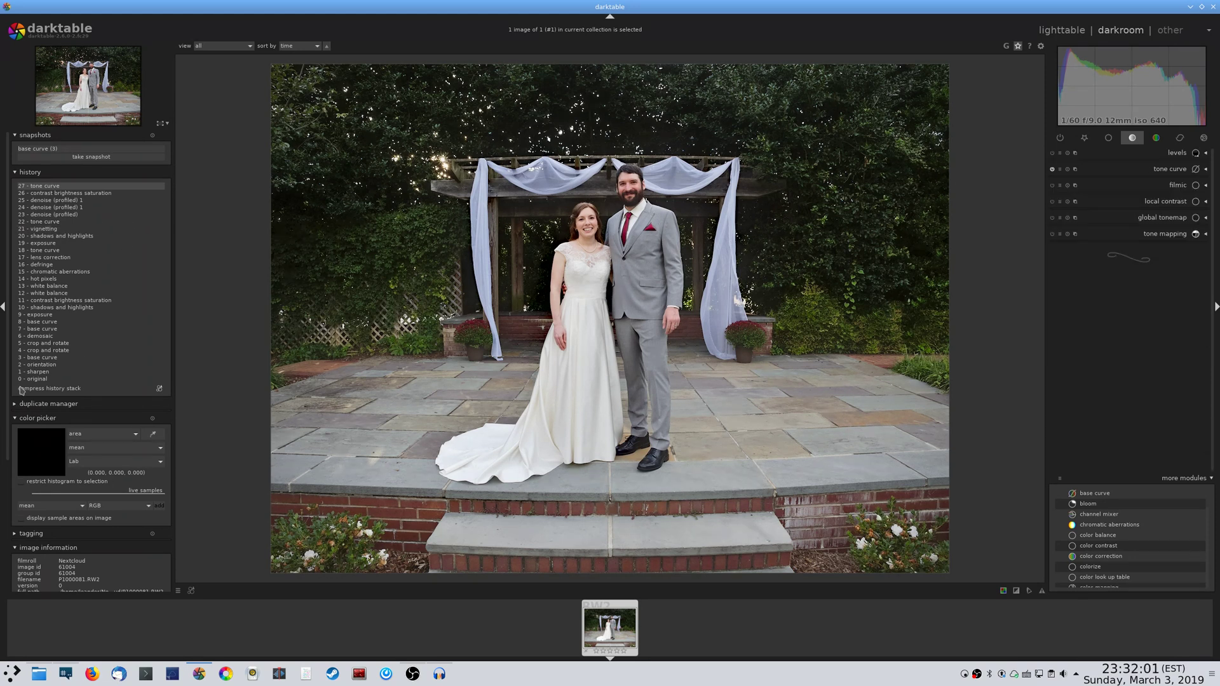
Compare the final tone curve edit with the early base curve state, and inspect the couple and arbor up close
click(25, 358)
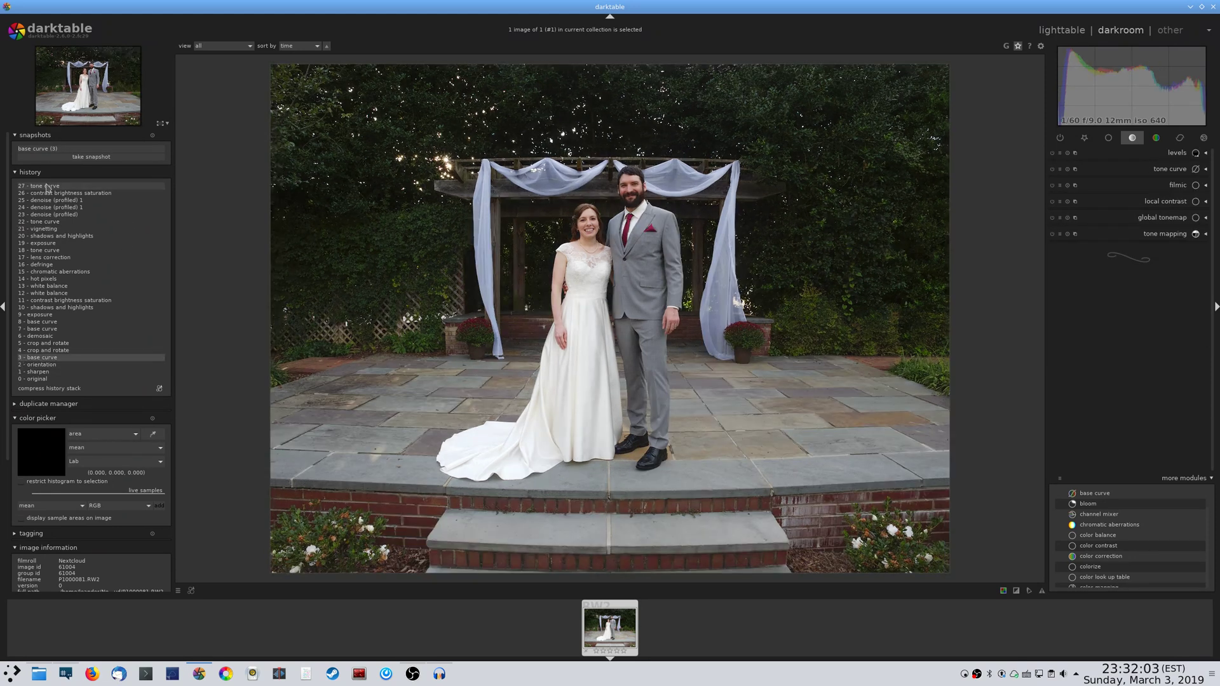
click(47, 186)
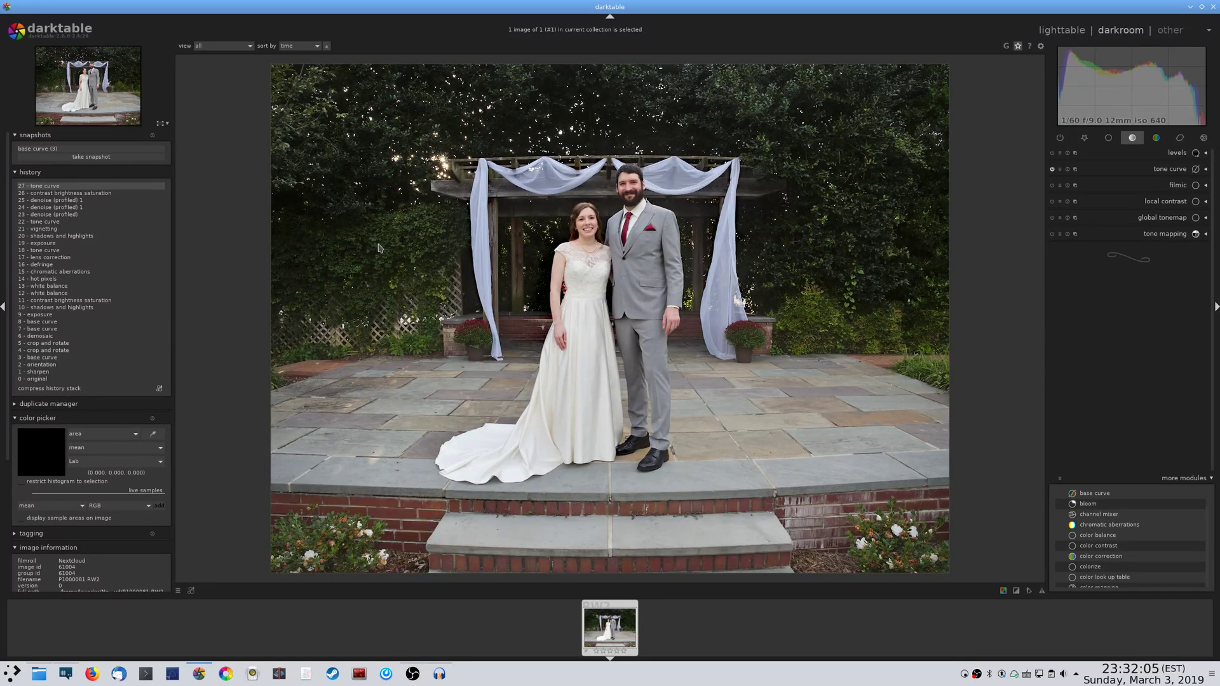
scroll(592, 316, up, 4)
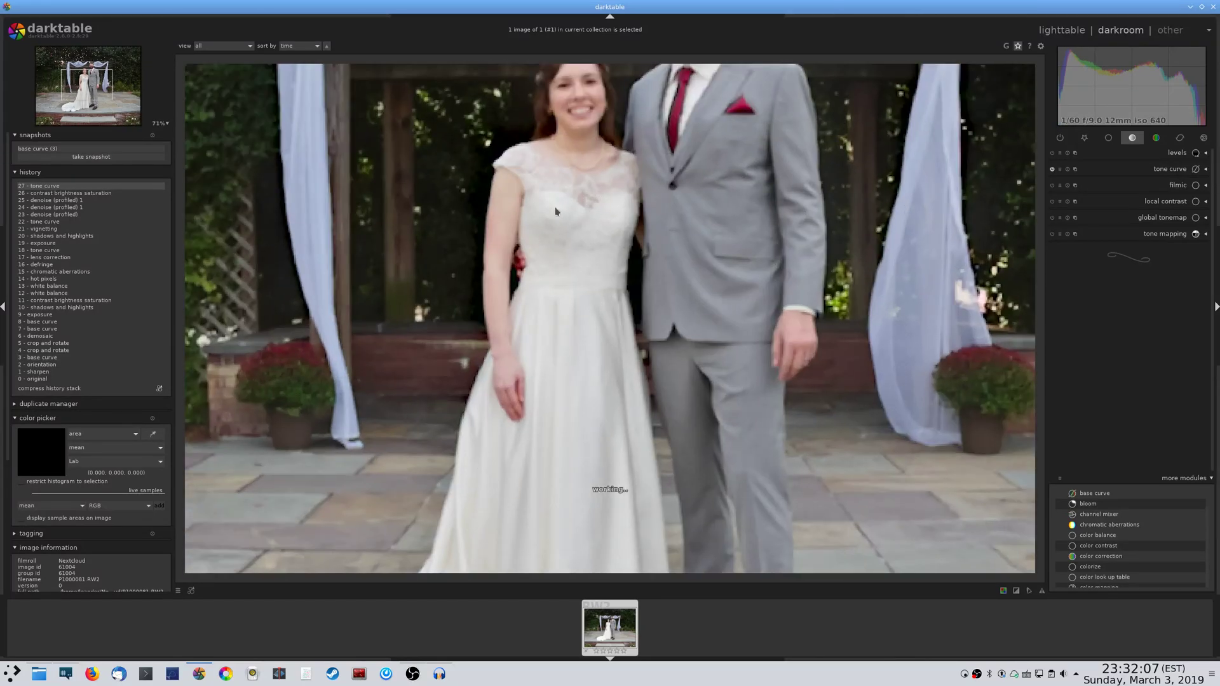
scroll(562, 477, down, 2)
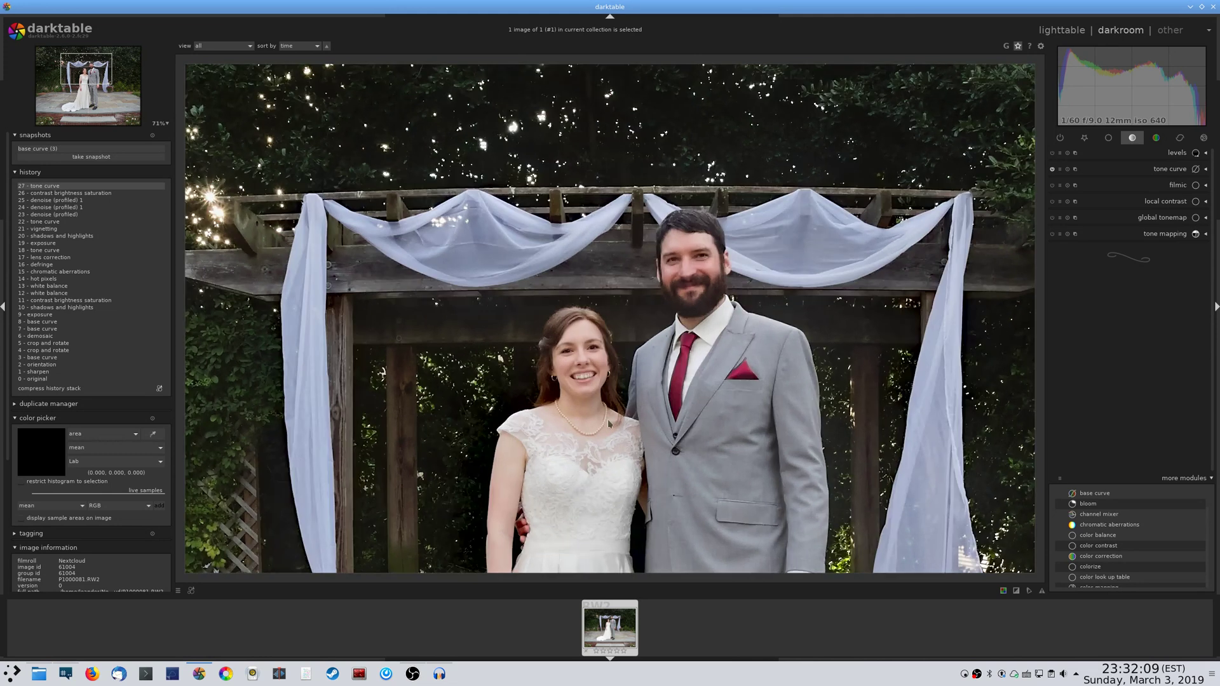
scroll(639, 438, down, 2)
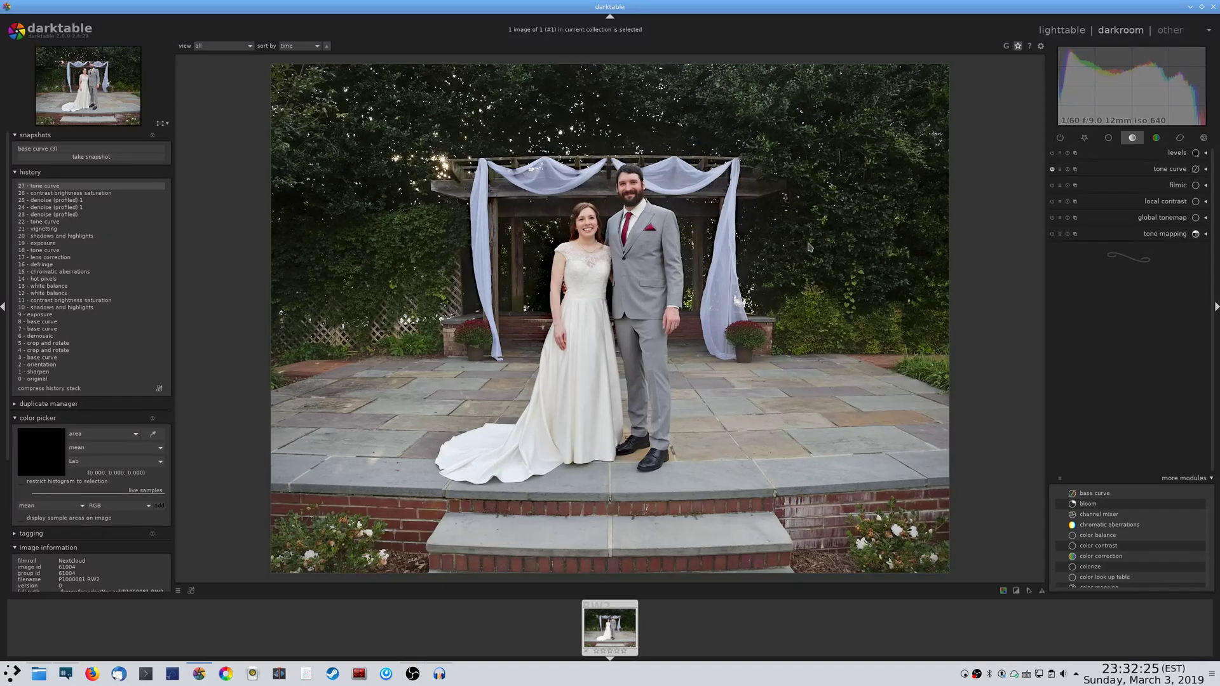
Find and open About System to view the computer's software and hardware details, and close it again
click(20, 670)
text(about)
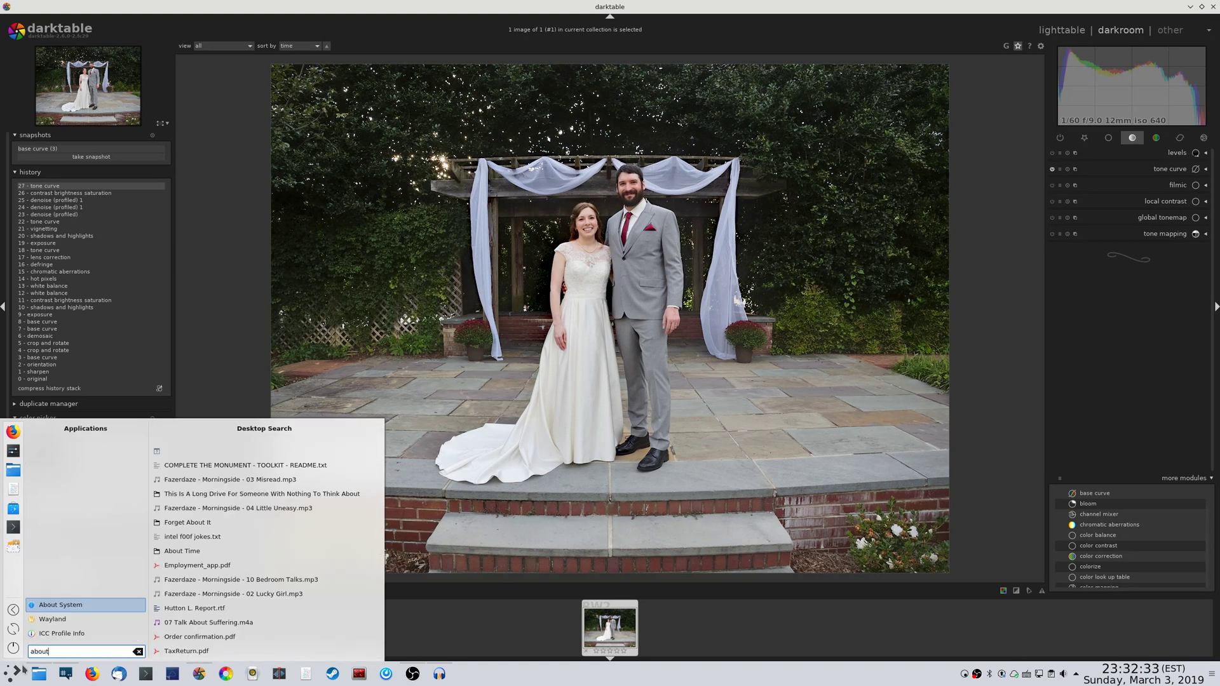
key(Return)
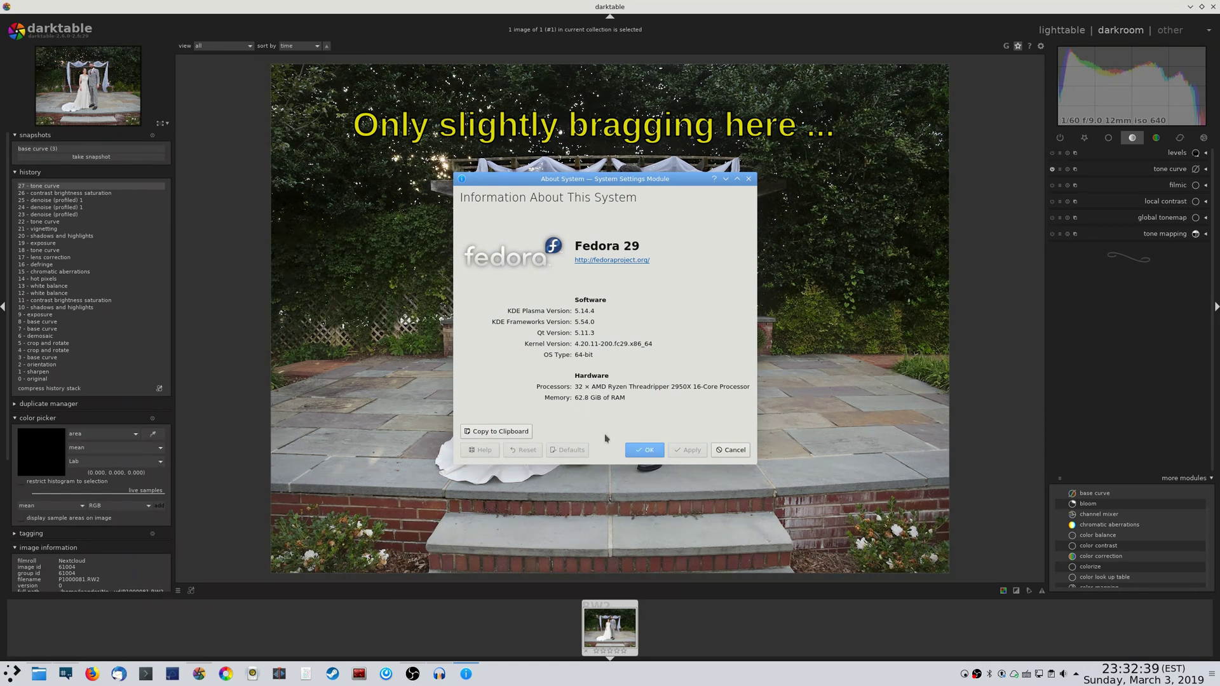
click(655, 450)
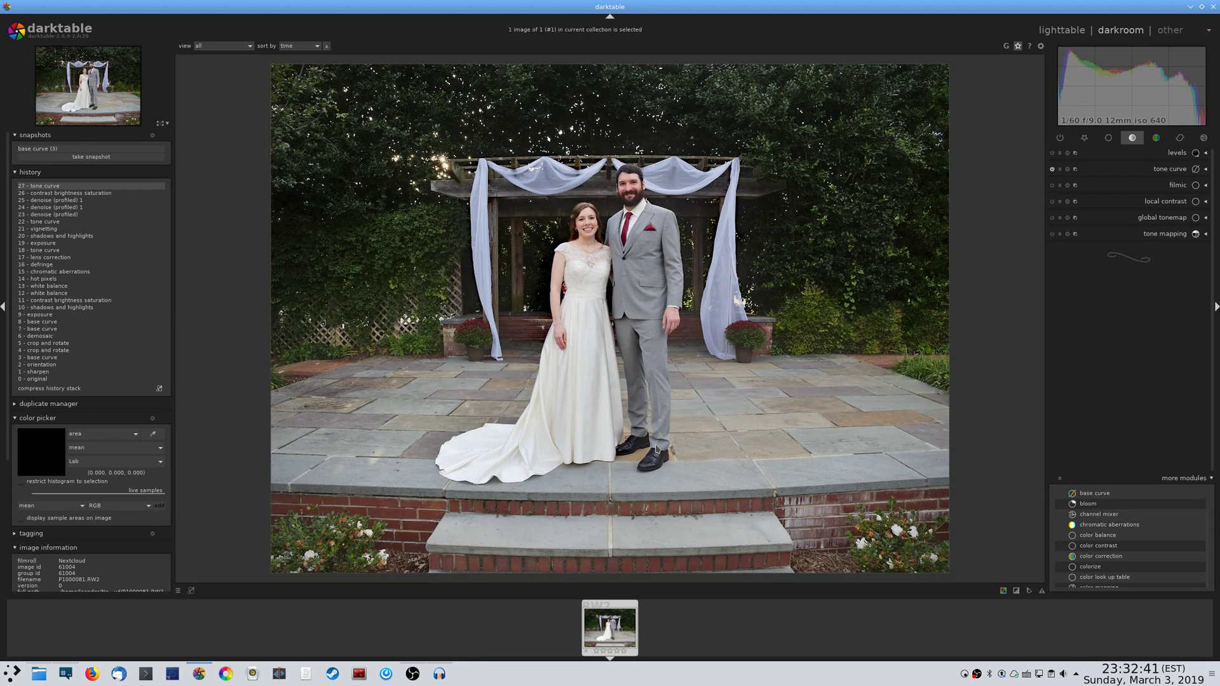